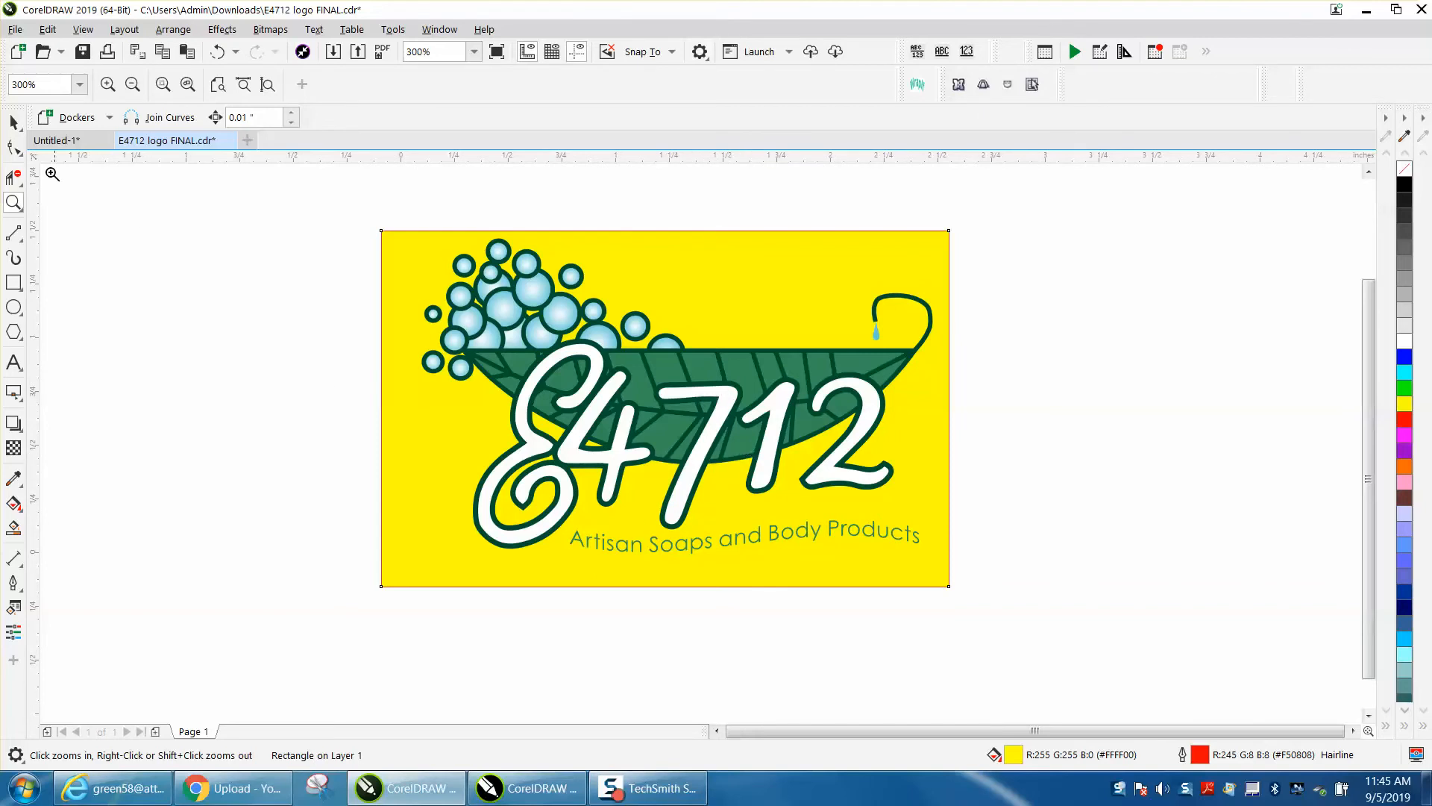
Ungroup the E4712 logo artwork on the yellow rectangle into separate objects
click(13, 125)
click(1104, 473)
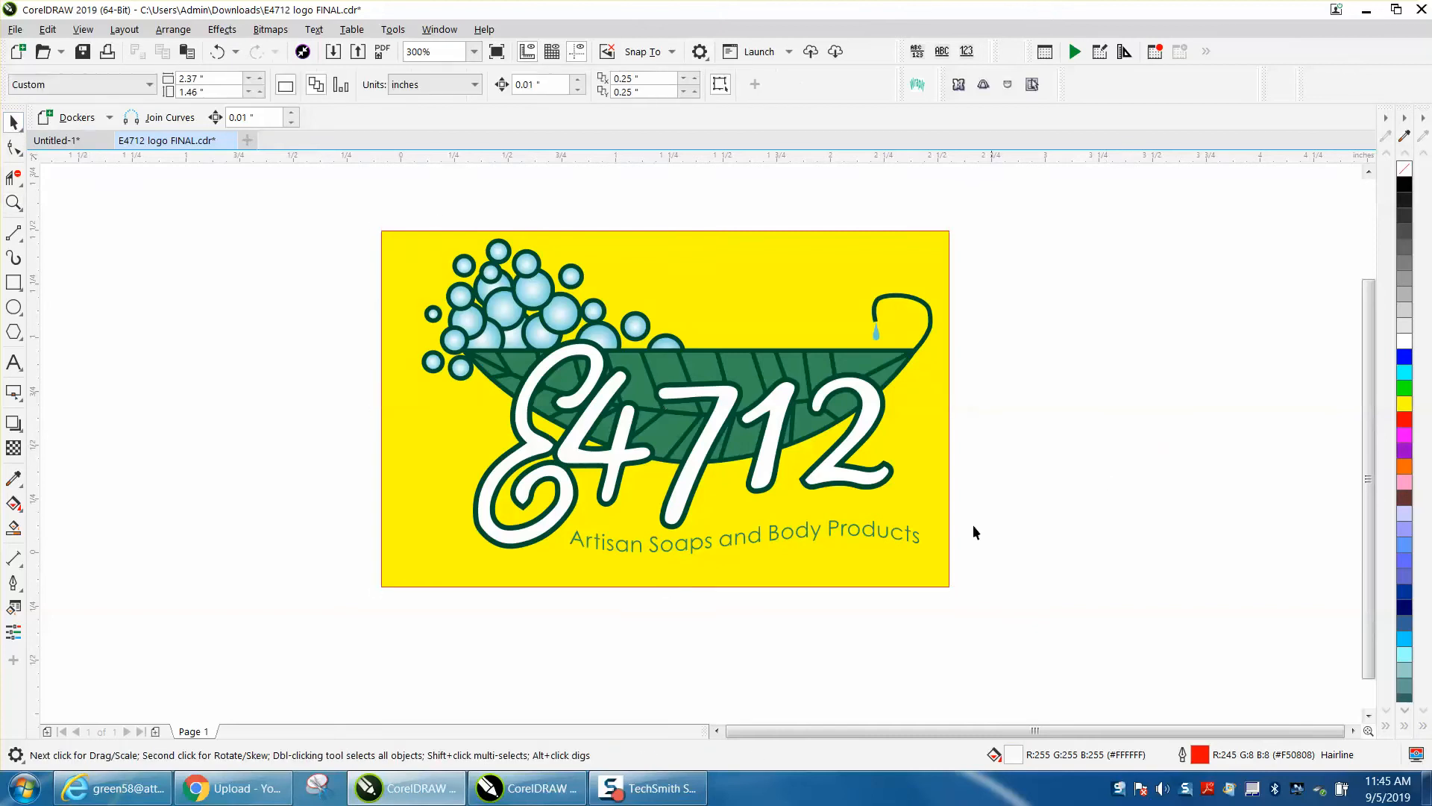
click(915, 541)
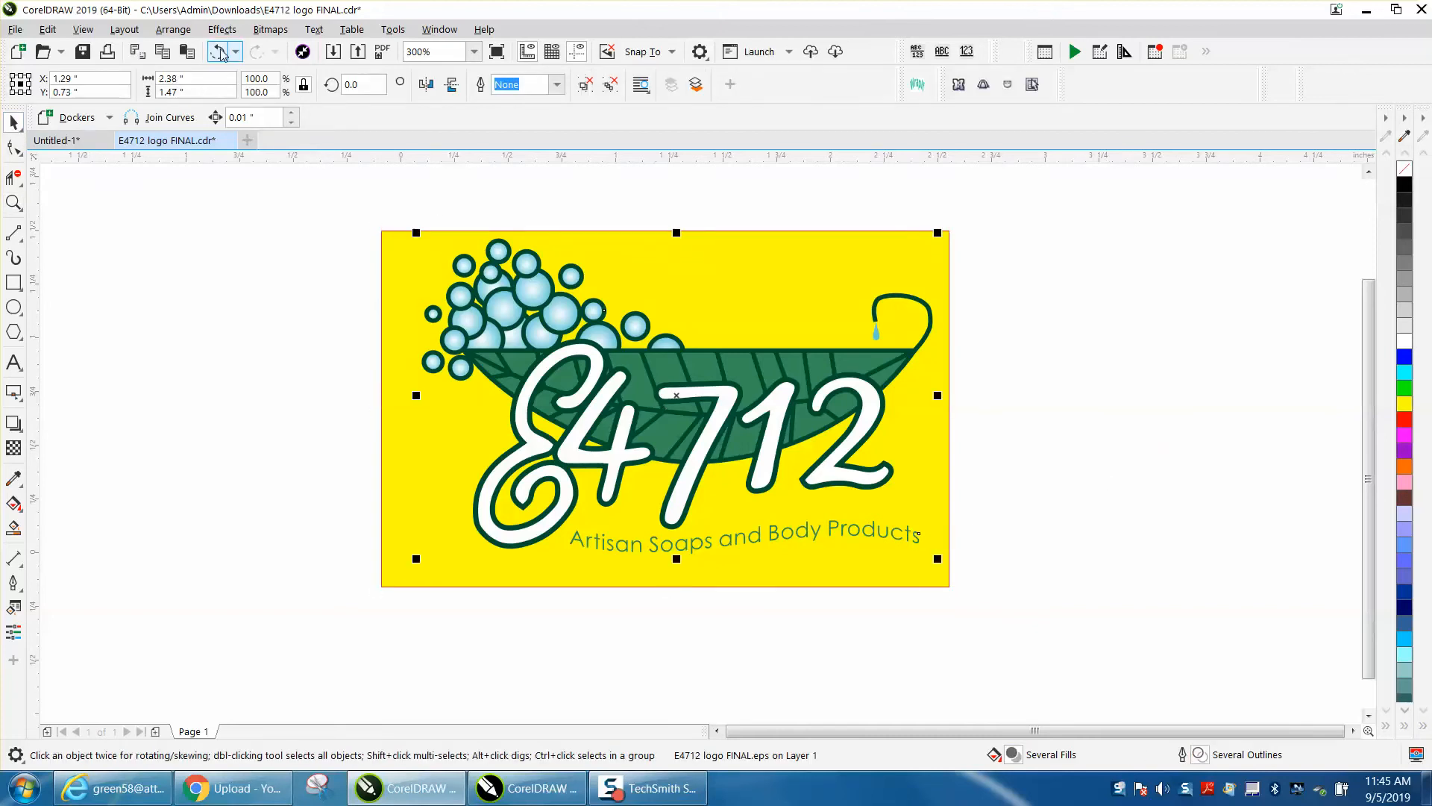
click(175, 29)
mouse_move(233, 365)
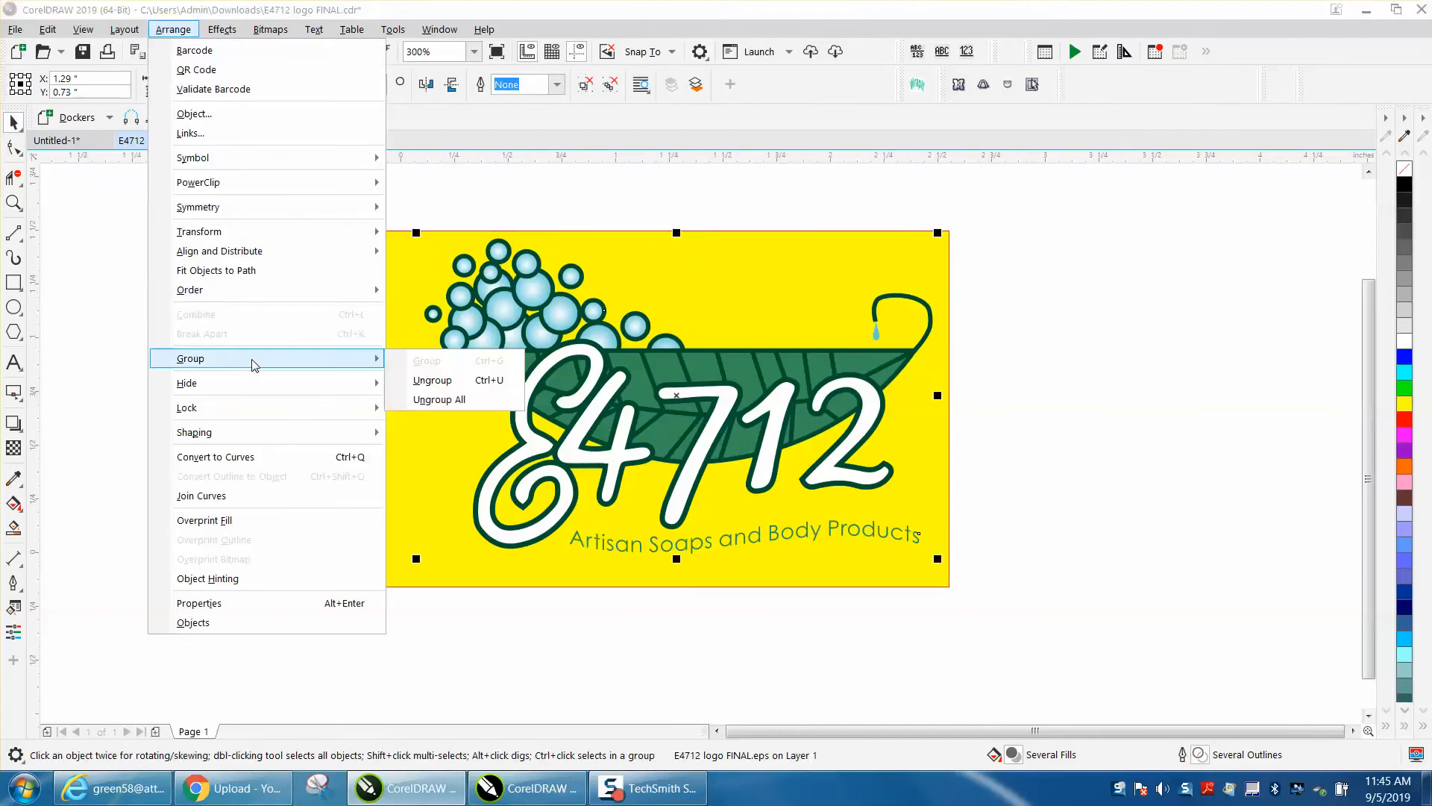
click(431, 380)
click(1056, 518)
Fill all the letters of the tagline "Artisan Soaps and Body Products" with black
drag(1011, 498, 563, 568)
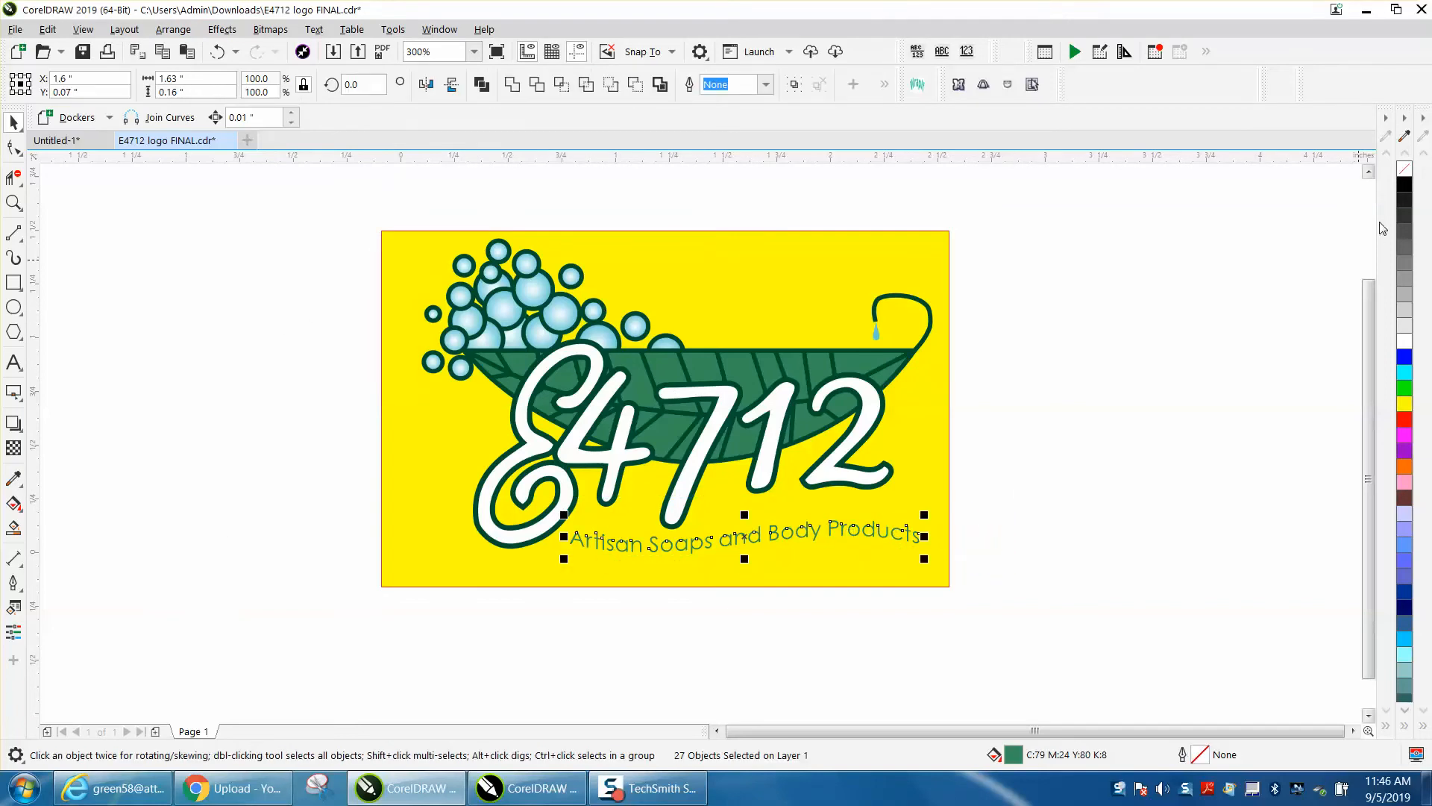
click(1404, 190)
click(1155, 410)
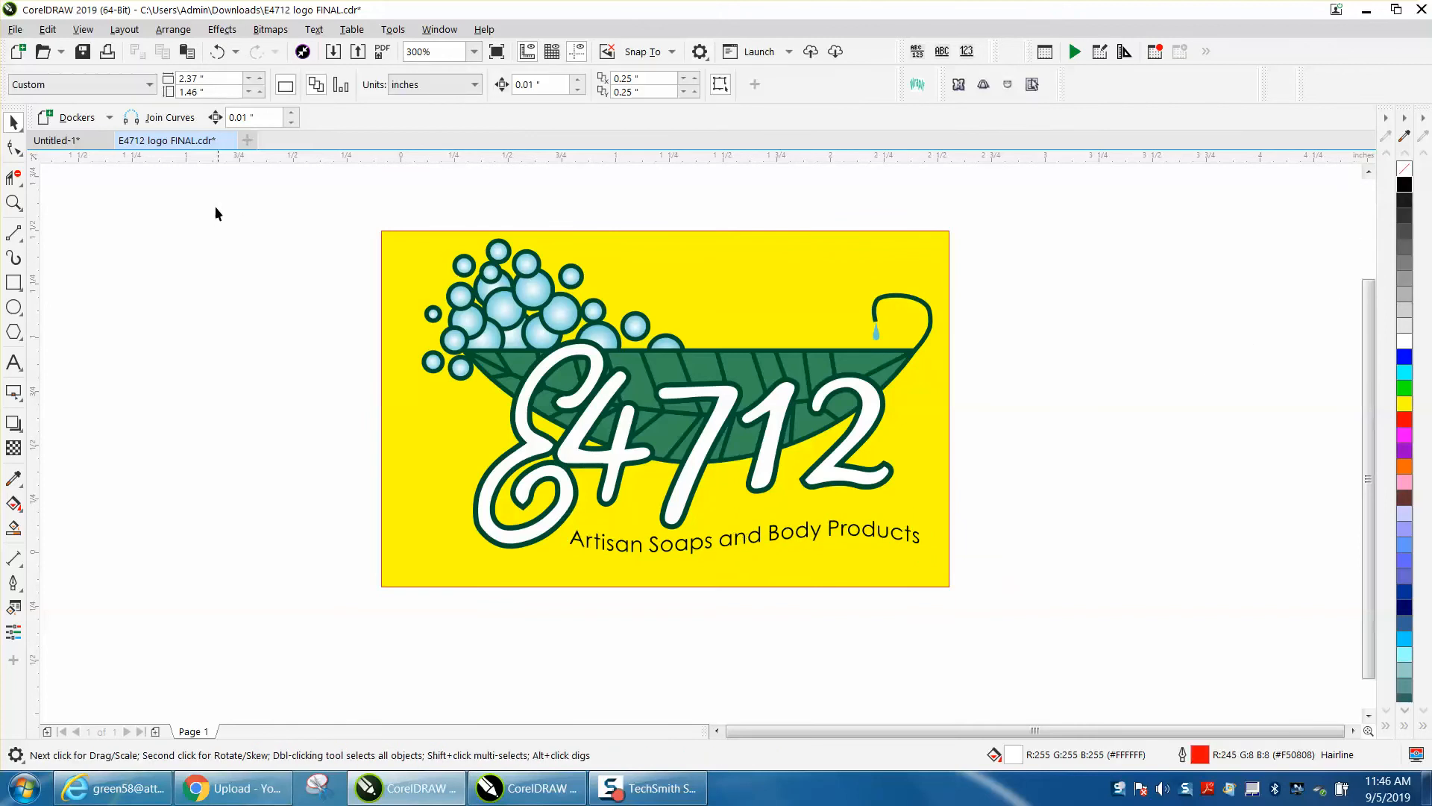
Fill the topmost bubble's ring with black and remove the gradient fill from its inner circle
click(13, 202)
drag(467, 232, 570, 304)
key(space)
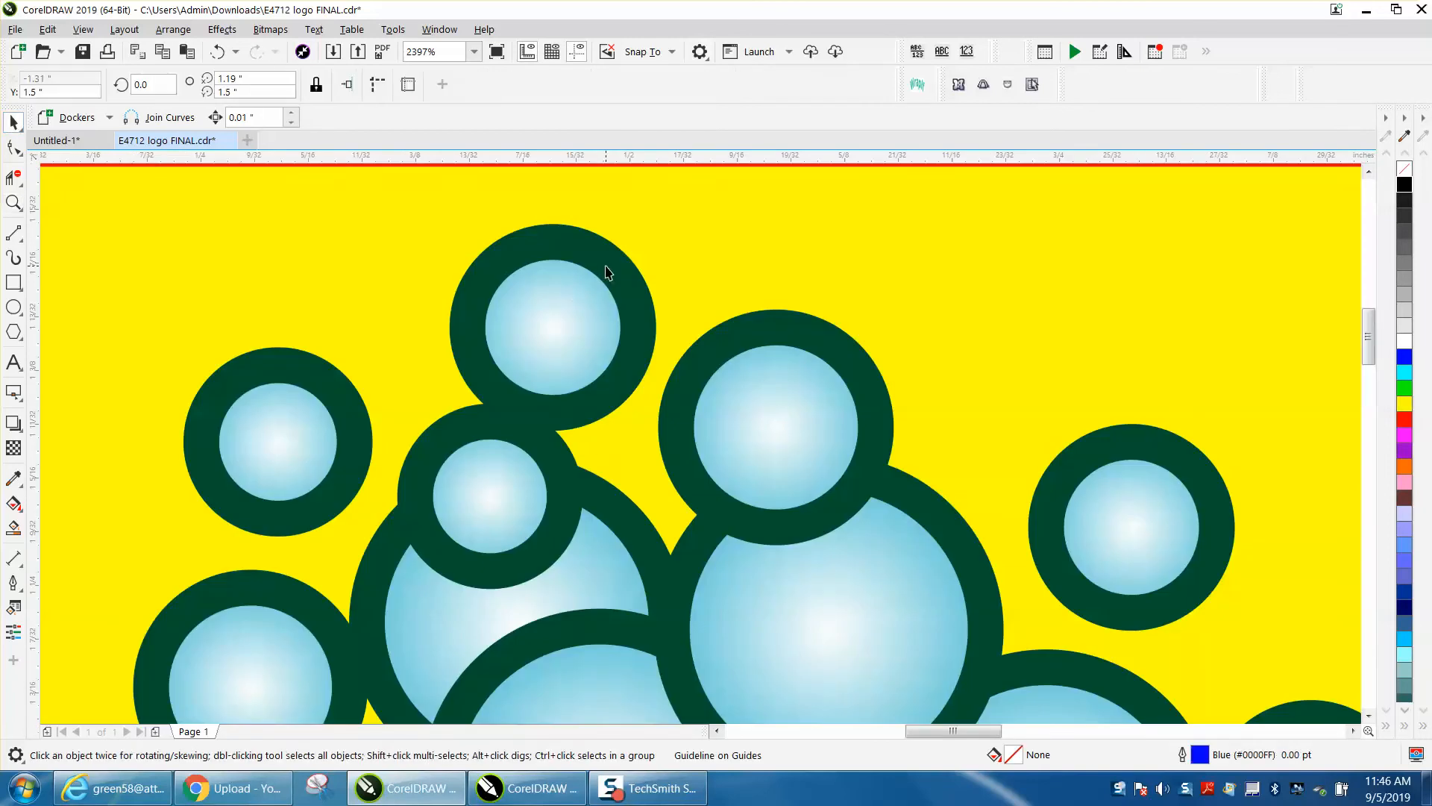
click(606, 272)
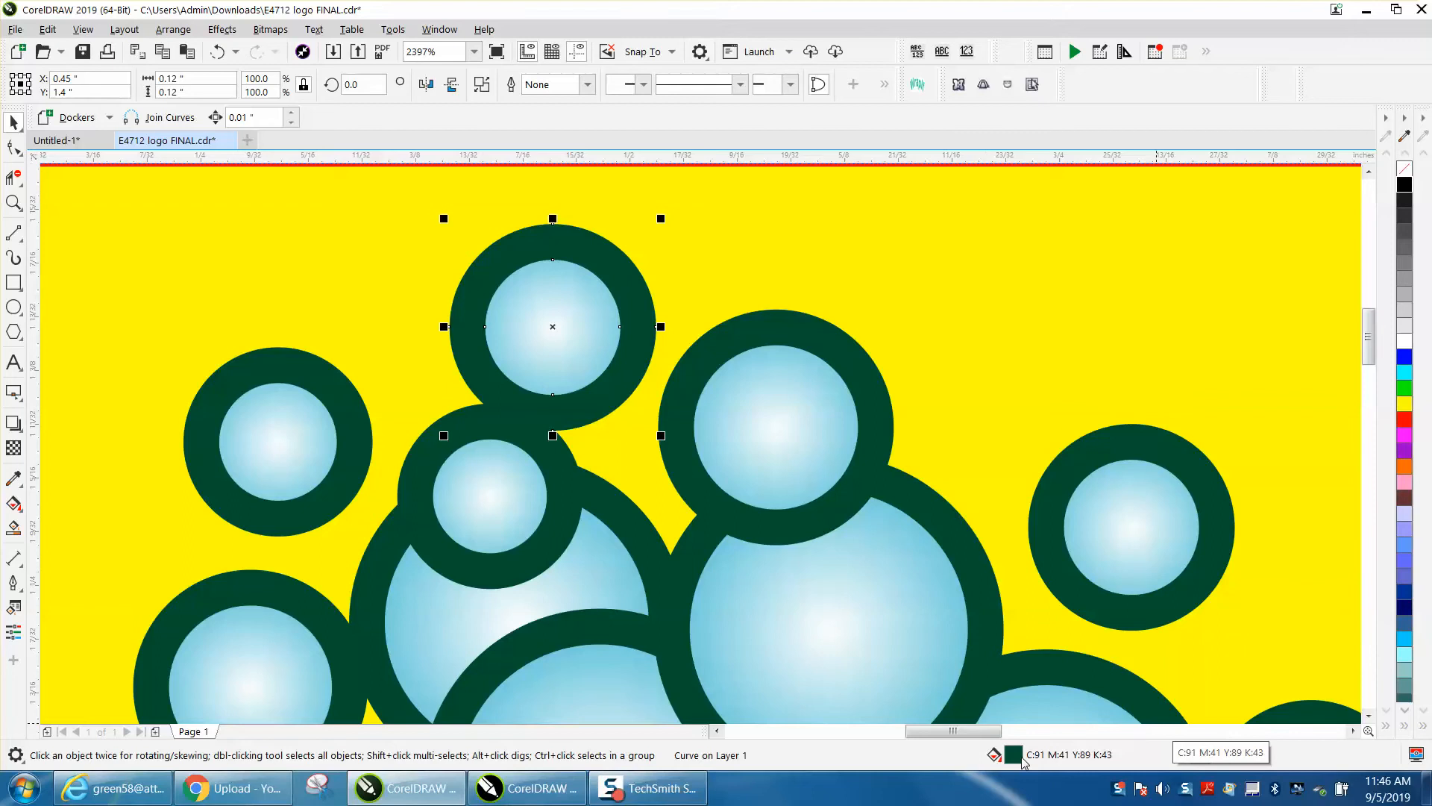
click(1406, 186)
click(599, 329)
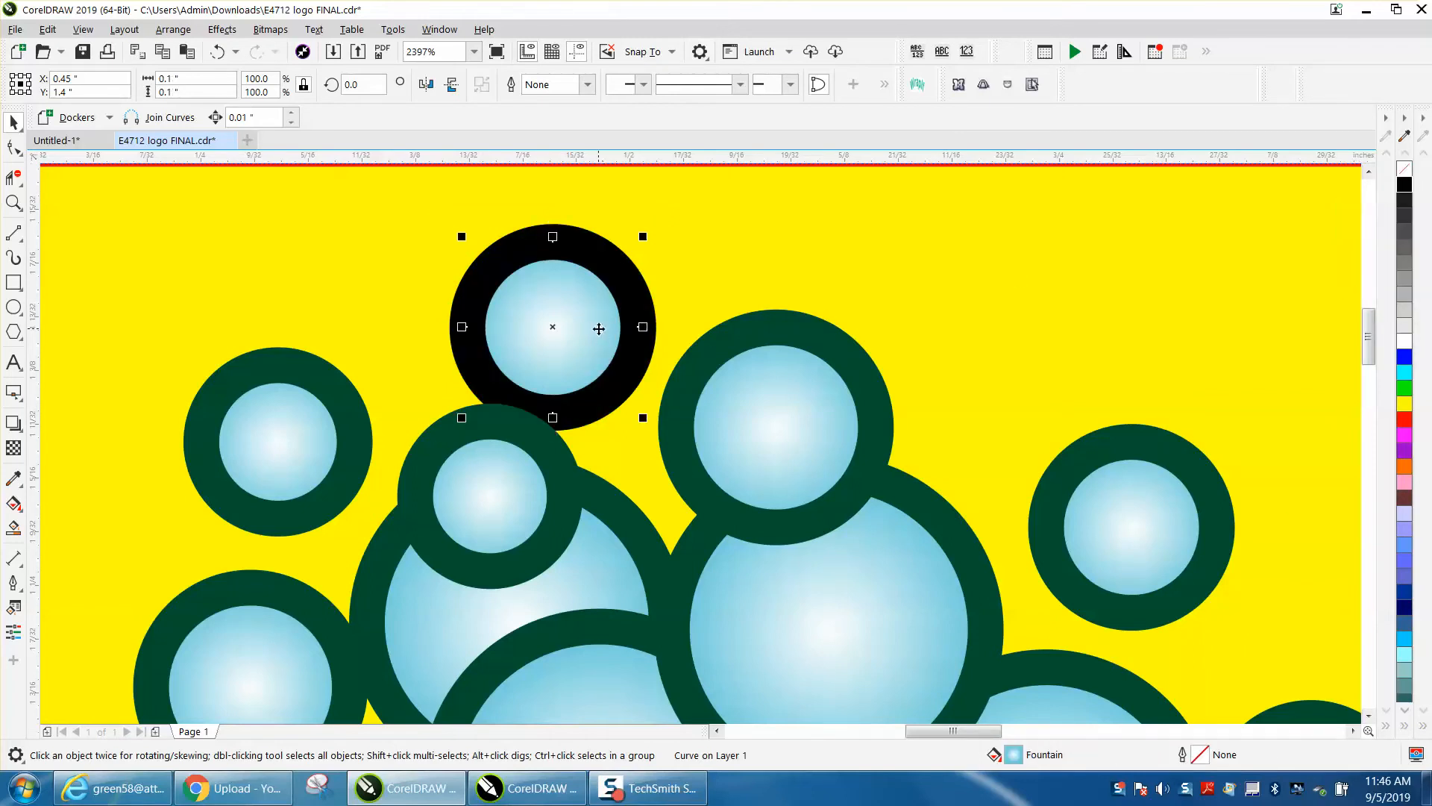
click(1406, 174)
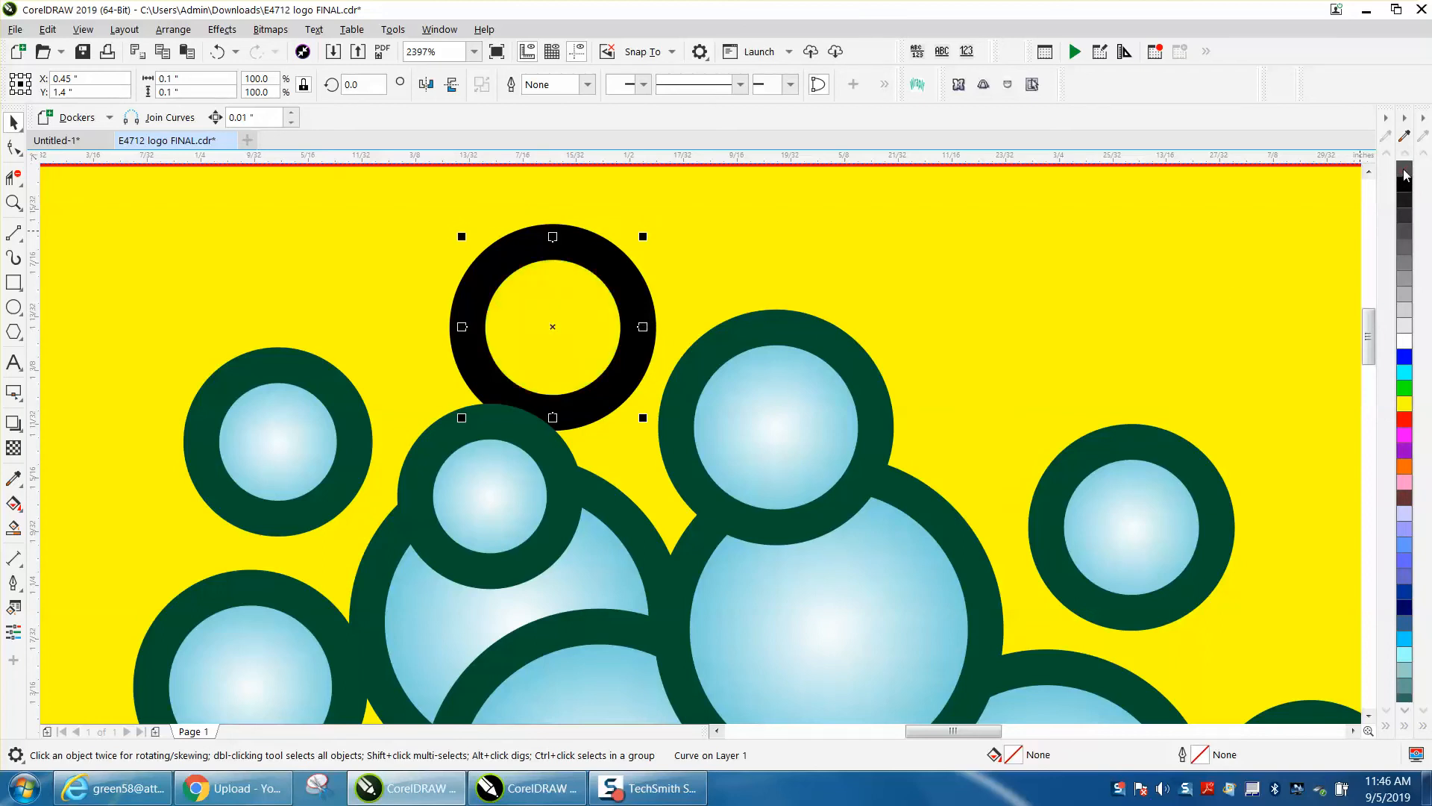
Remove the inner gradient fill from the bubble just right of the topmost one and fill its ring black
click(815, 420)
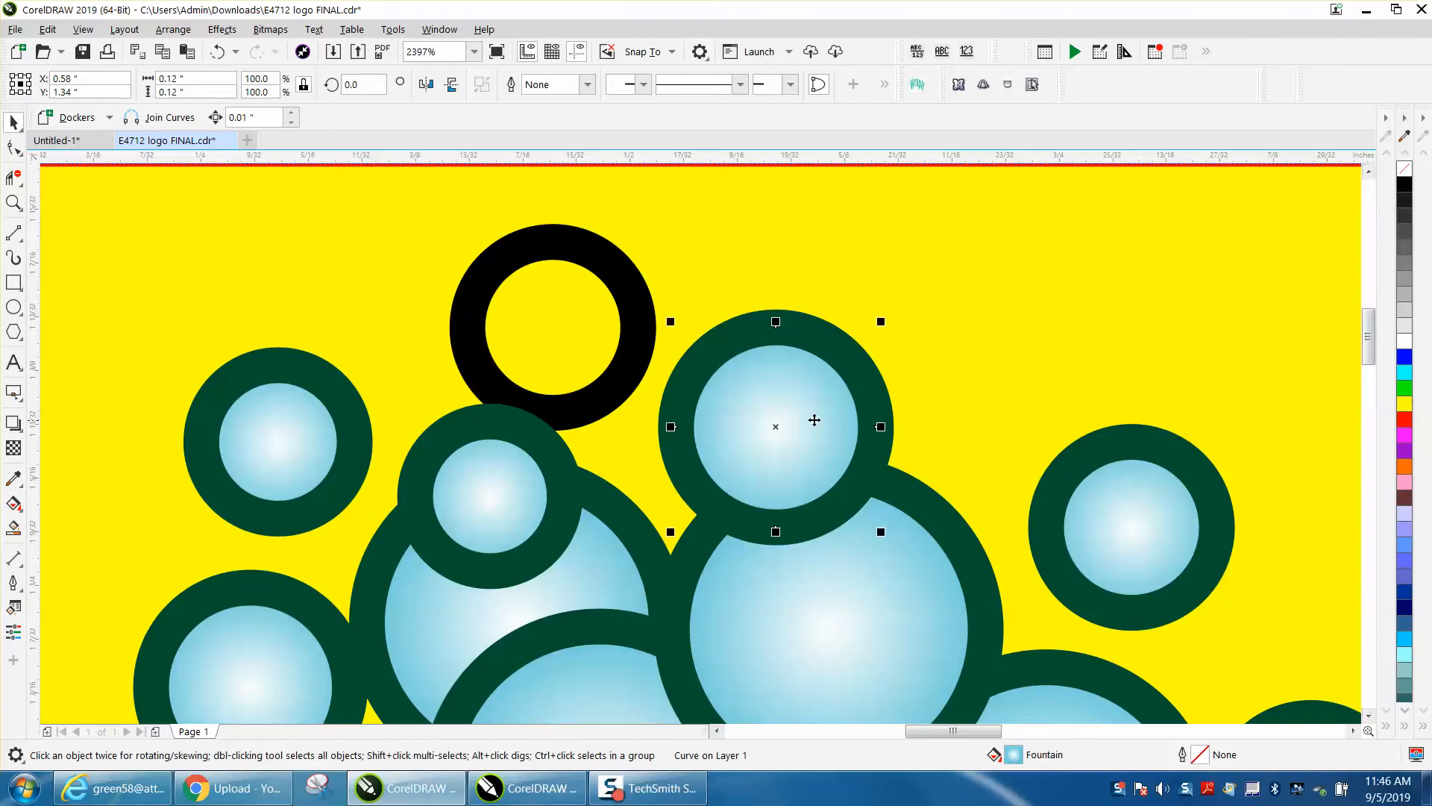
click(1405, 172)
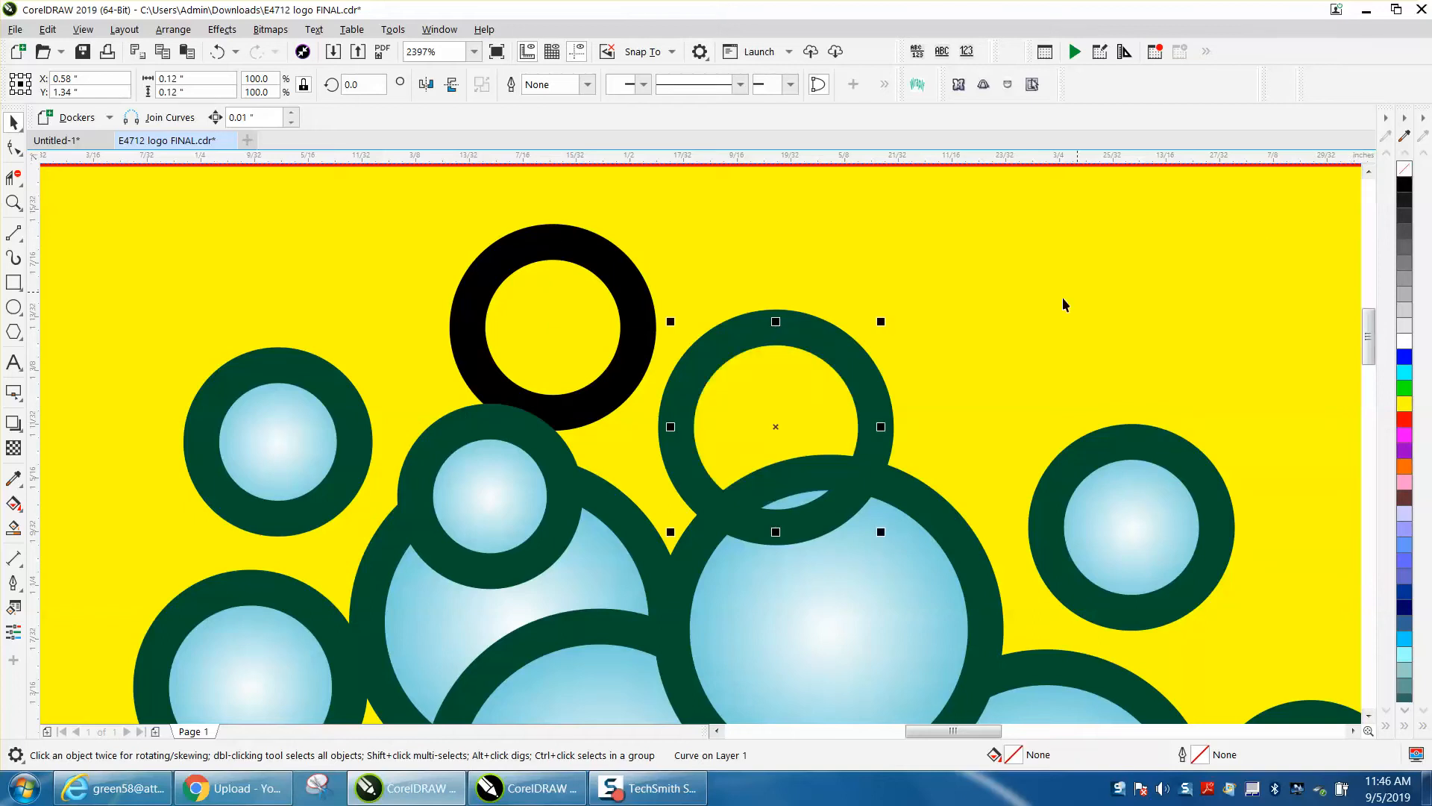
click(881, 371)
click(1405, 188)
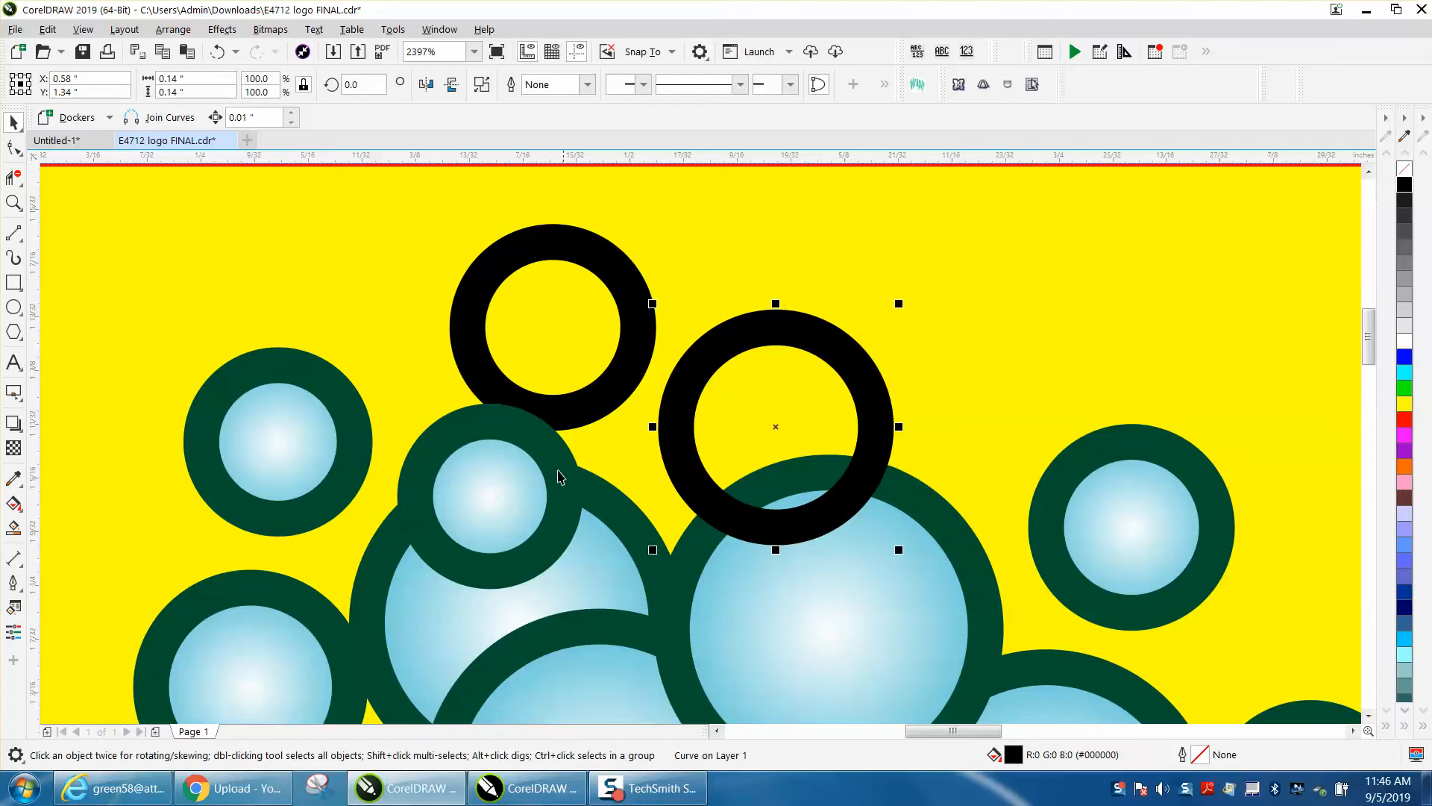
Remove the inner gradient fill from the small bubble below the topmost one and fill its ring black
click(530, 475)
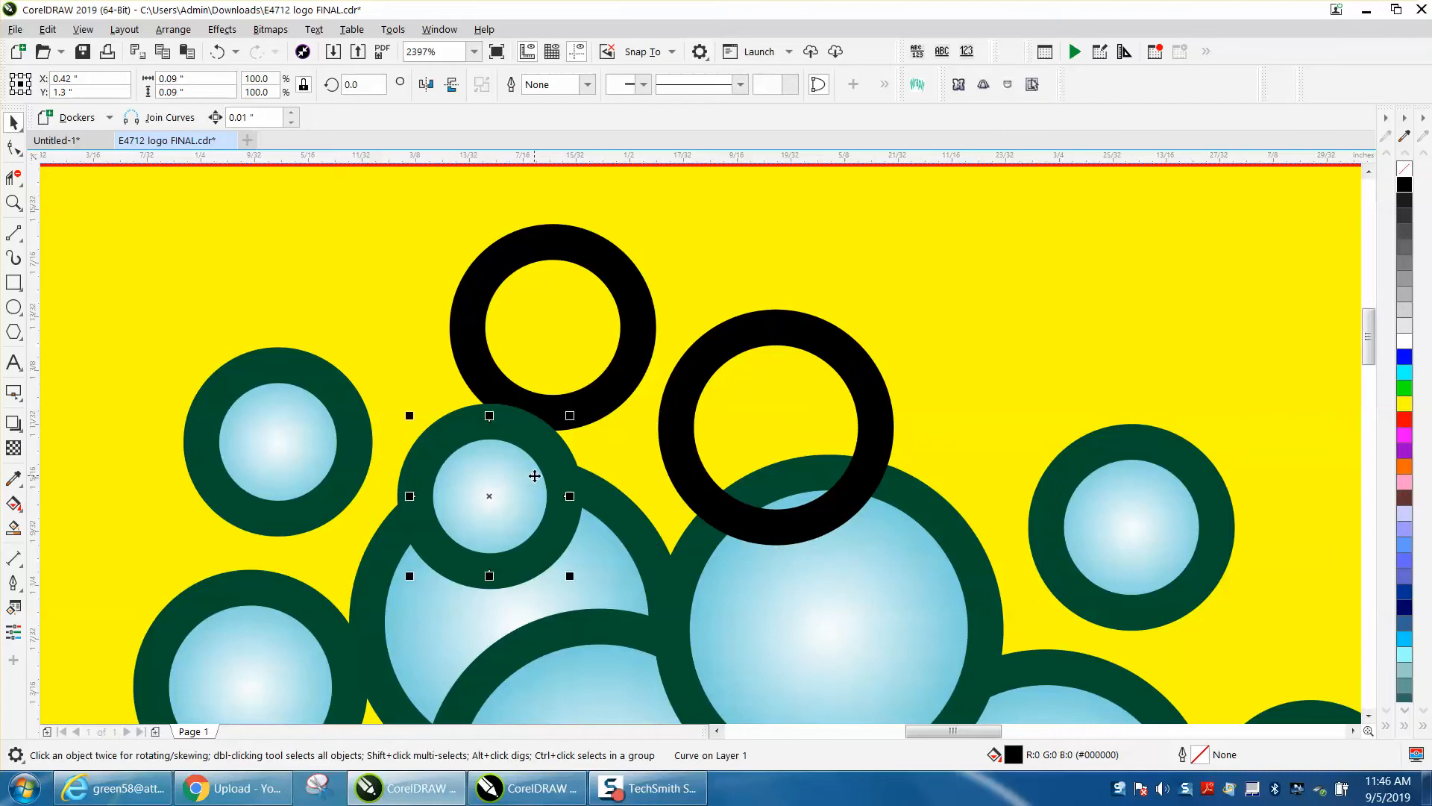
click(1405, 188)
click(1404, 169)
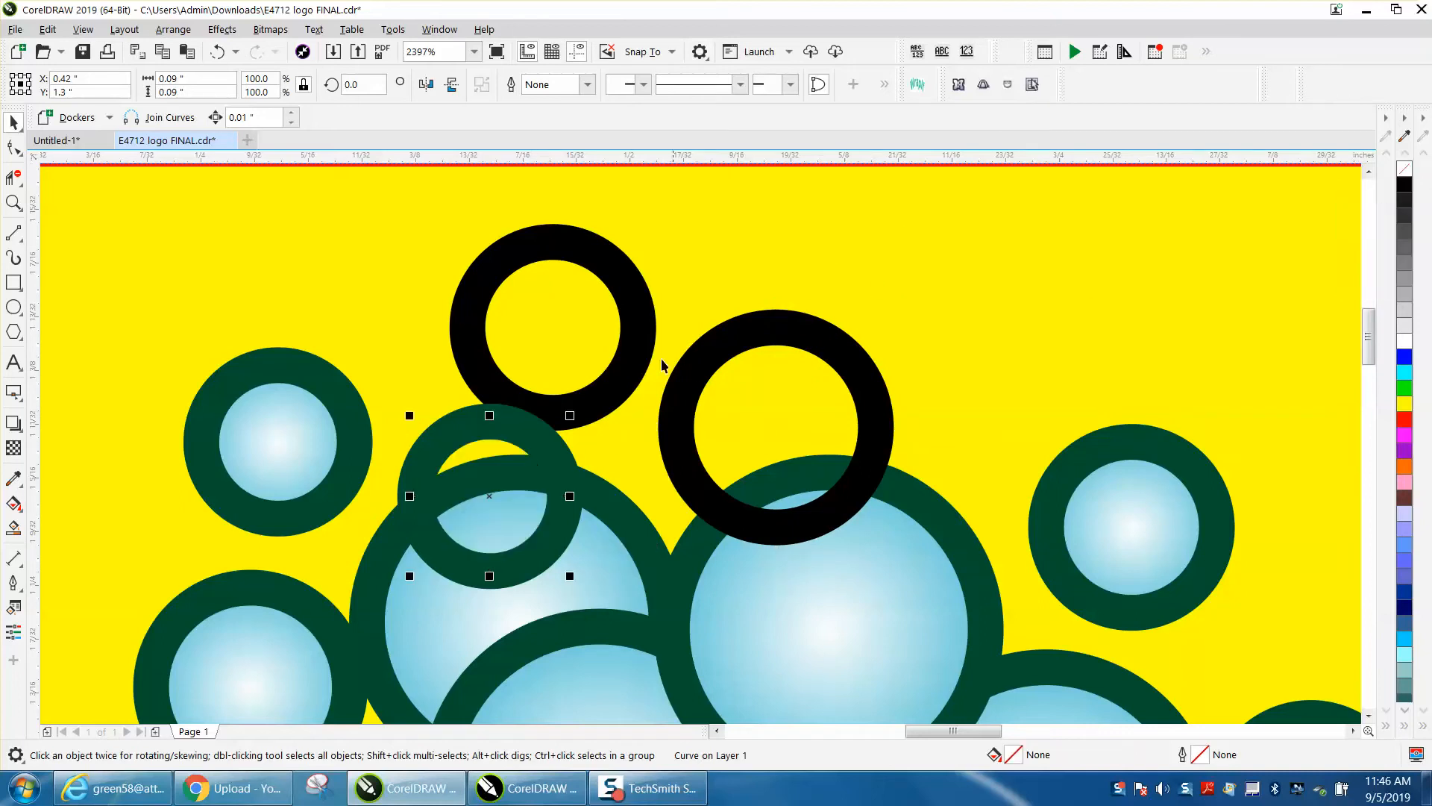
click(552, 439)
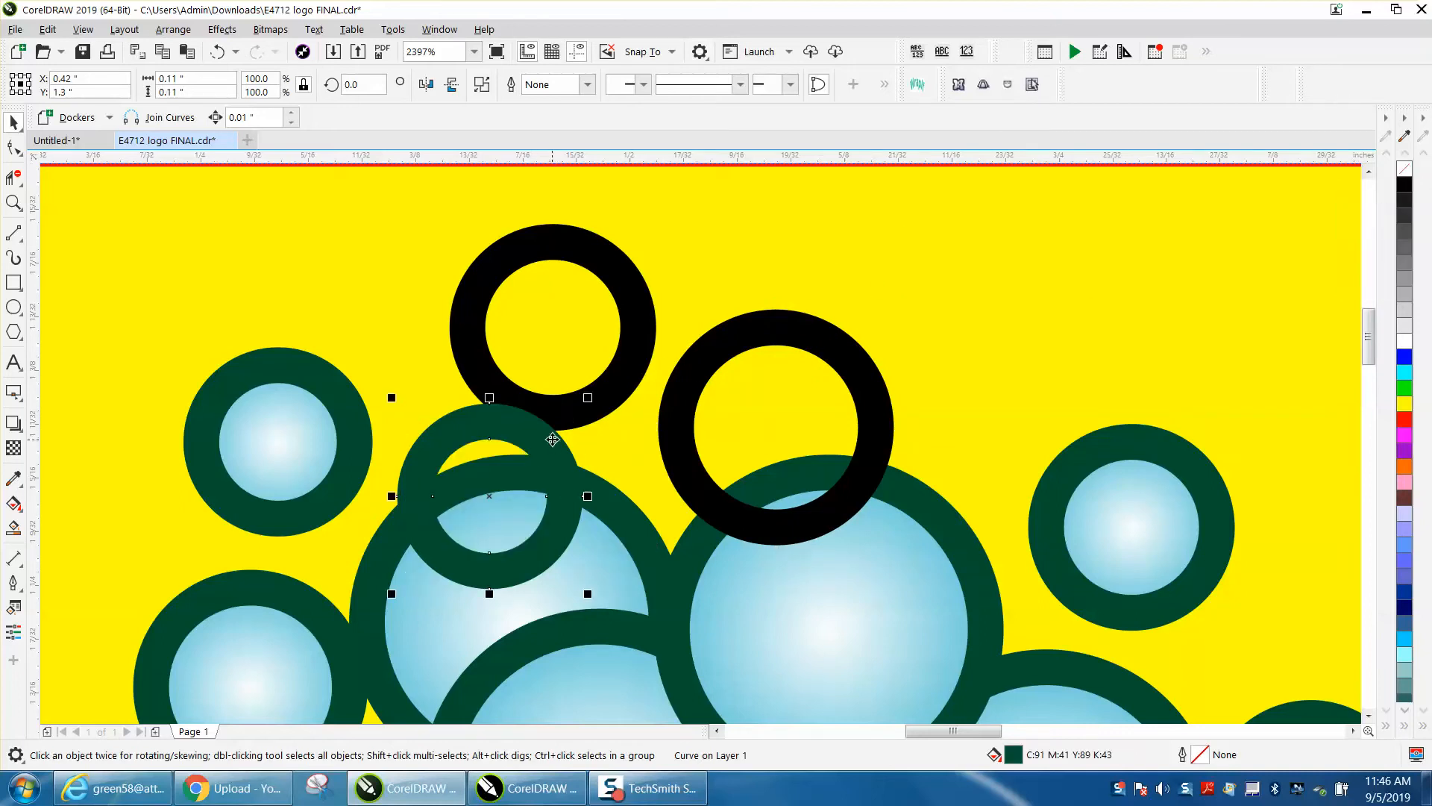
click(1405, 188)
Fill the ring of the large bubble behind the small black ring with black and remove its inner gradient fill
scroll(888, 276, down, 3)
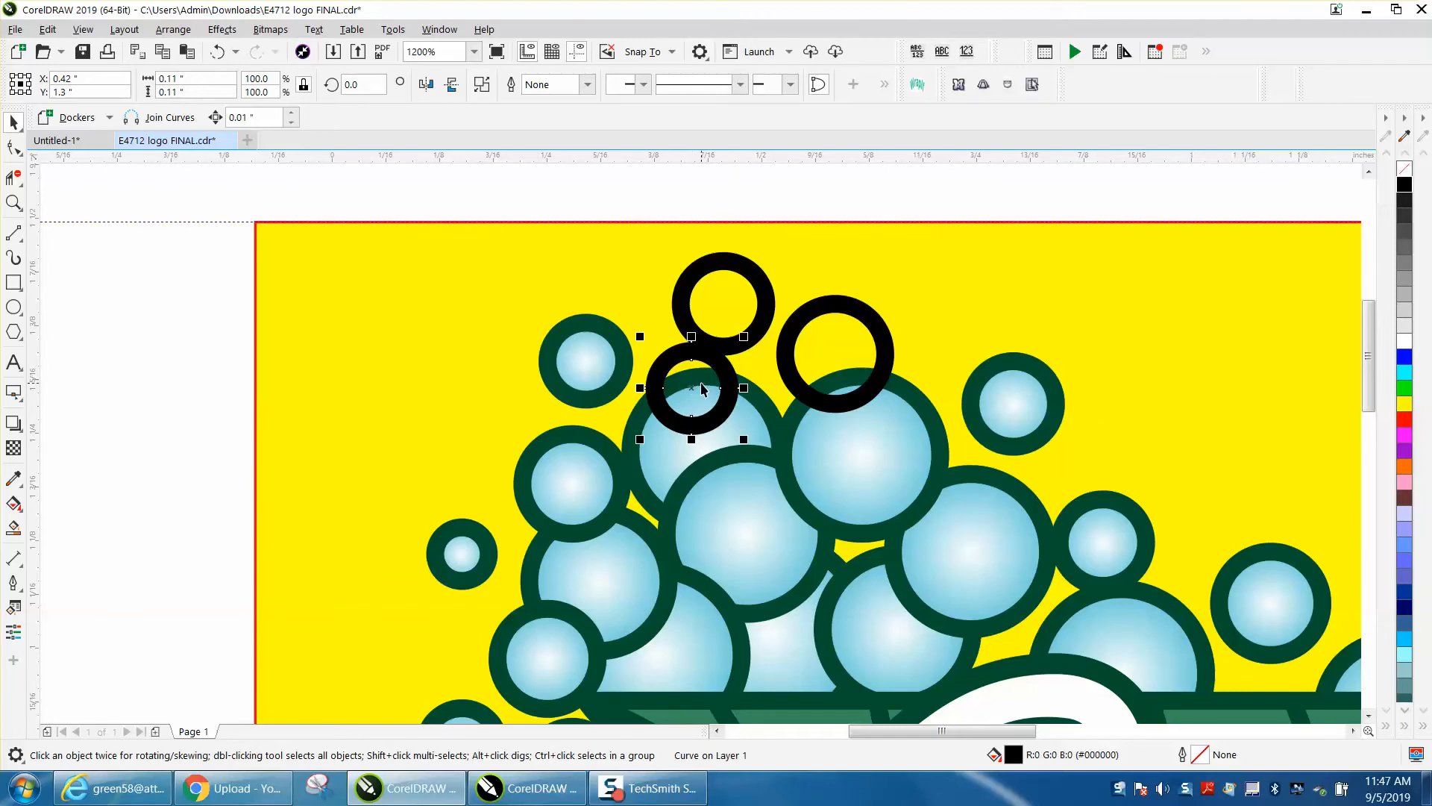
click(761, 411)
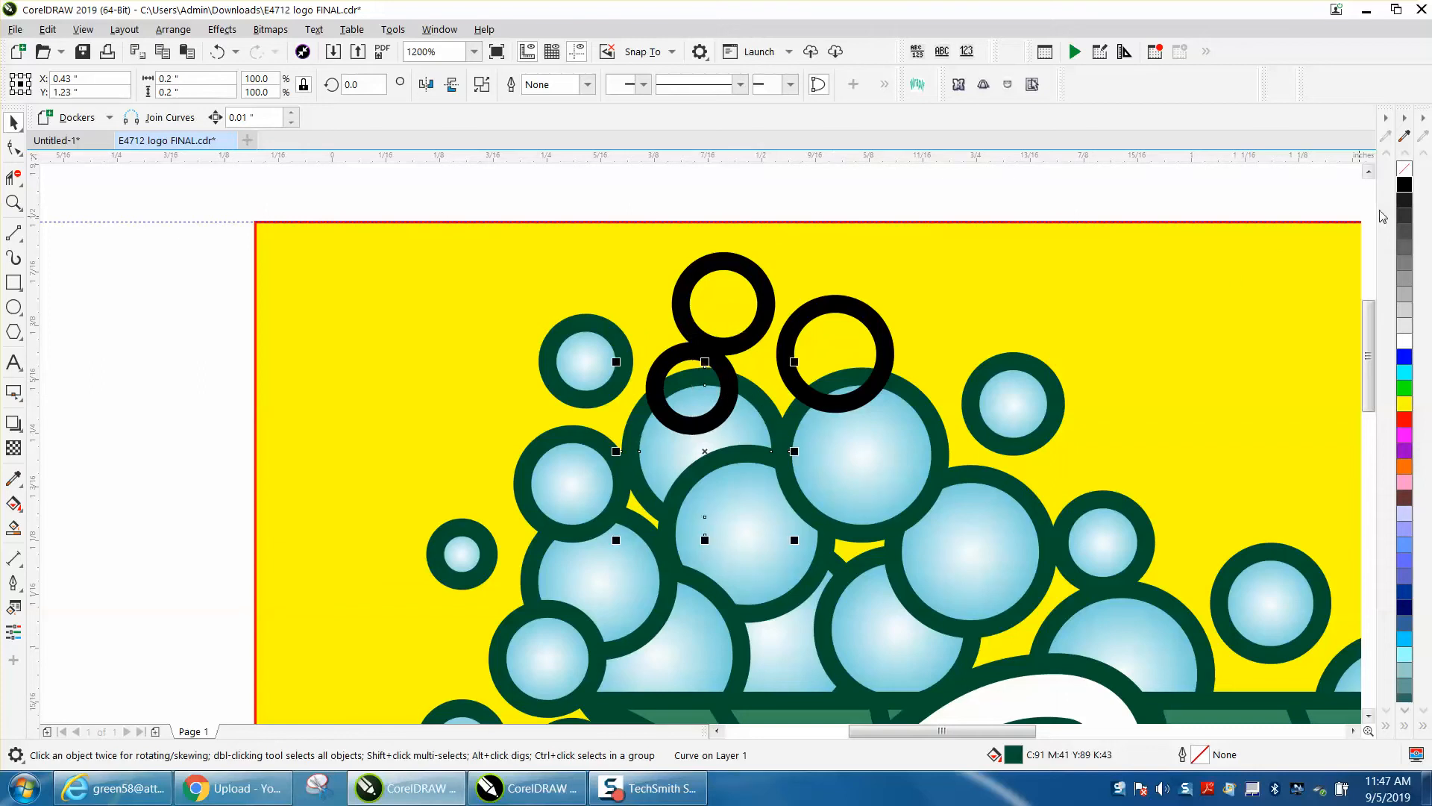
click(1404, 184)
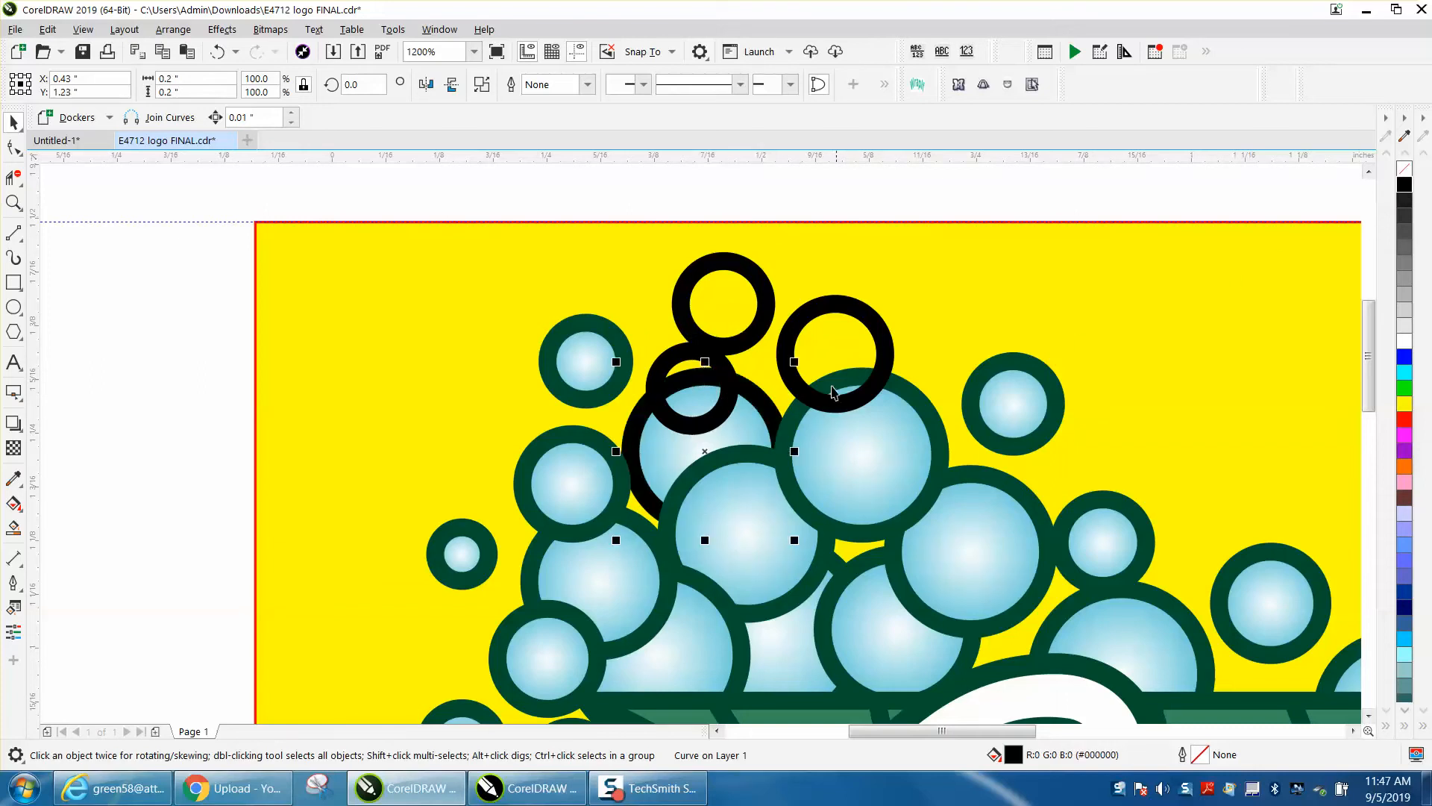
click(741, 408)
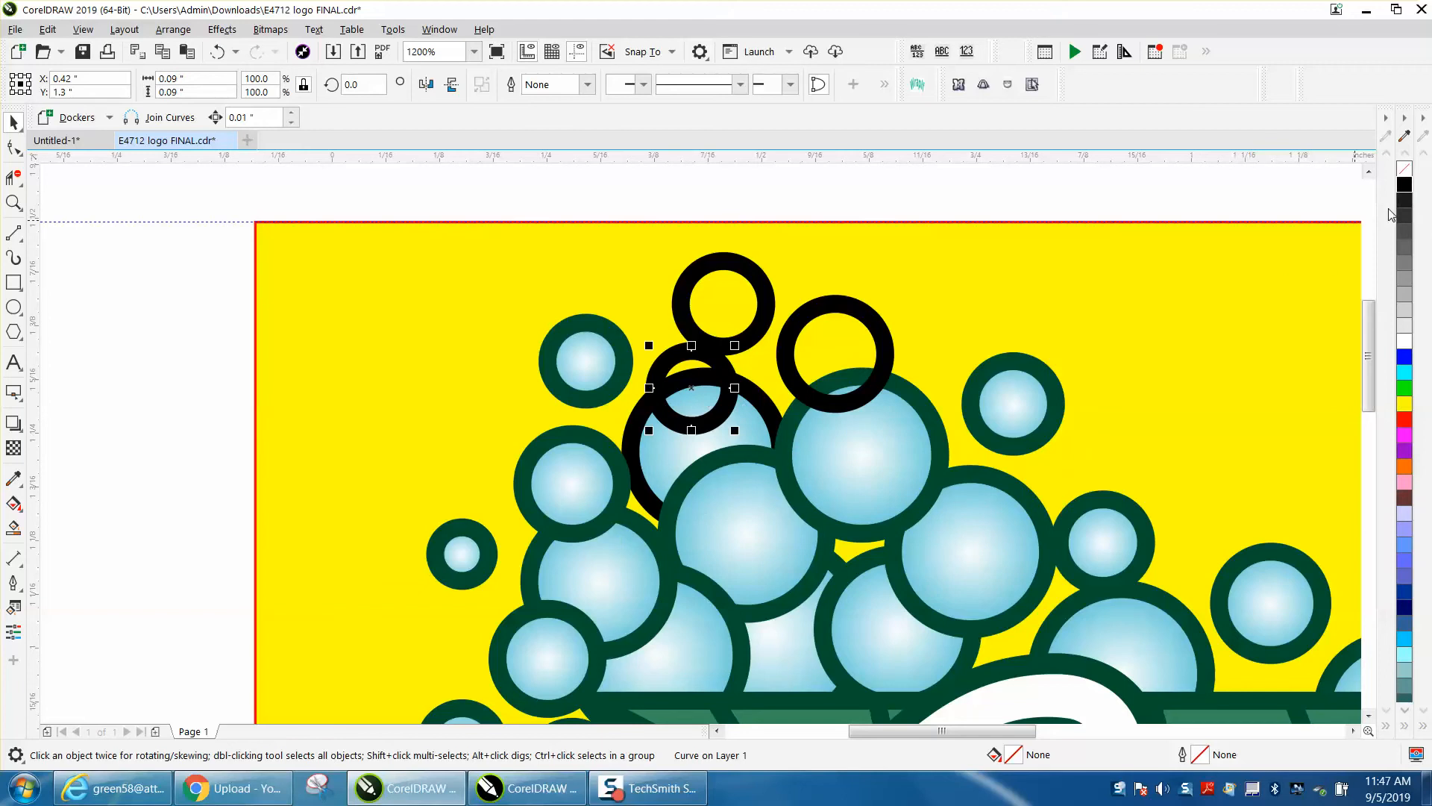
click(819, 389)
click(754, 422)
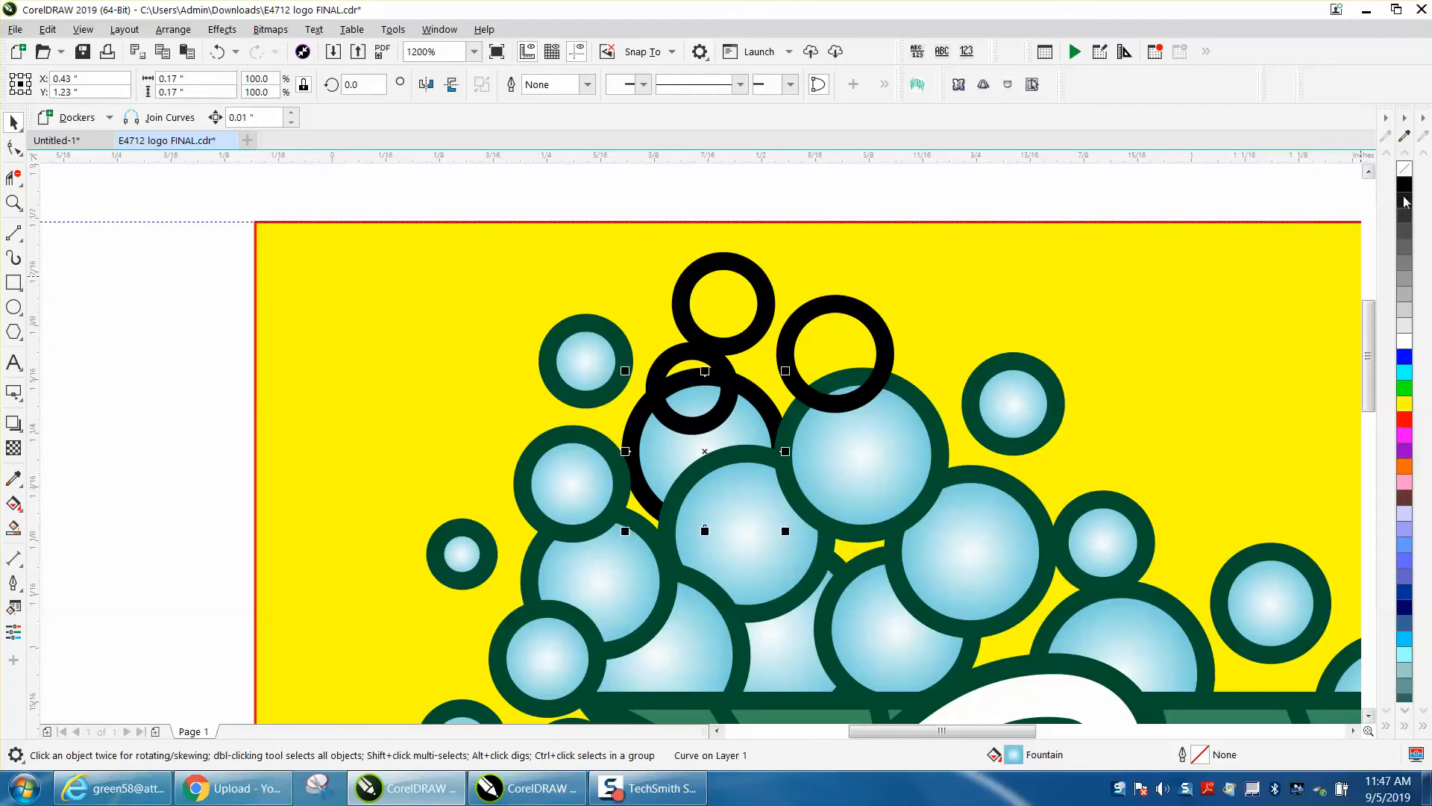
click(1404, 169)
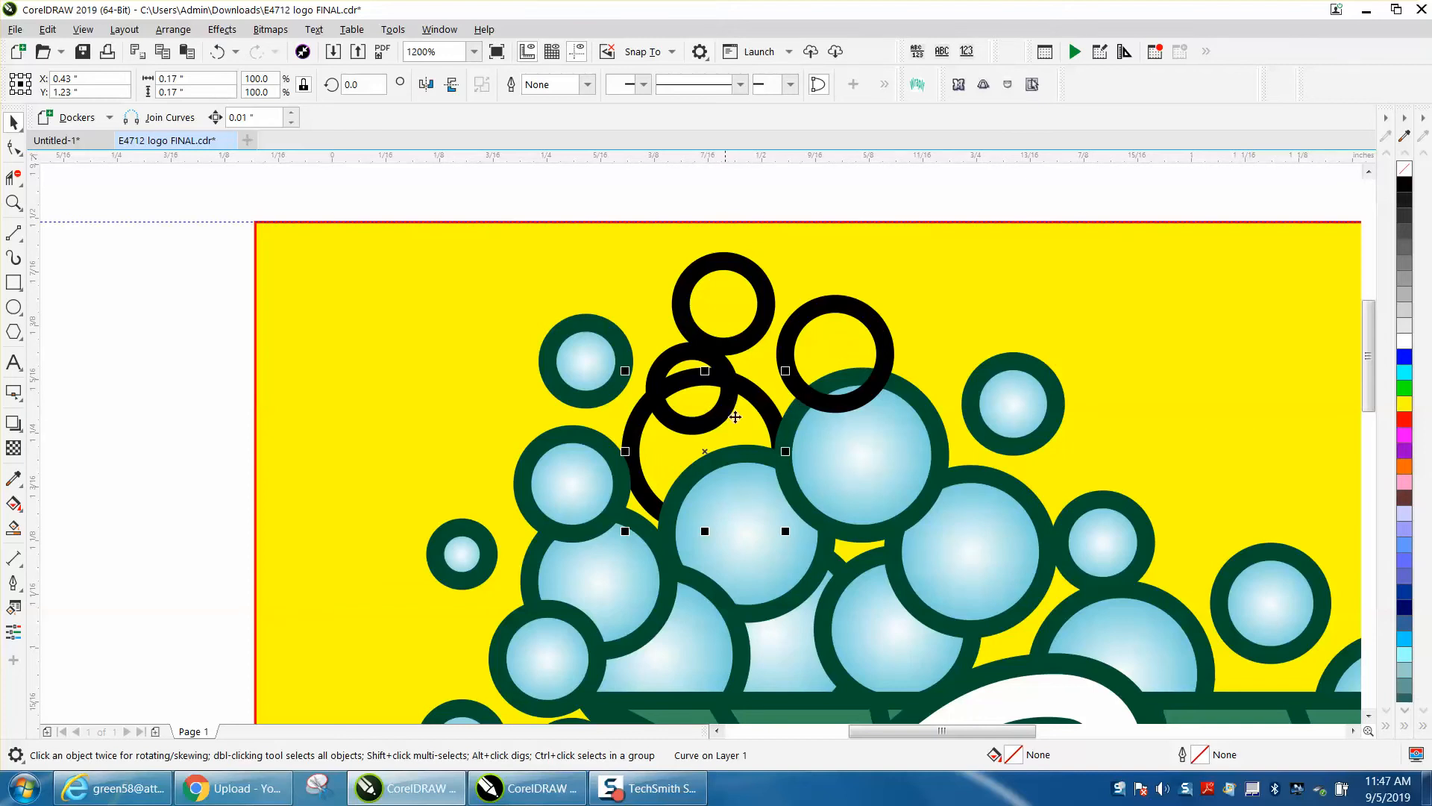
Replace the fill of the small ring overlapping the large black ring with a black hairline outline
click(14, 203)
drag(487, 311, 840, 514)
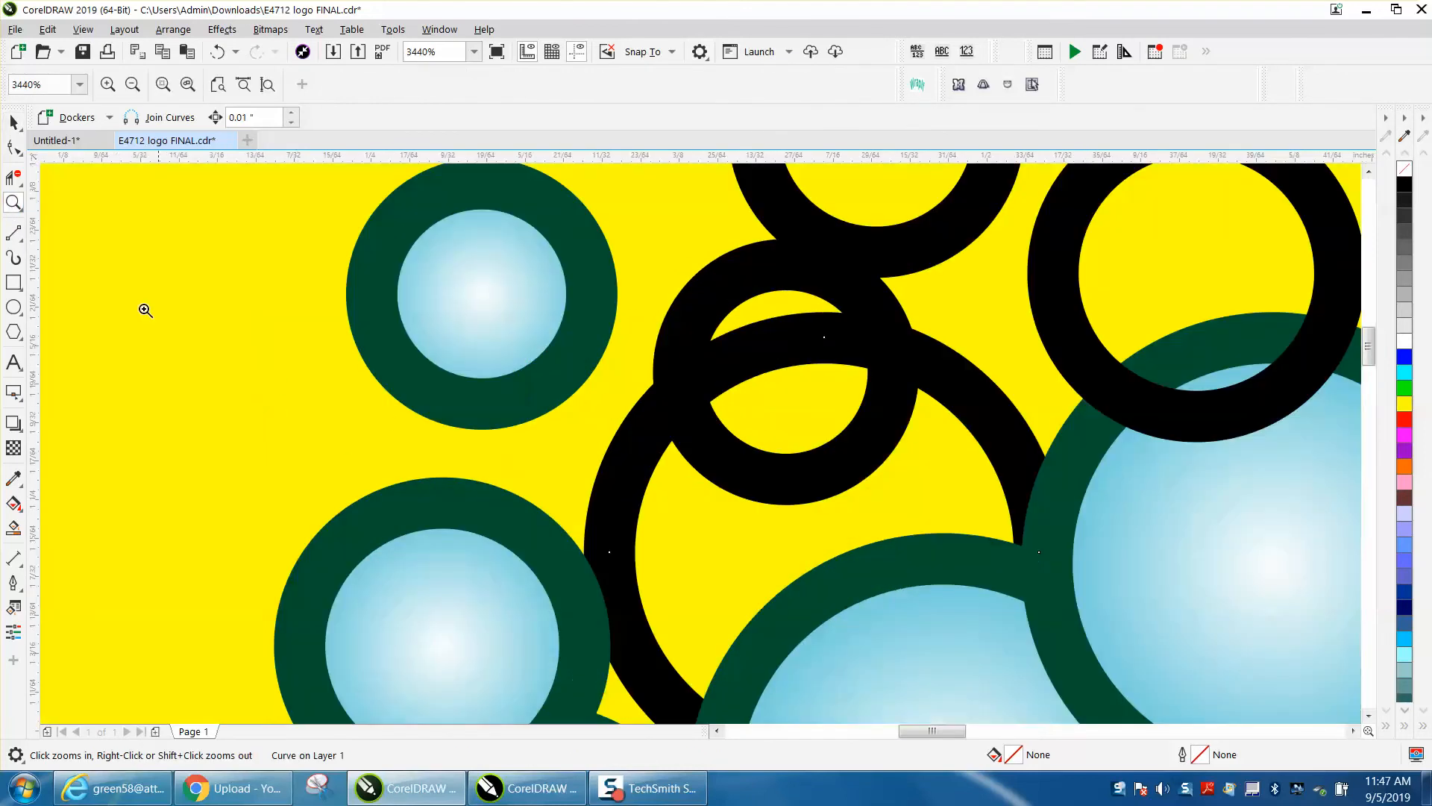
click(24, 125)
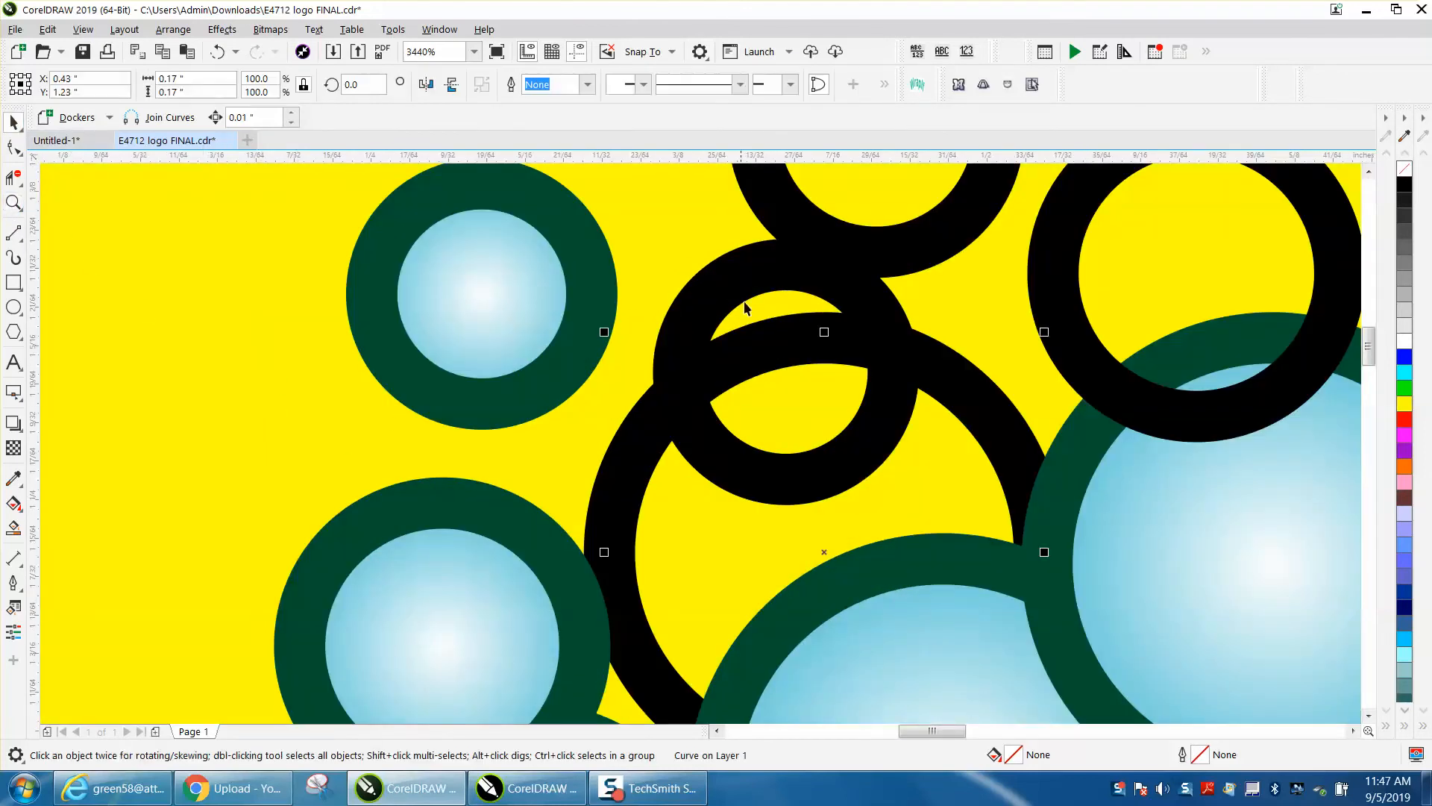
click(743, 302)
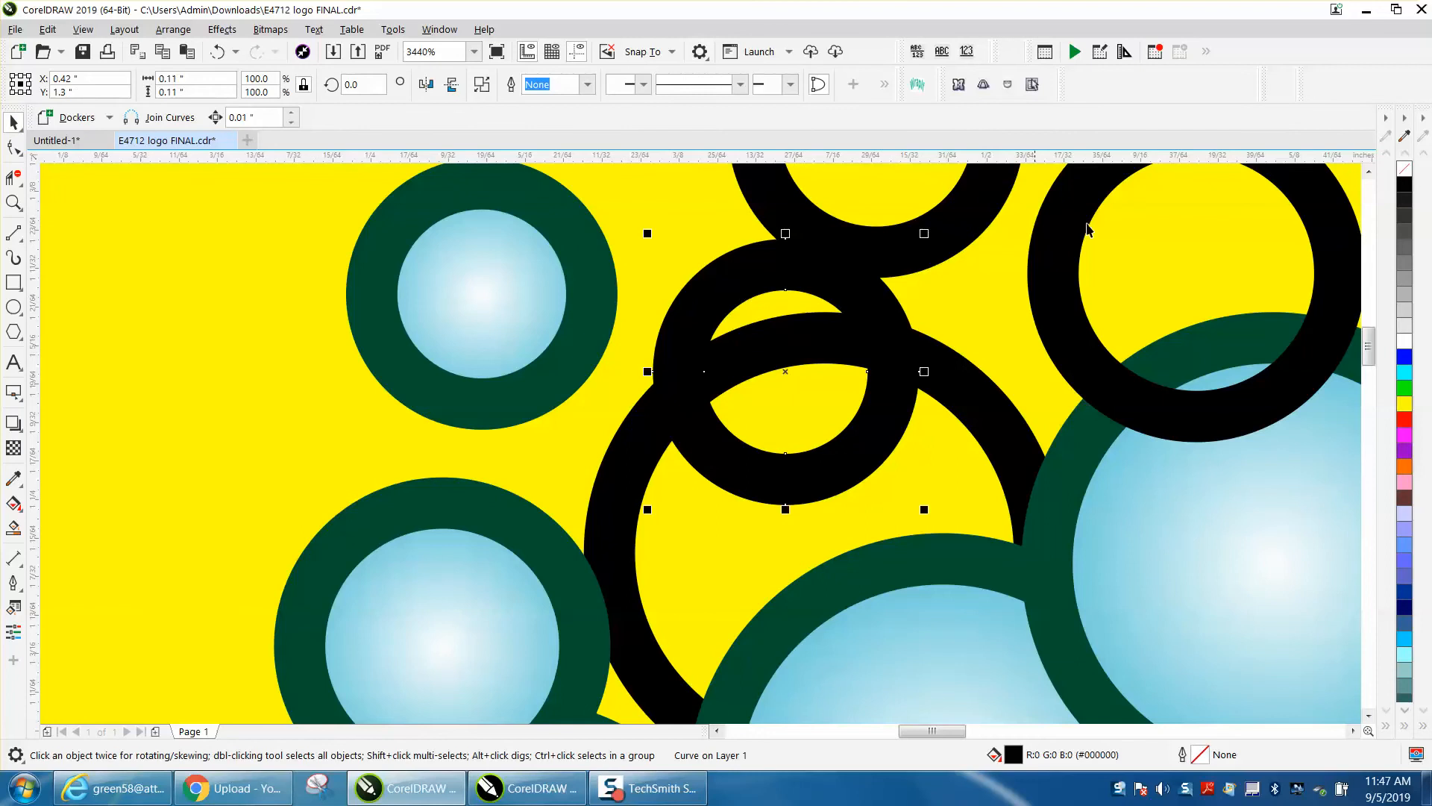
click(1406, 176)
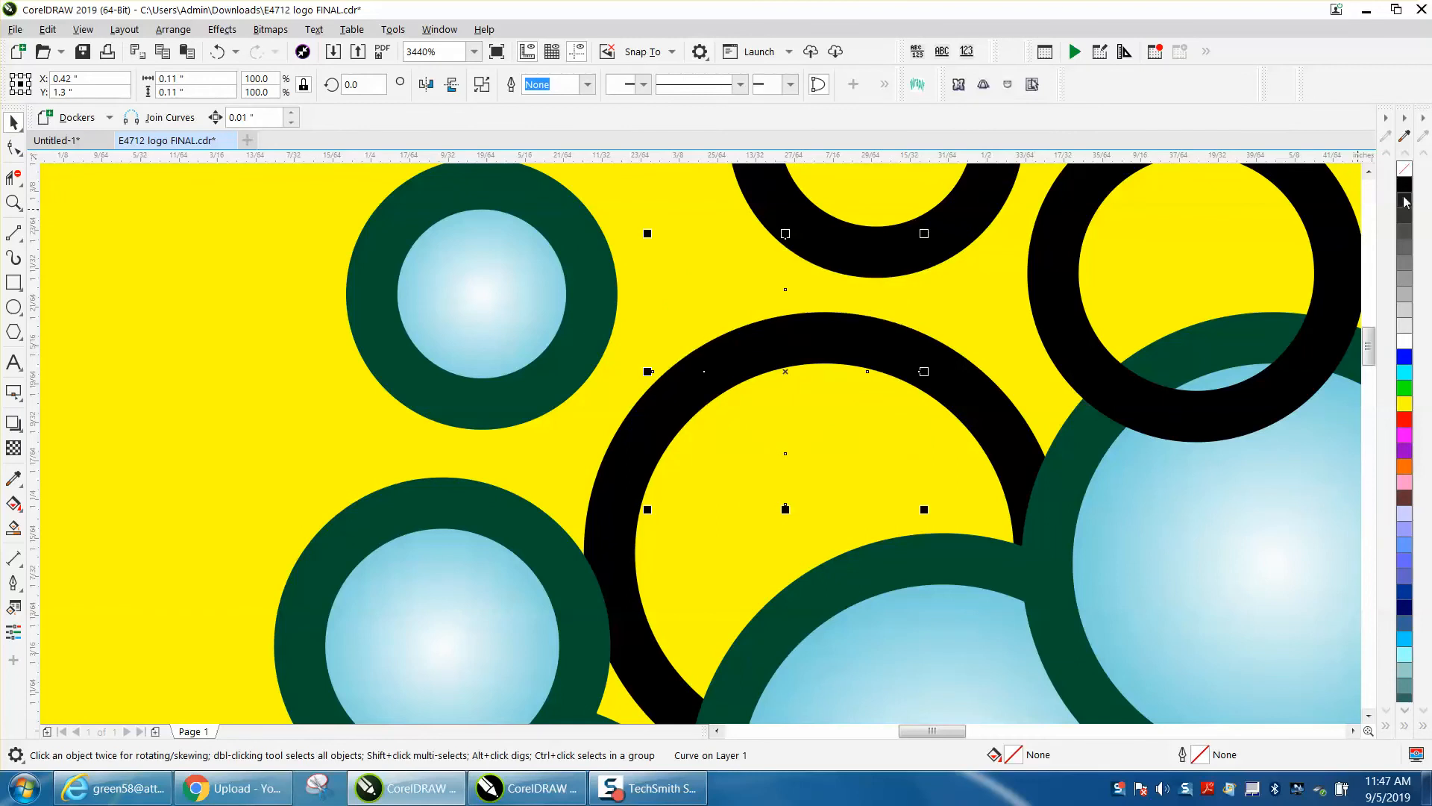
right_click(1406, 192)
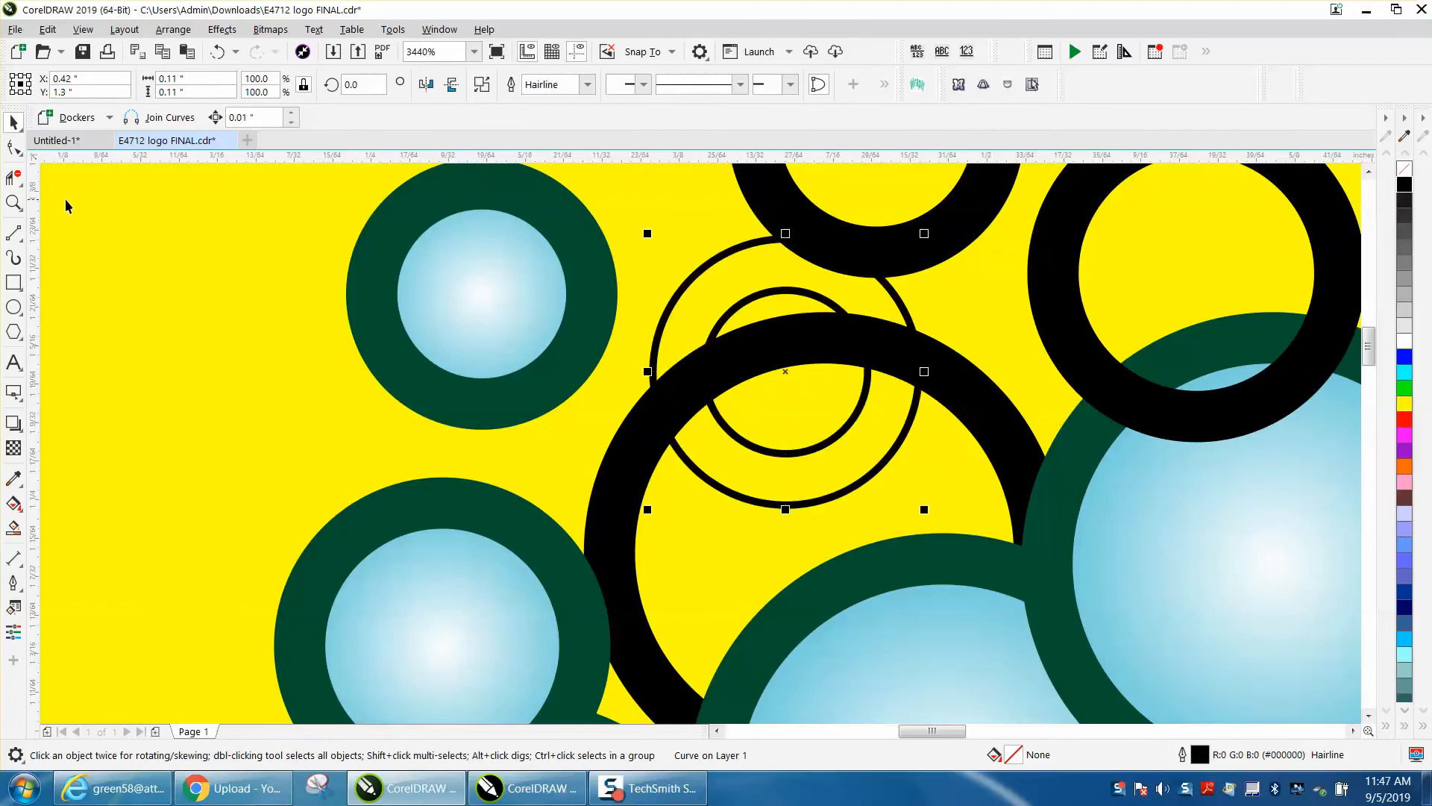
Delete the small ring's segments inside the large ring with Virtual Segment Delete and Smart Fill its remaining band black without an outline
click(17, 180)
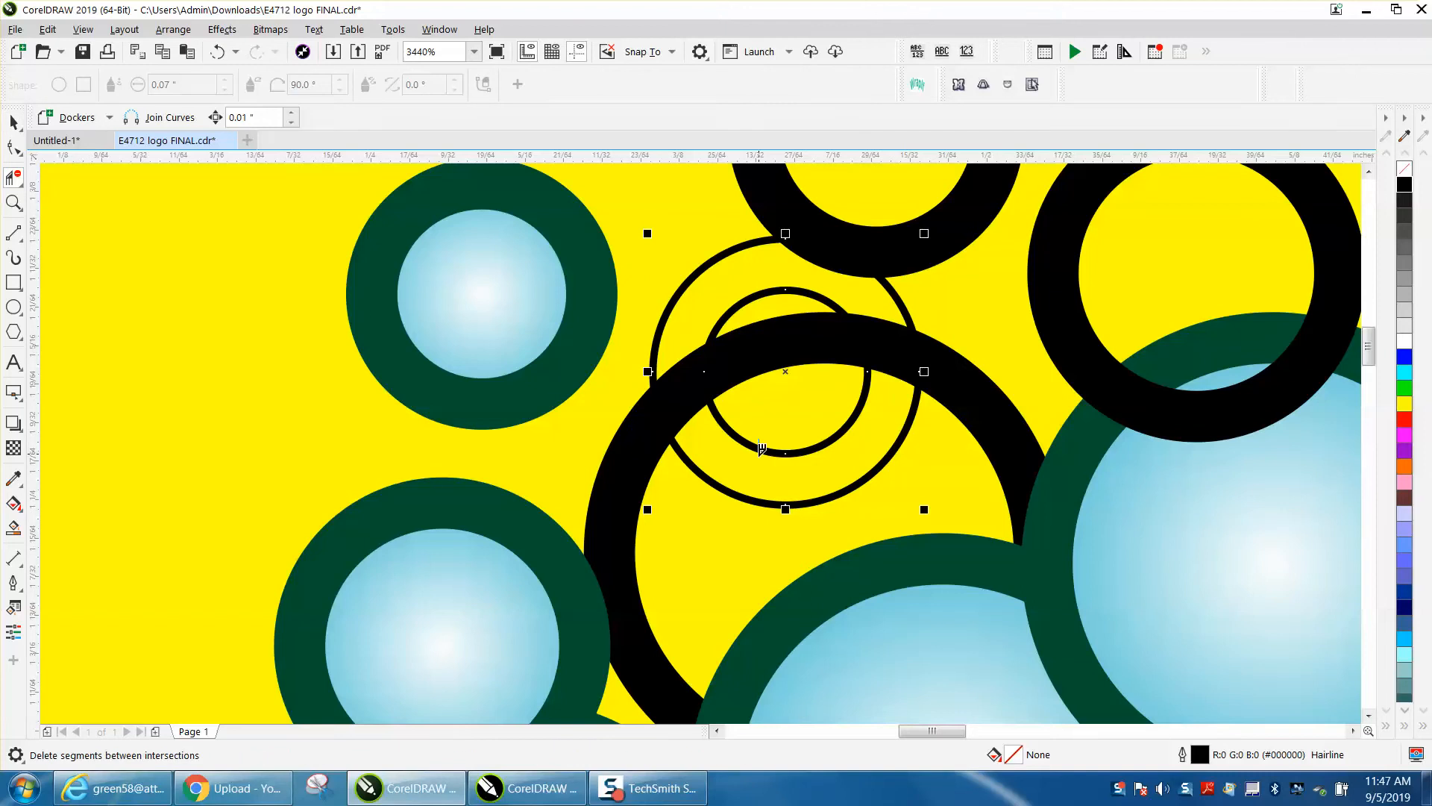
drag(761, 498, 764, 514)
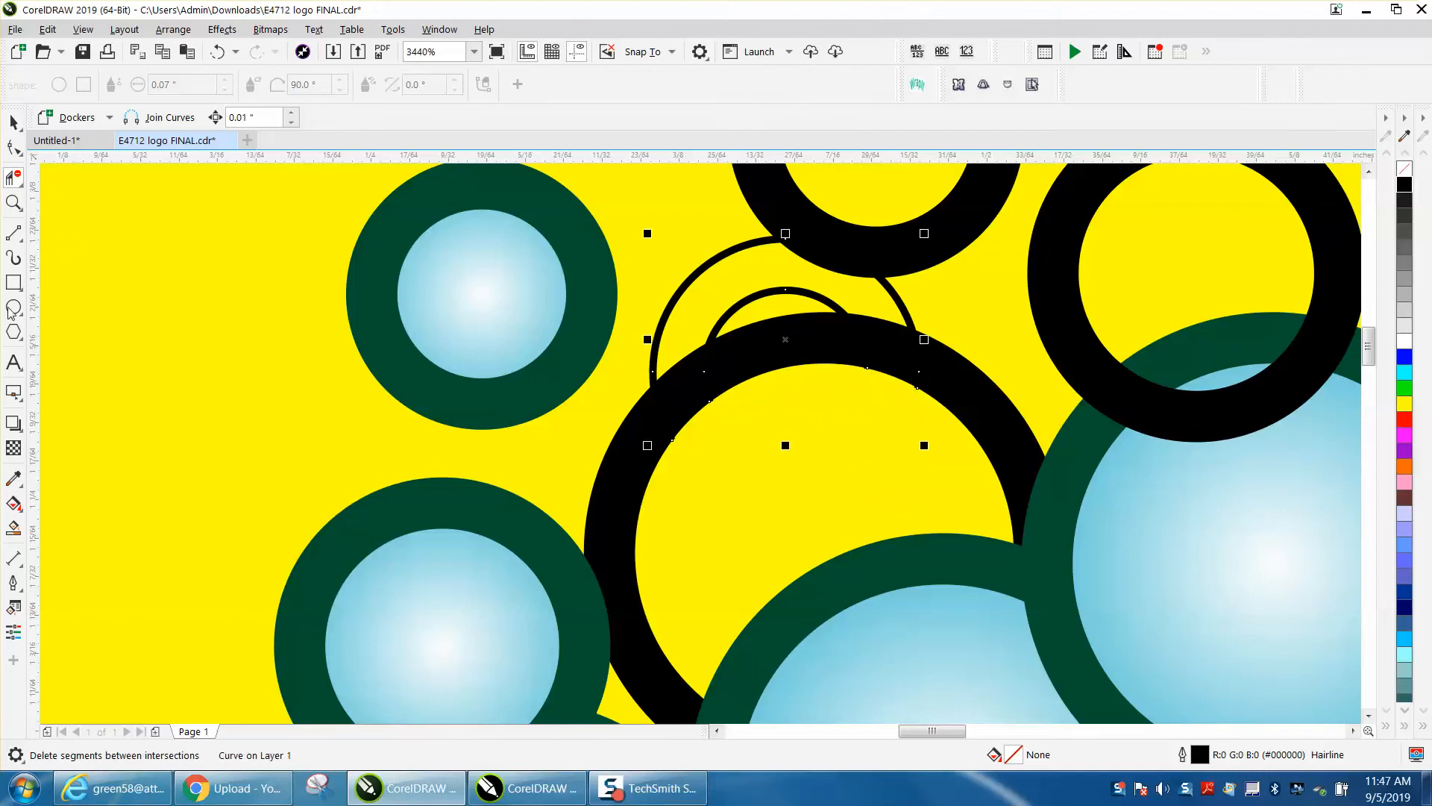
click(14, 527)
click(717, 297)
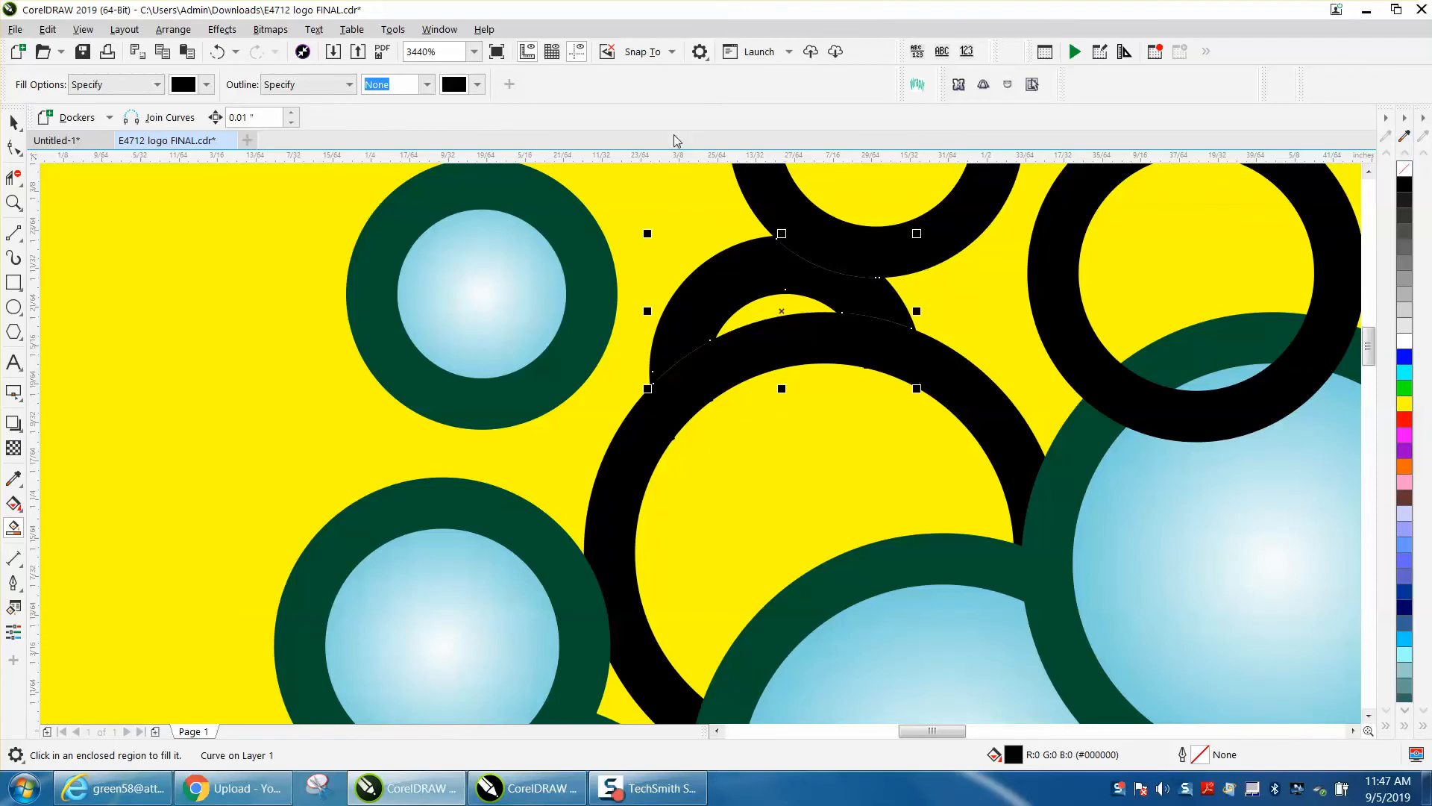
Fill the blue water drop under the leaf's curled stem with black
key(F3)
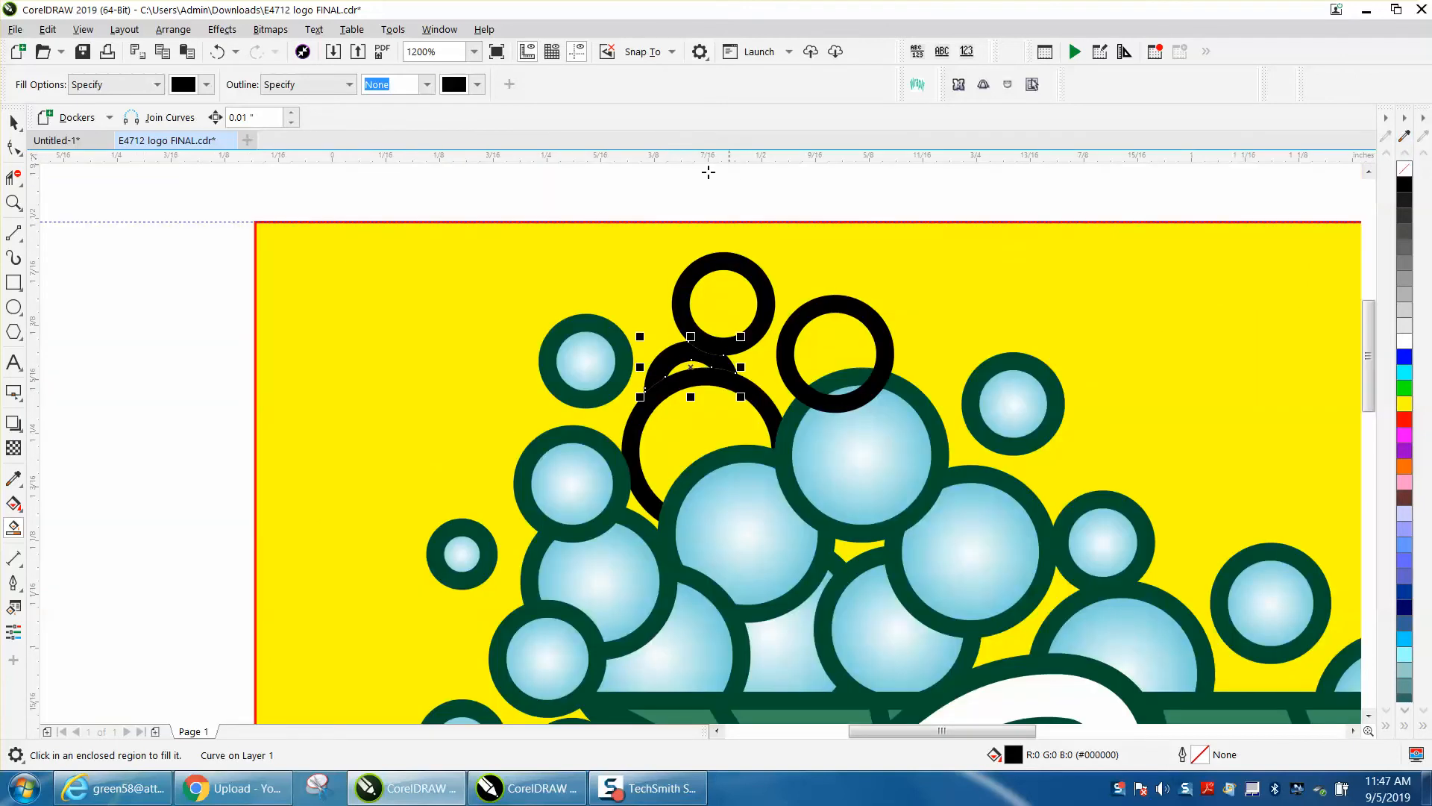
click(13, 122)
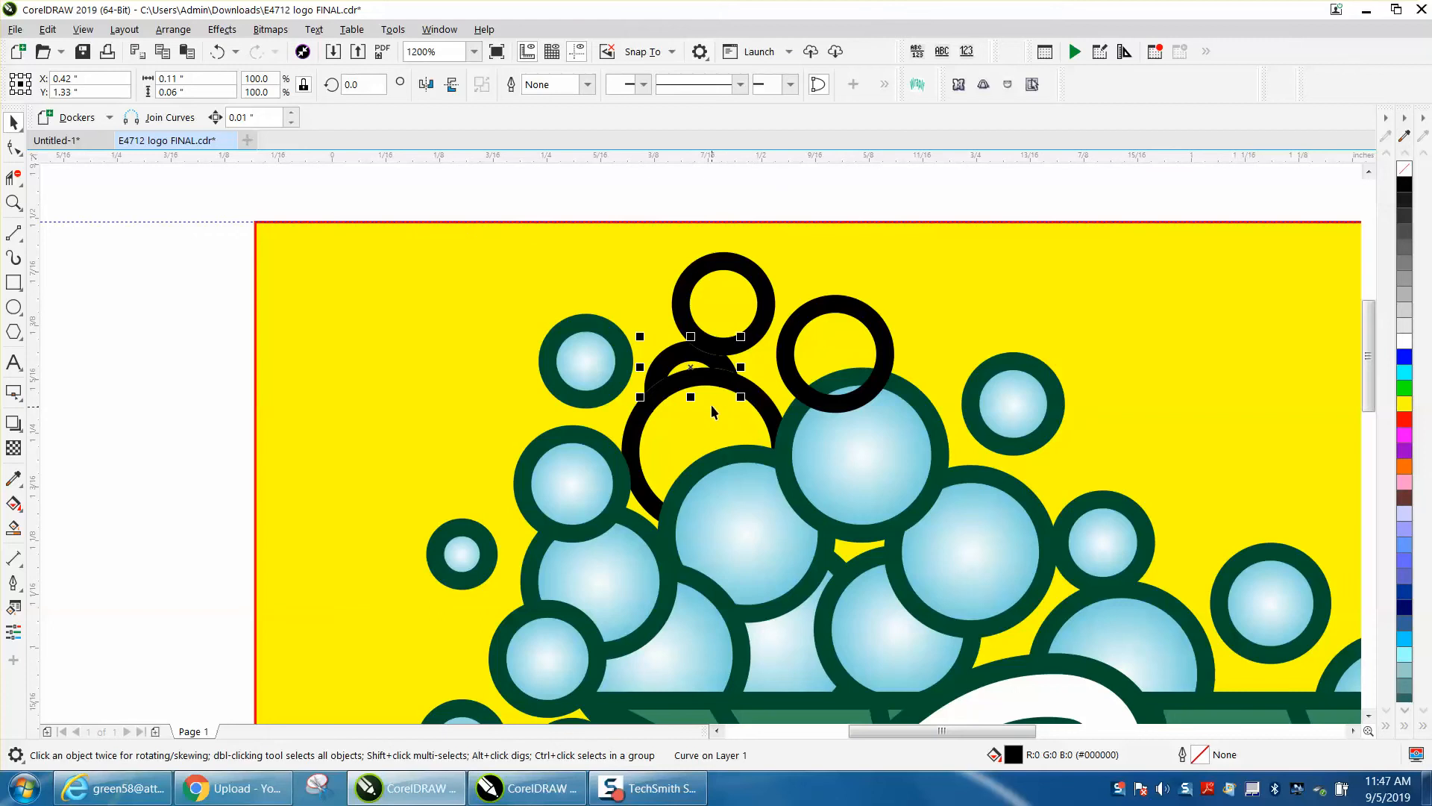
key(F3)
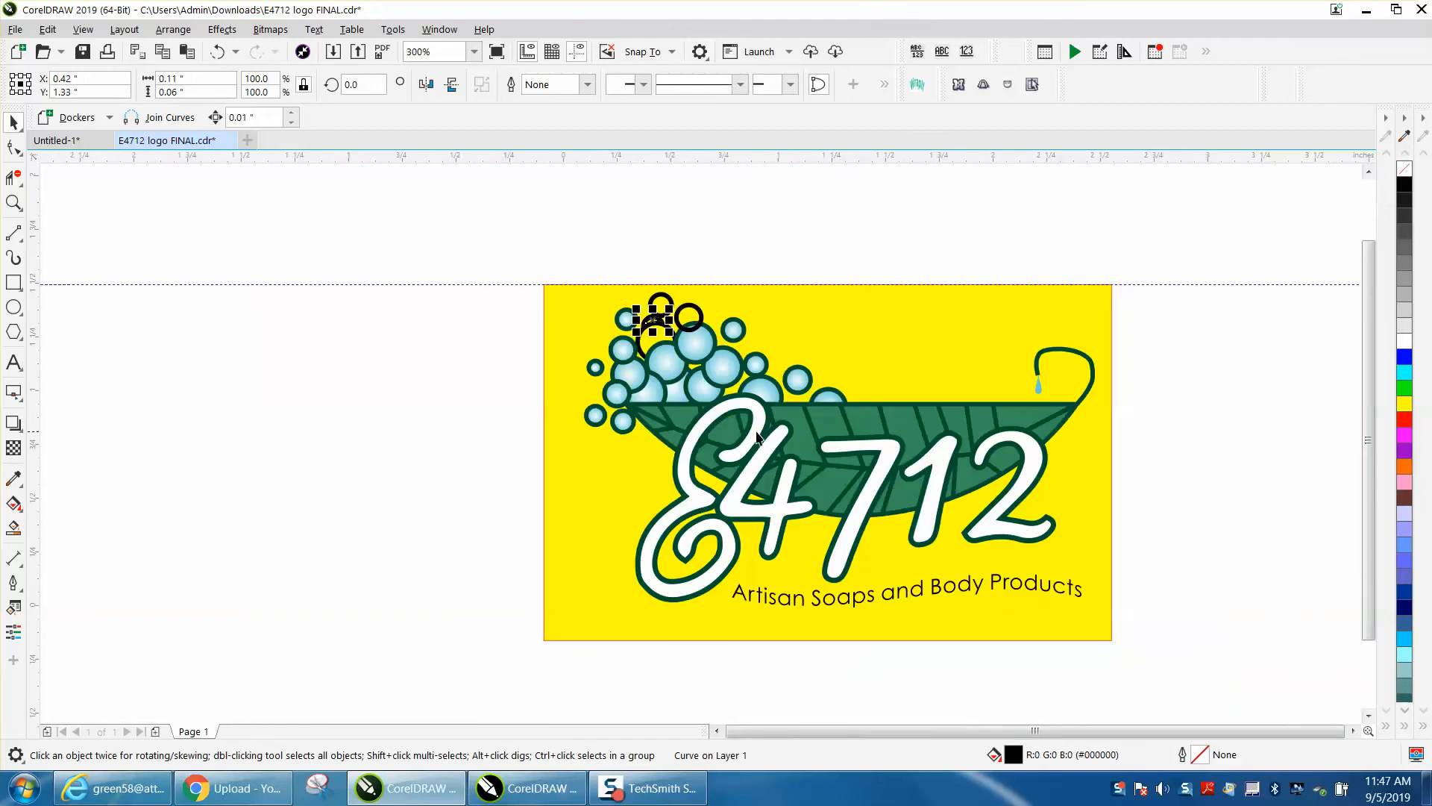
click(1038, 391)
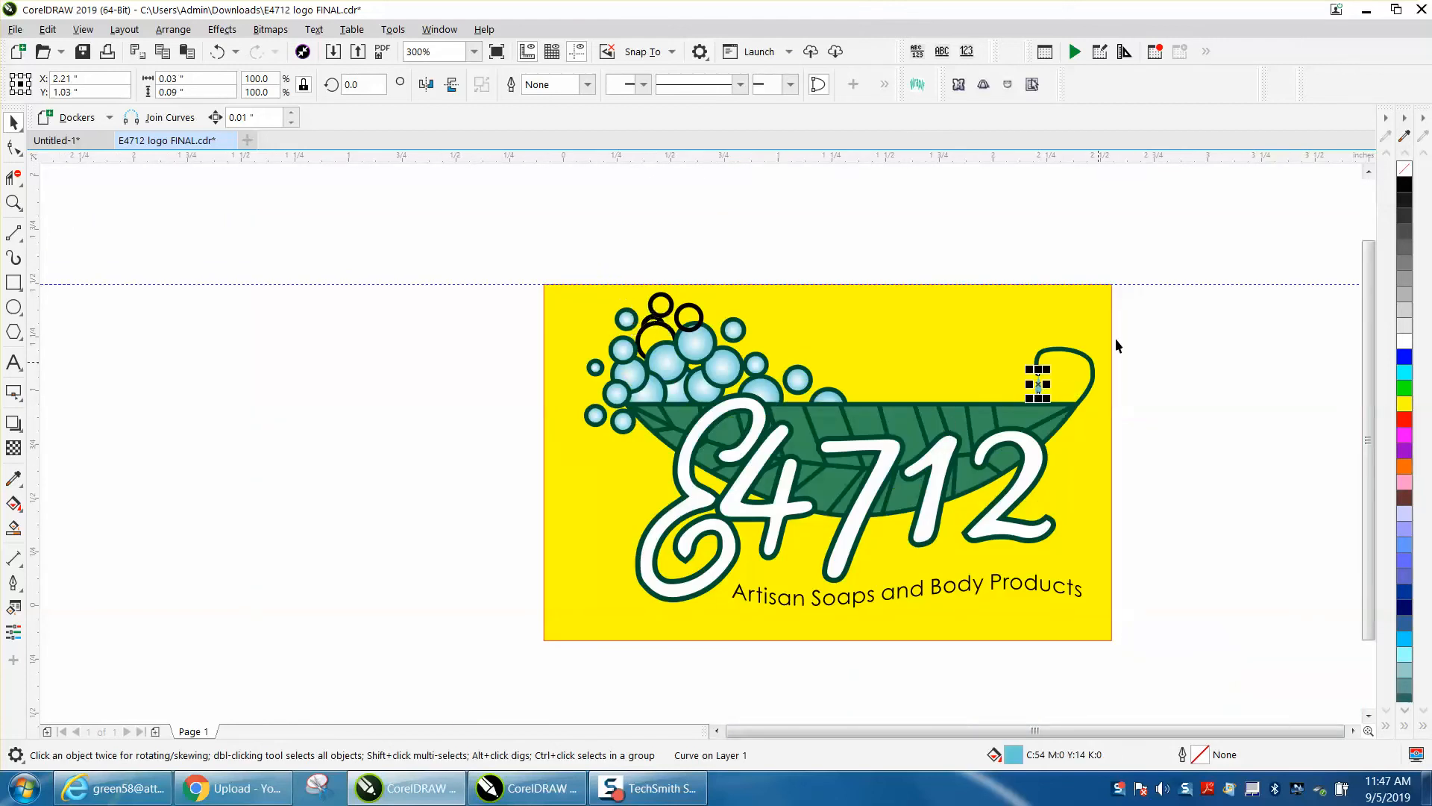
click(1407, 184)
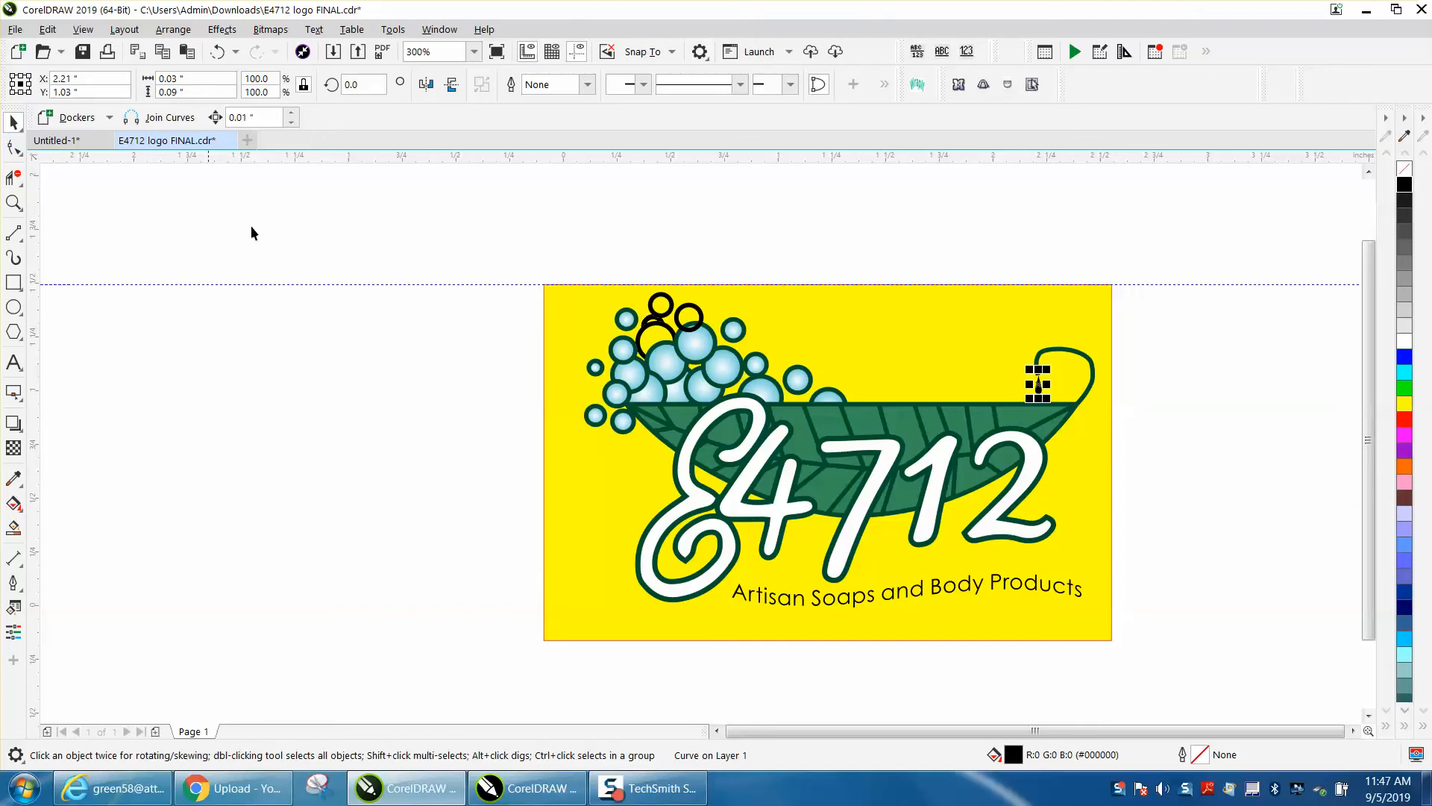
drag(479, 362, 1178, 638)
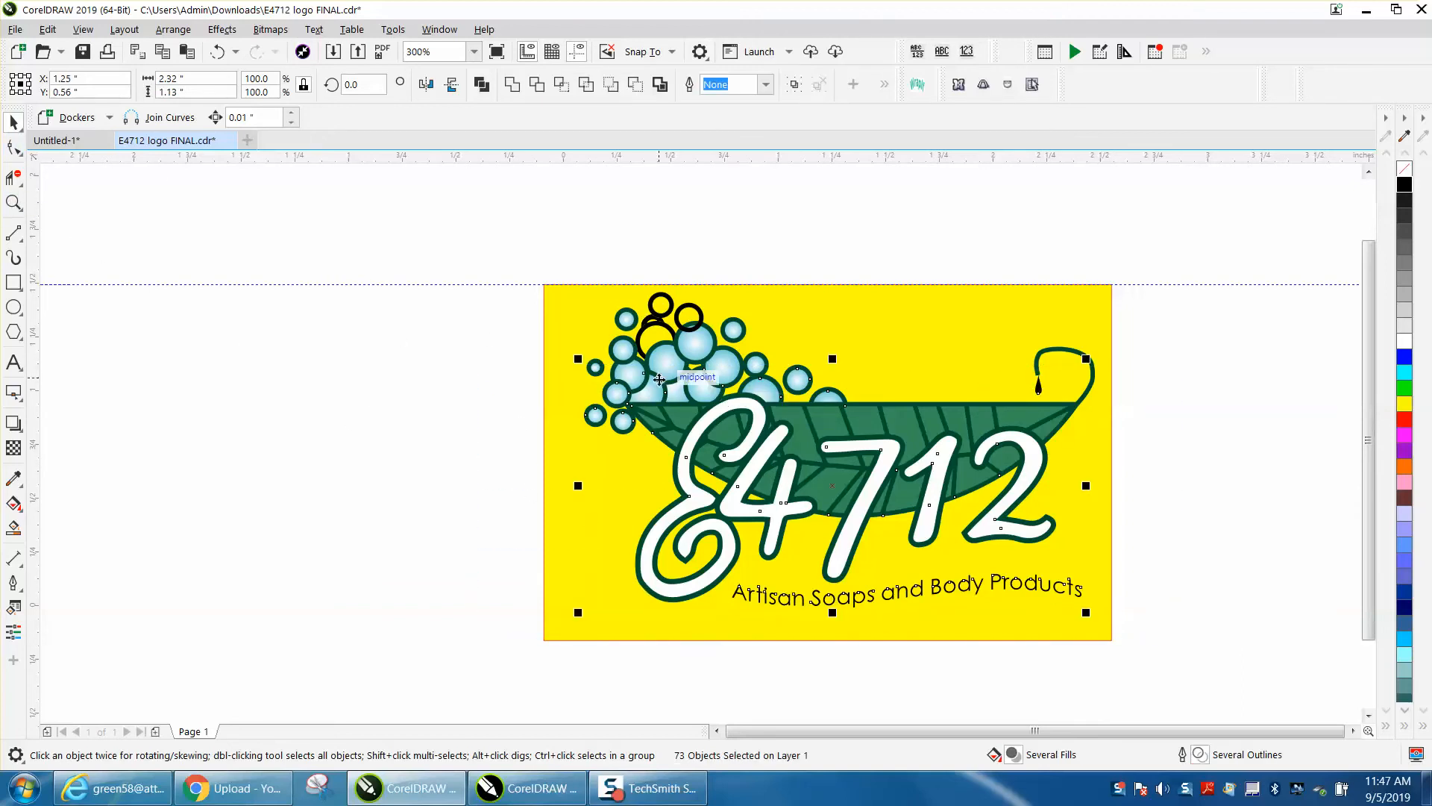
click(962, 606)
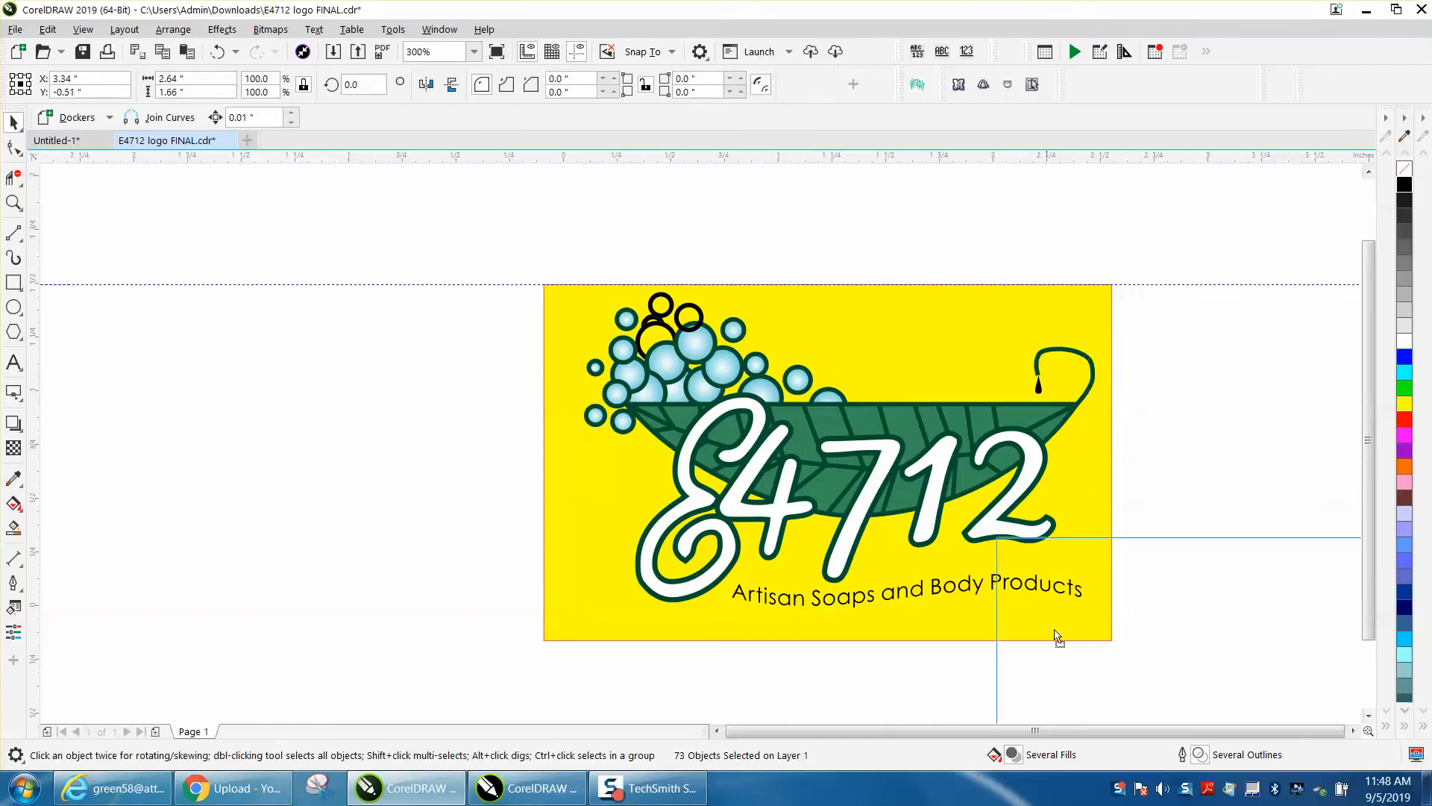
drag(1043, 638, 562, 361)
drag(443, 371, 794, 603)
click(14, 202)
drag(553, 381, 810, 568)
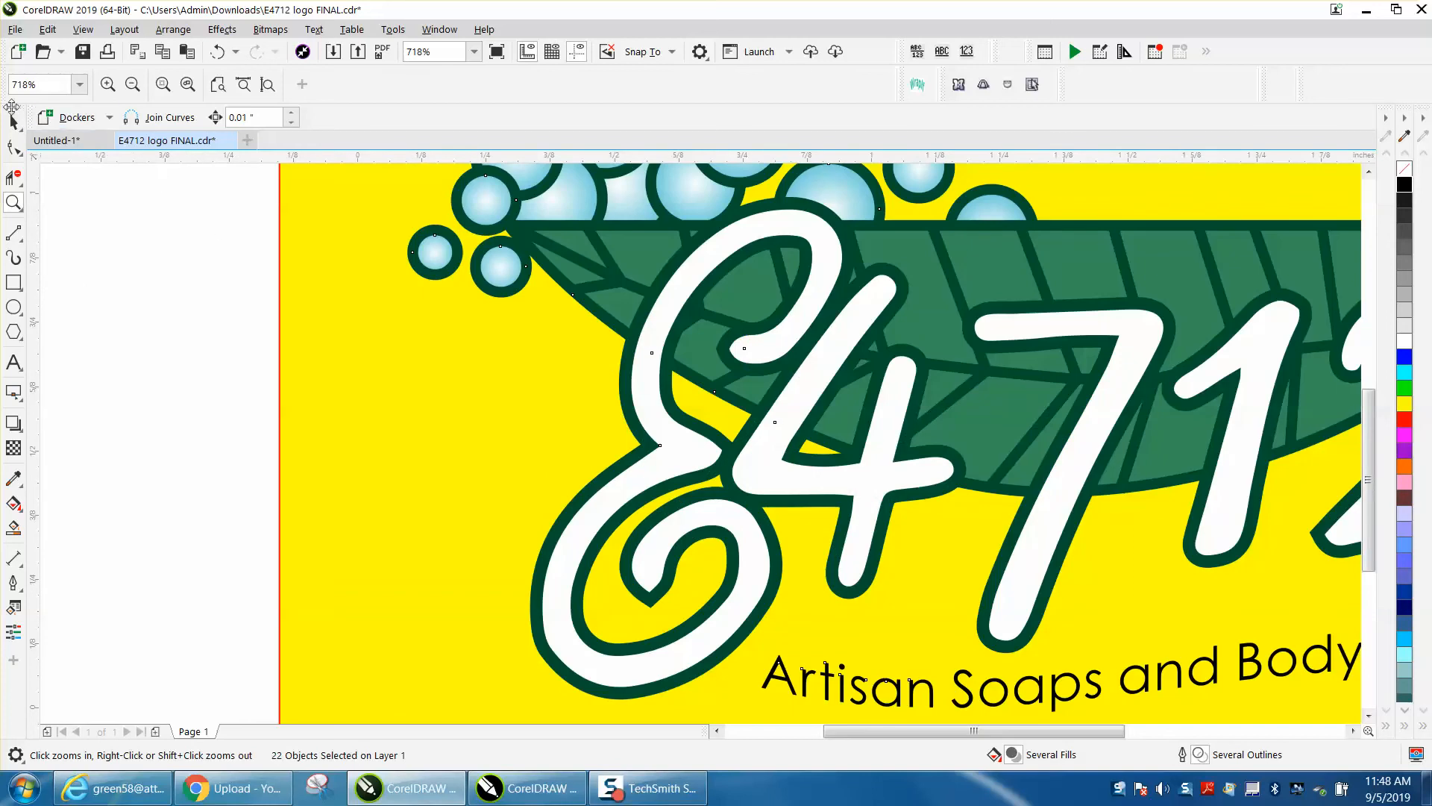
click(9, 127)
drag(191, 278, 596, 279)
scroll(512, 285, down, 3)
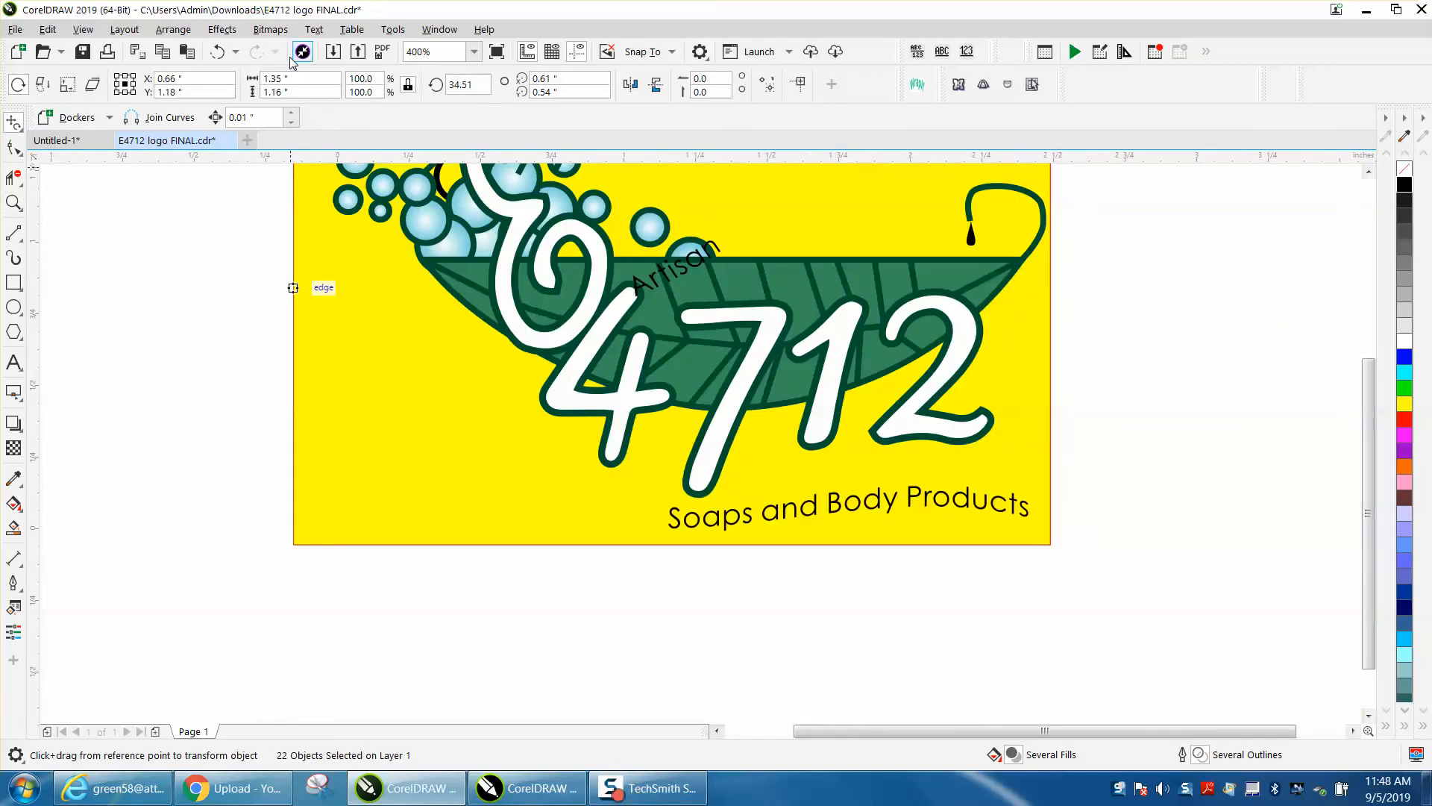
click(216, 51)
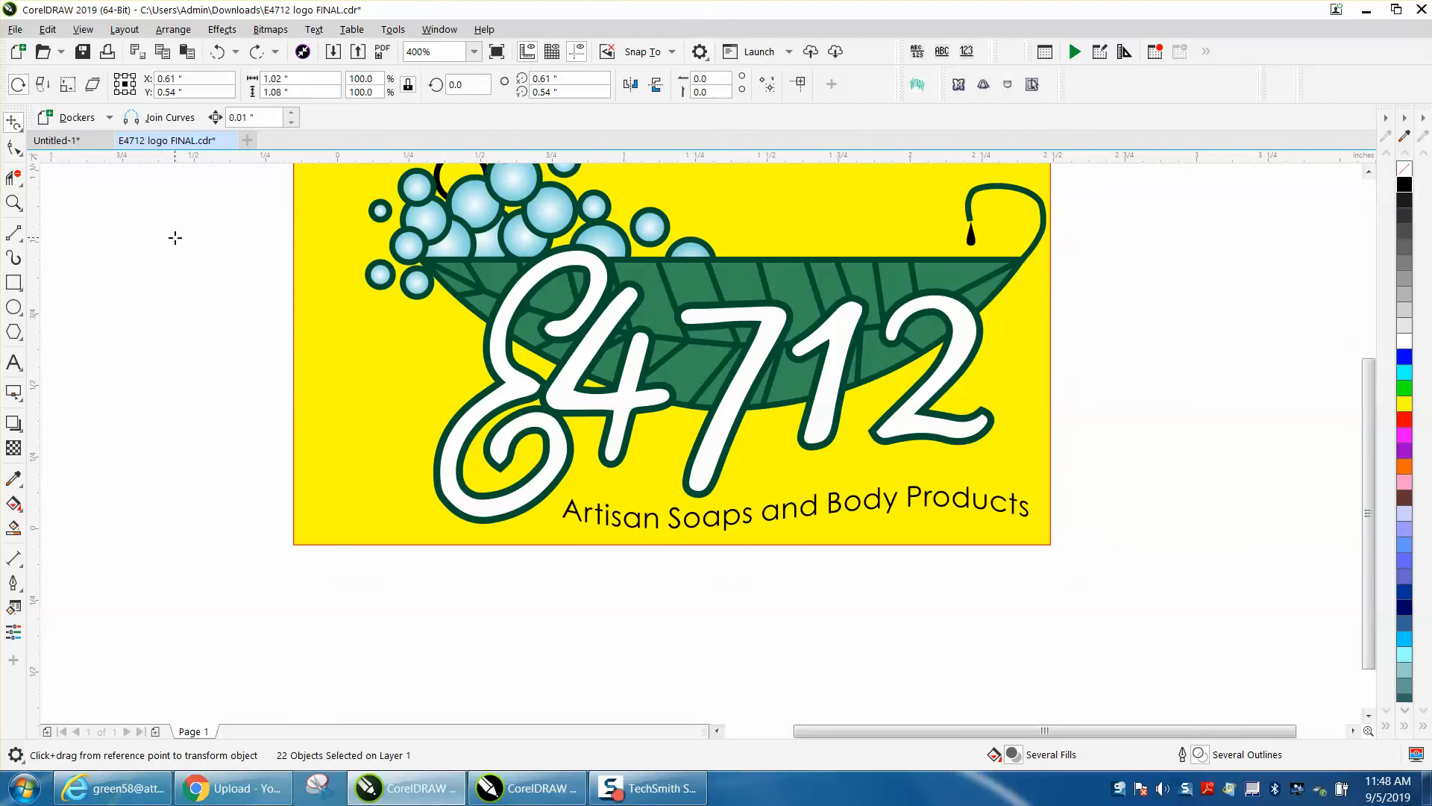
click(14, 123)
click(48, 125)
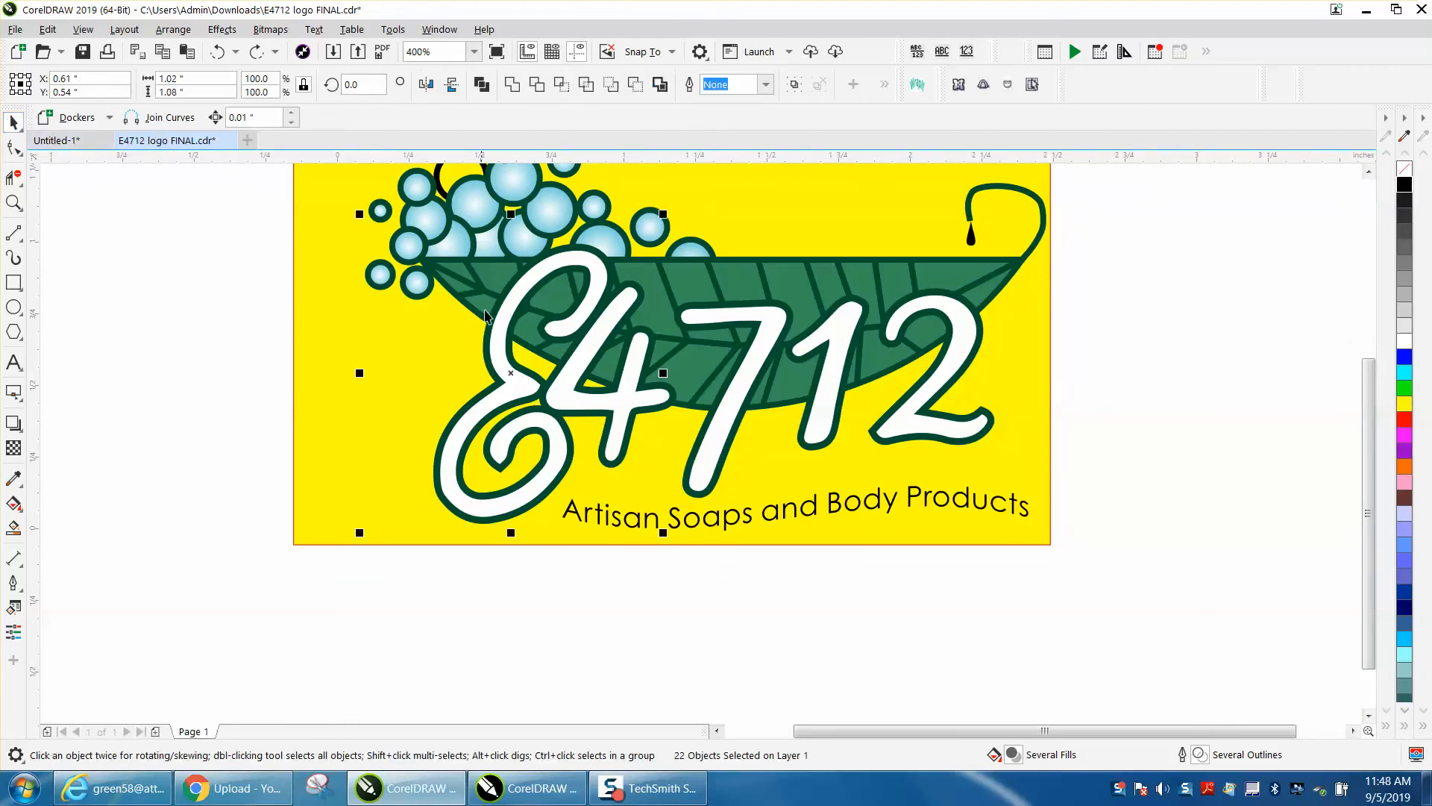
click(264, 311)
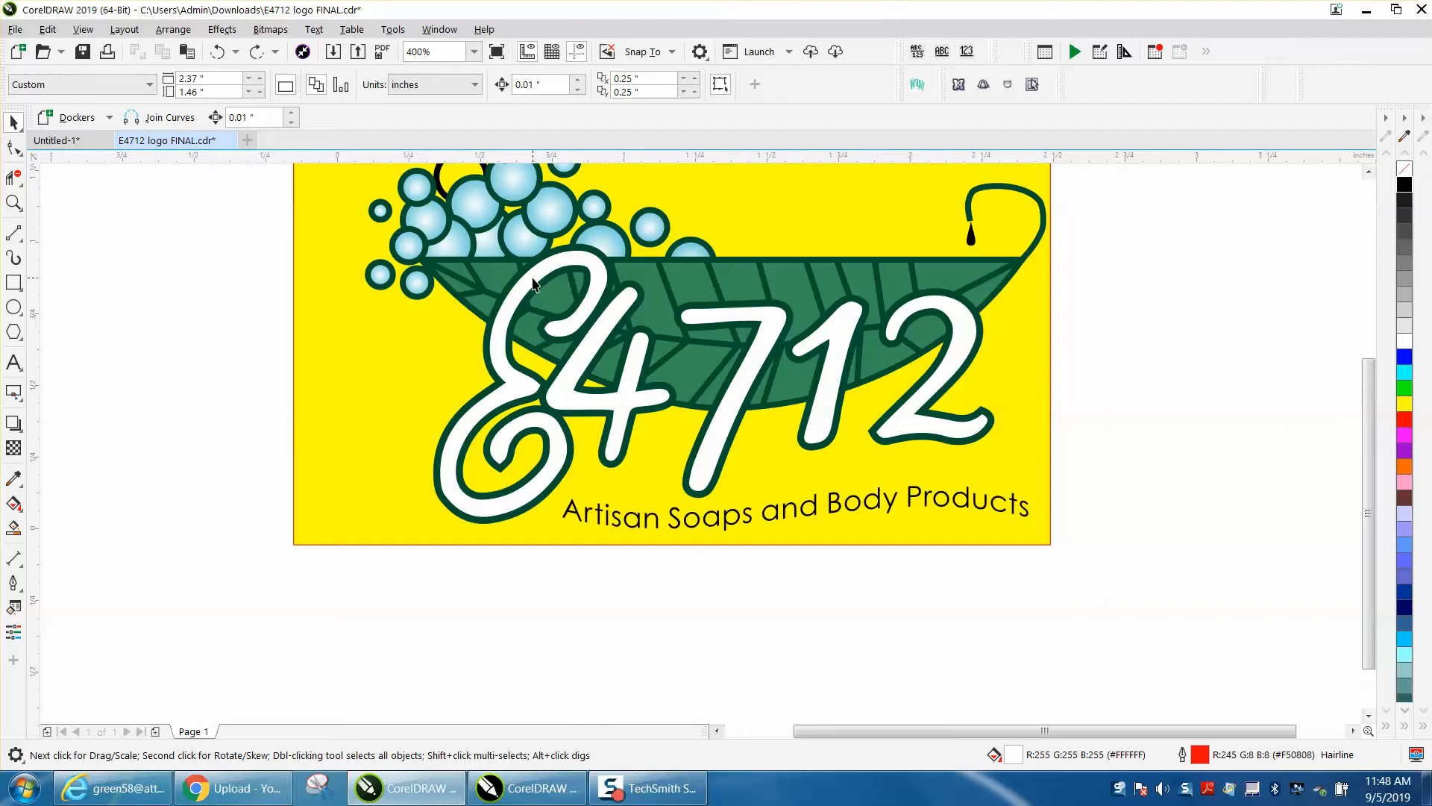
Set the nudge distance to 2 inches, nudge the white E left out of the logo and give it a black hairline outline
drag(549, 85, 476, 87)
text(2)
click(597, 276)
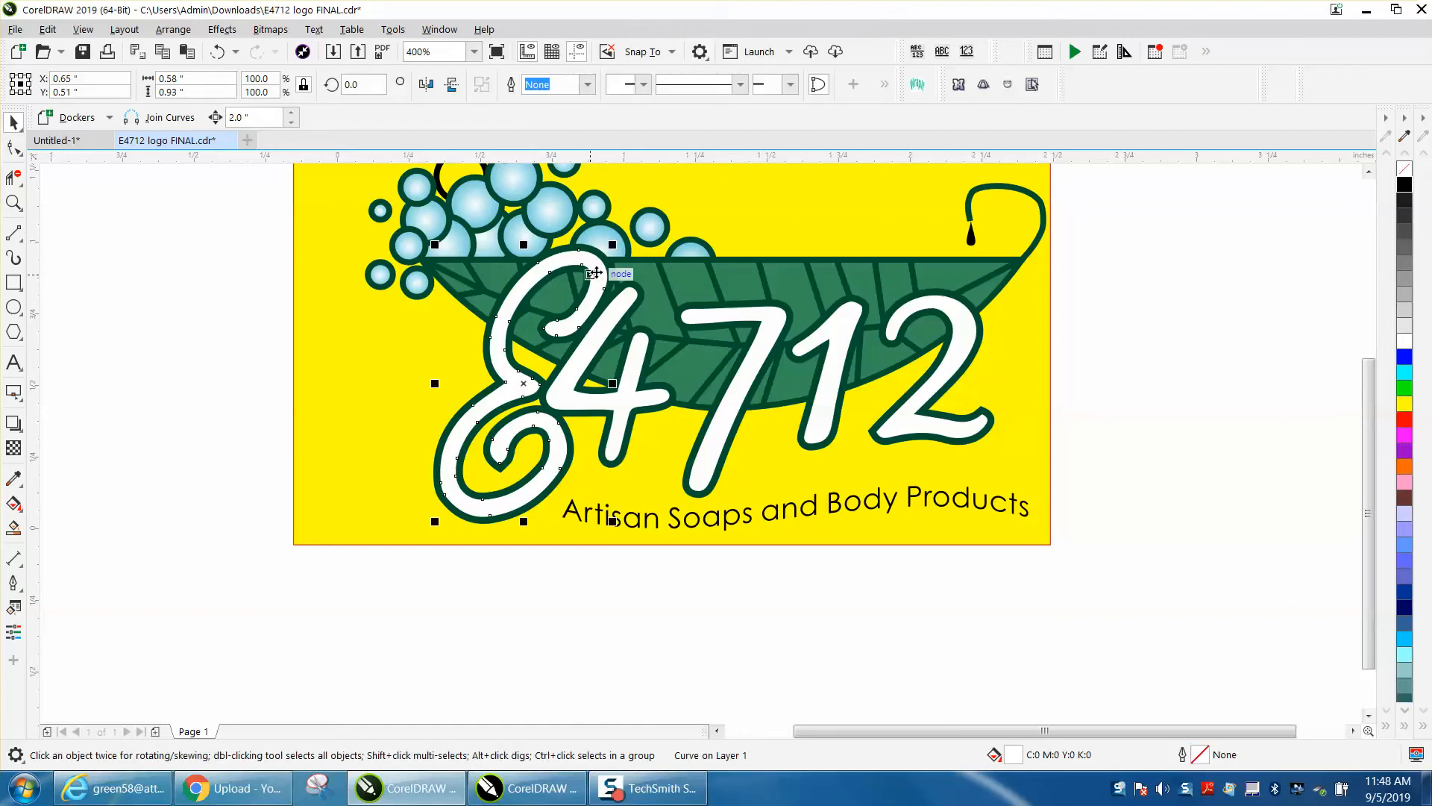
key(Left)
scroll(599, 277, down, 4)
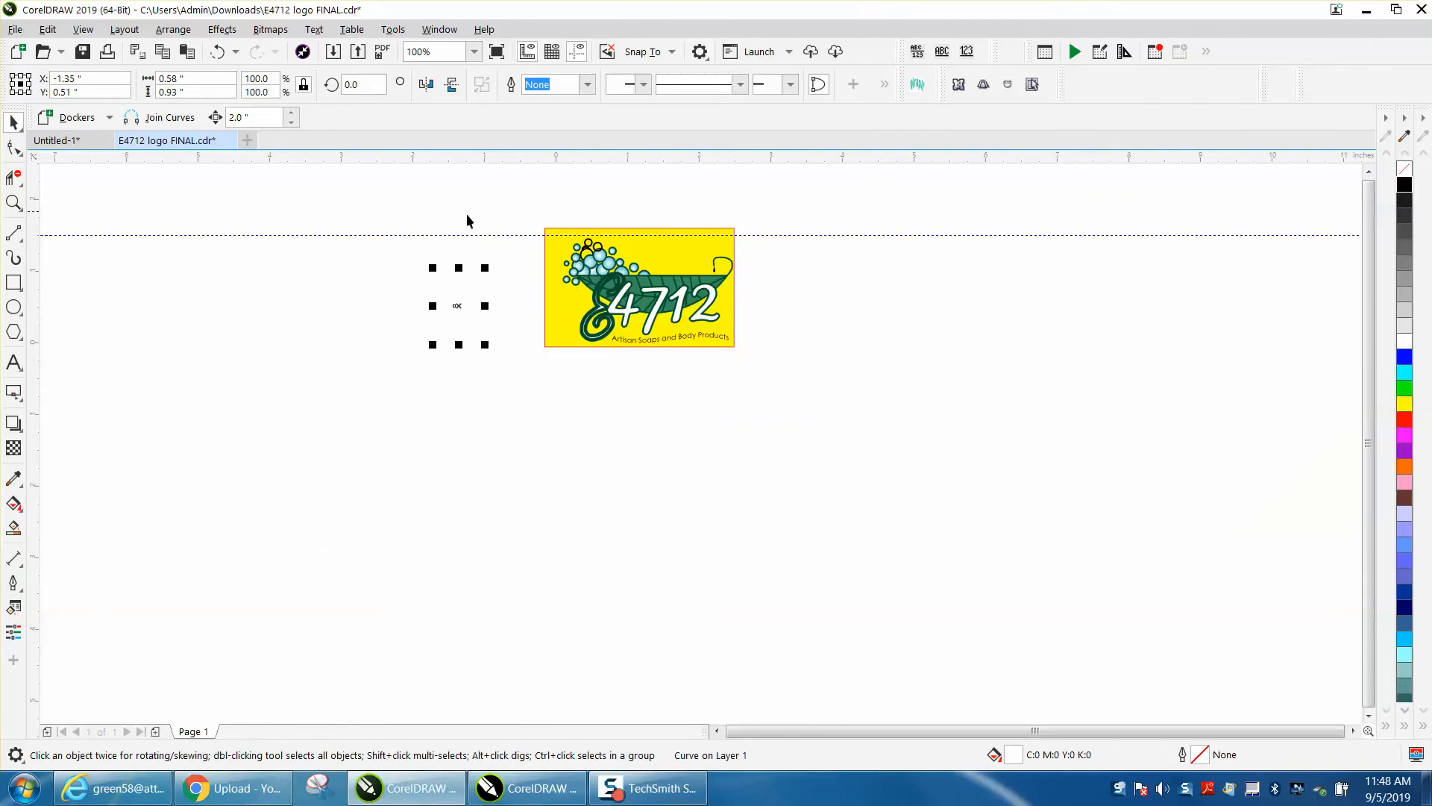
right_click(1403, 190)
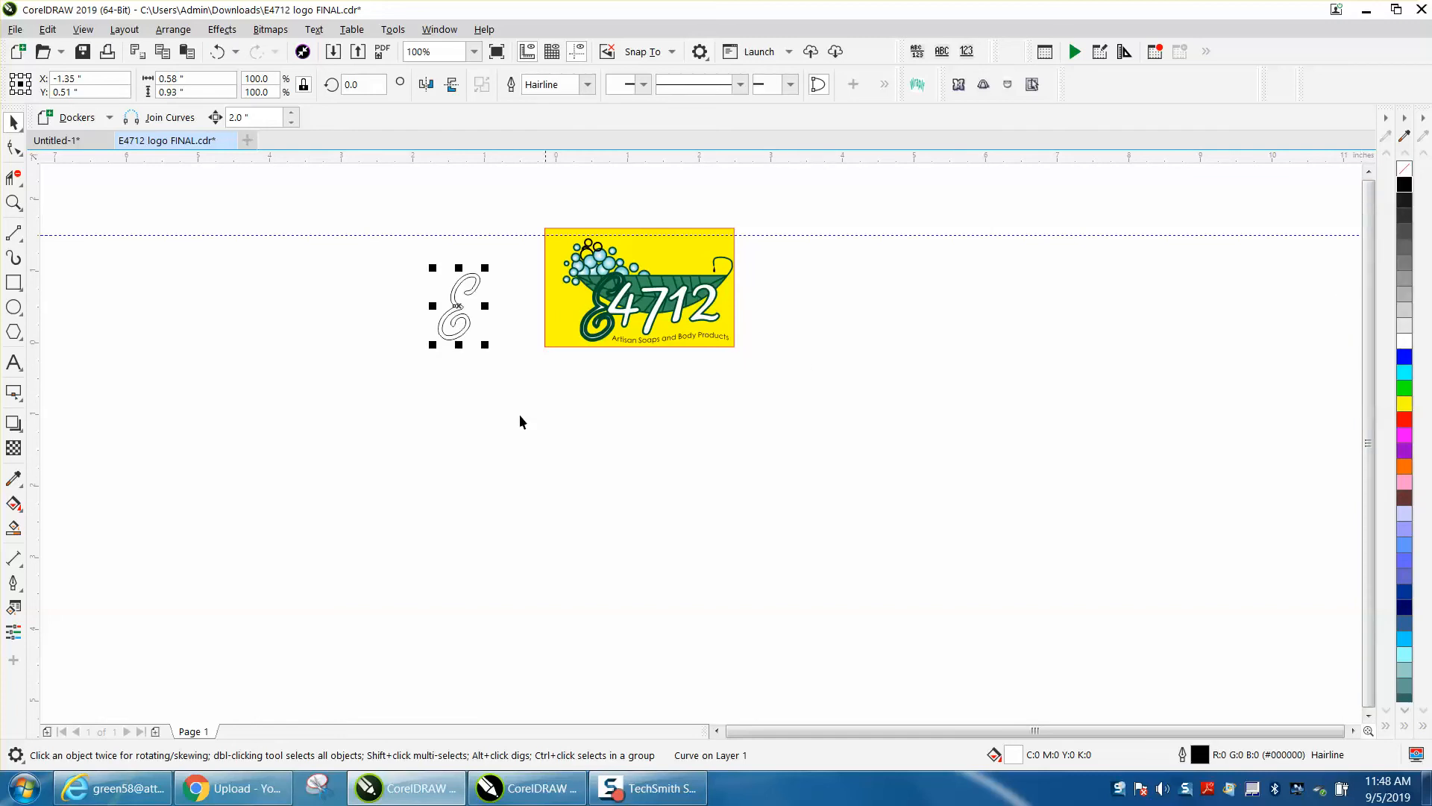
Nudge the E's dark green border and the remaining white E 2 inches down out of the logo
click(13, 202)
drag(429, 235, 783, 393)
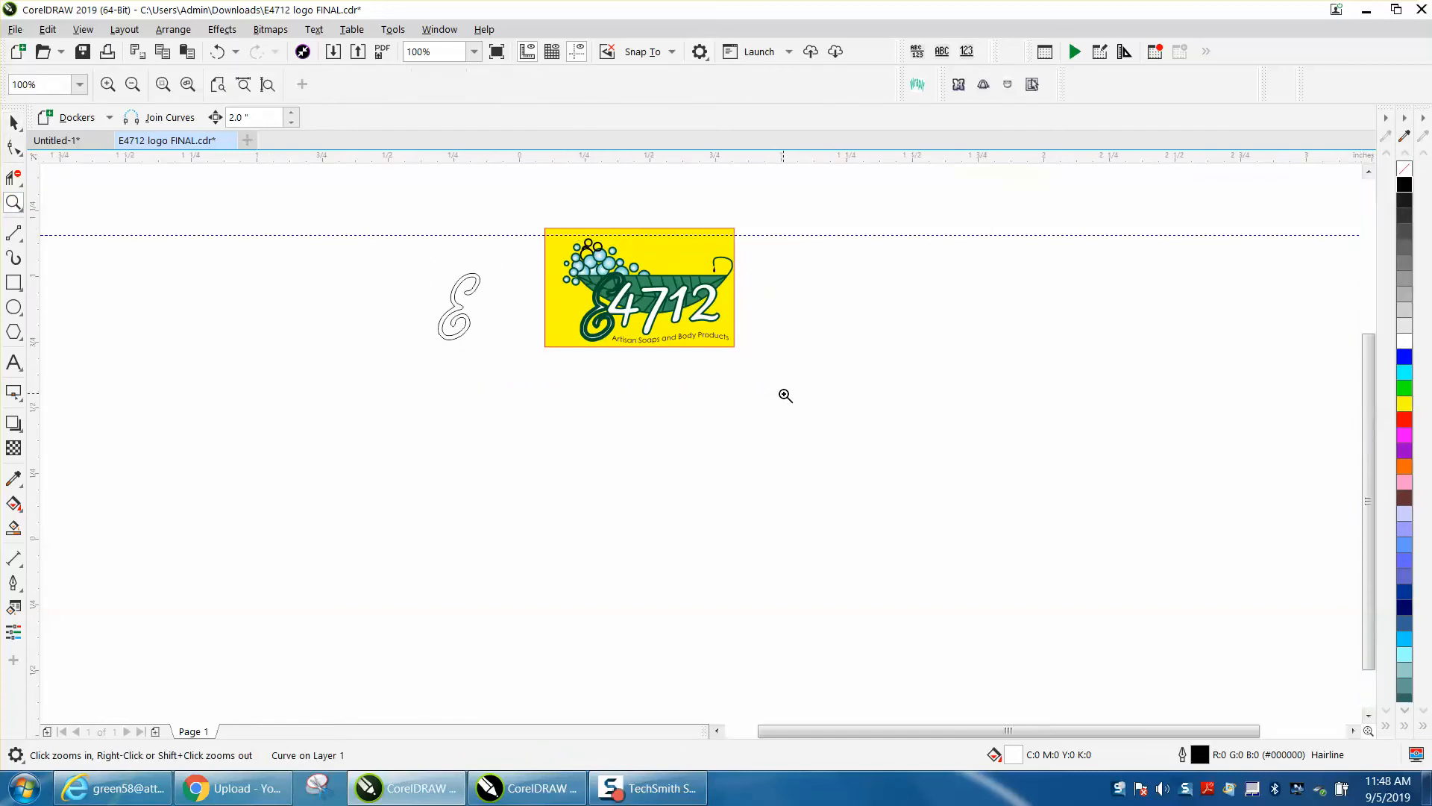
click(13, 122)
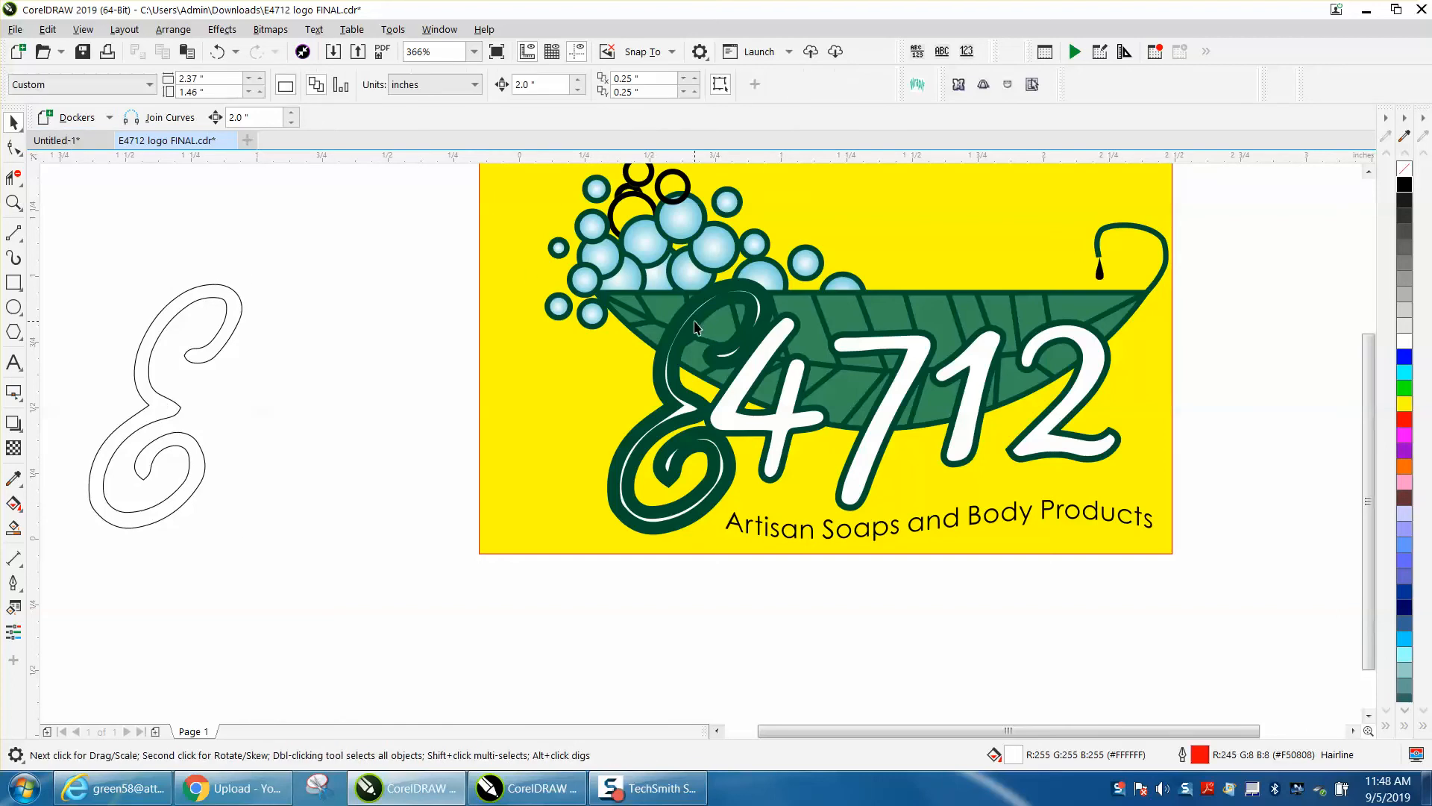
click(737, 301)
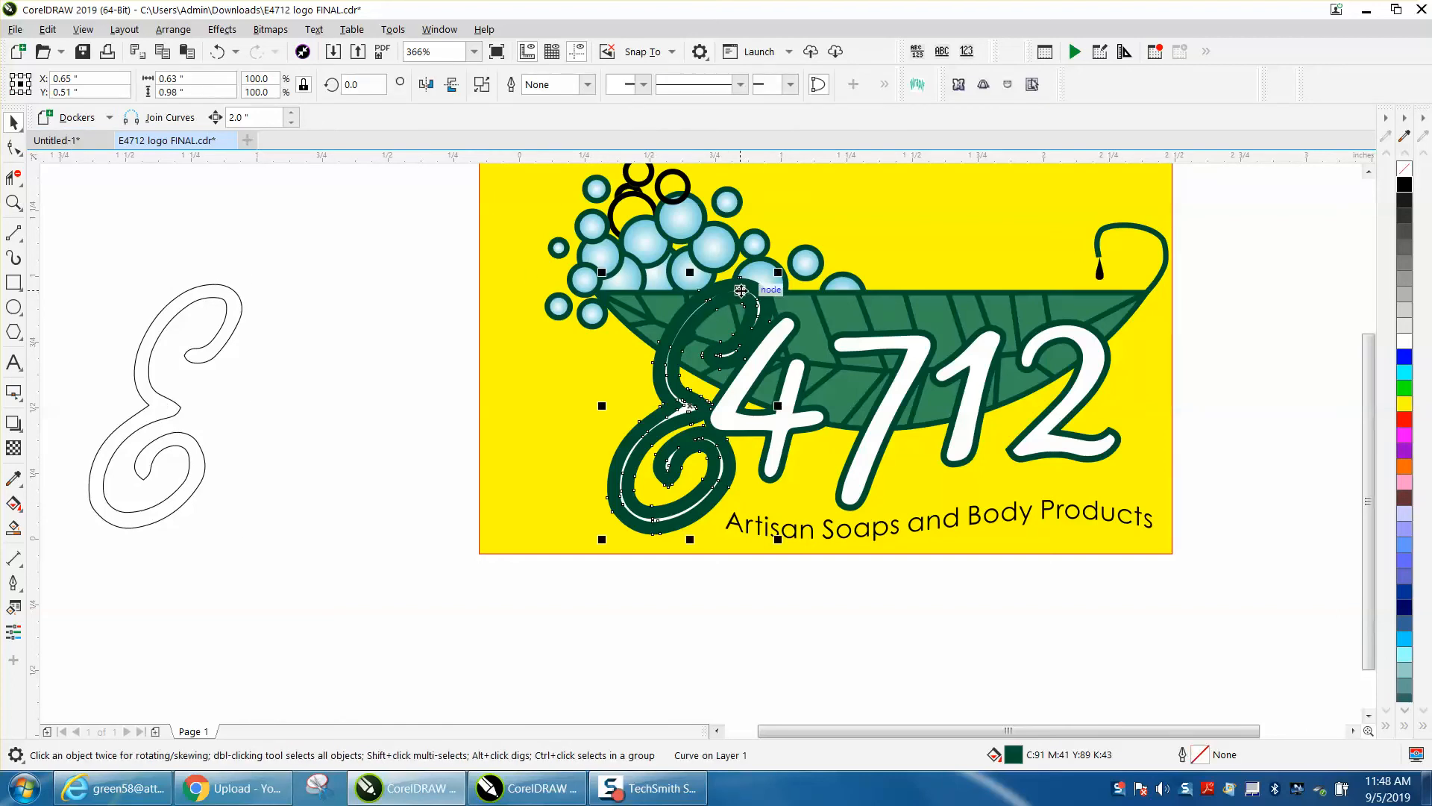
key(Down)
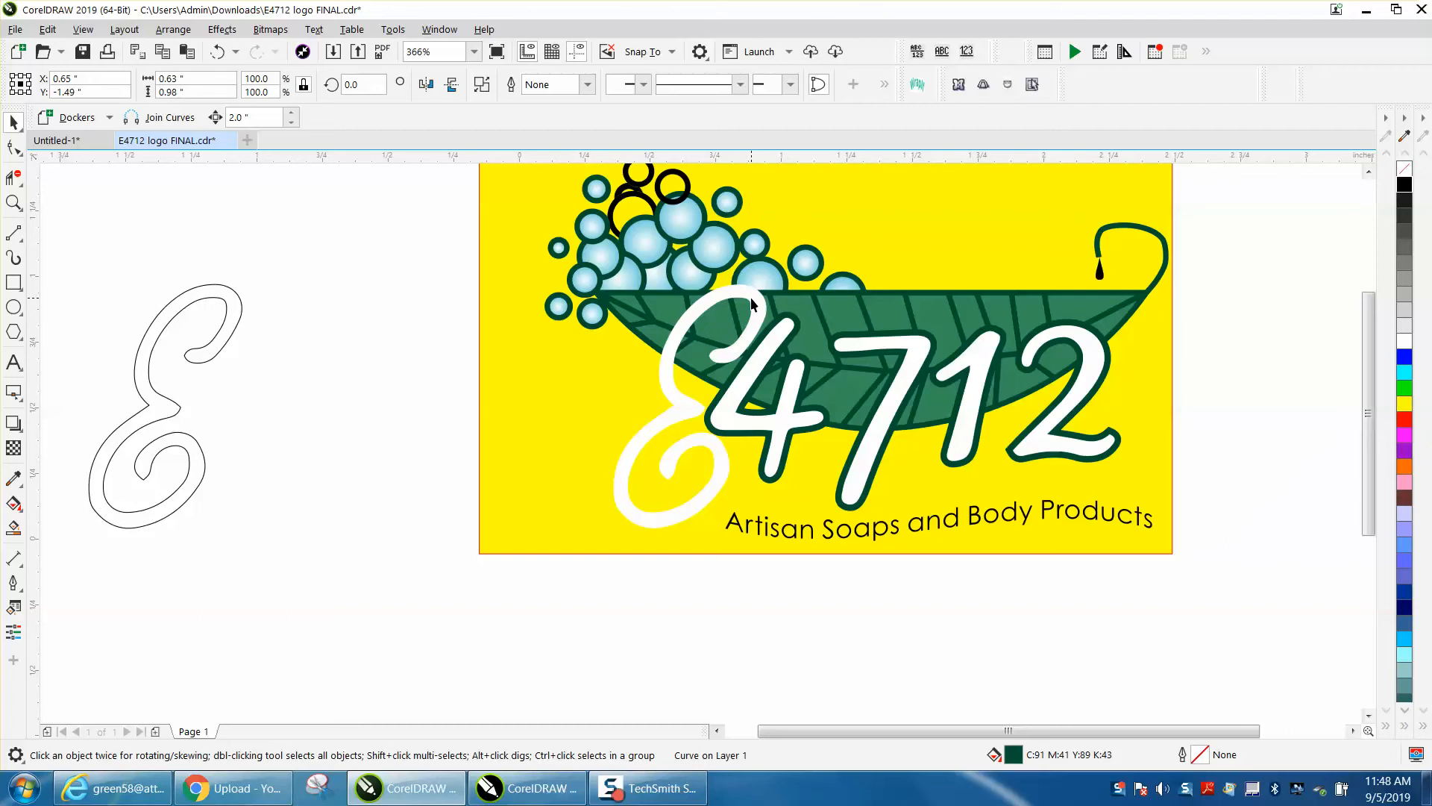
click(752, 304)
click(754, 305)
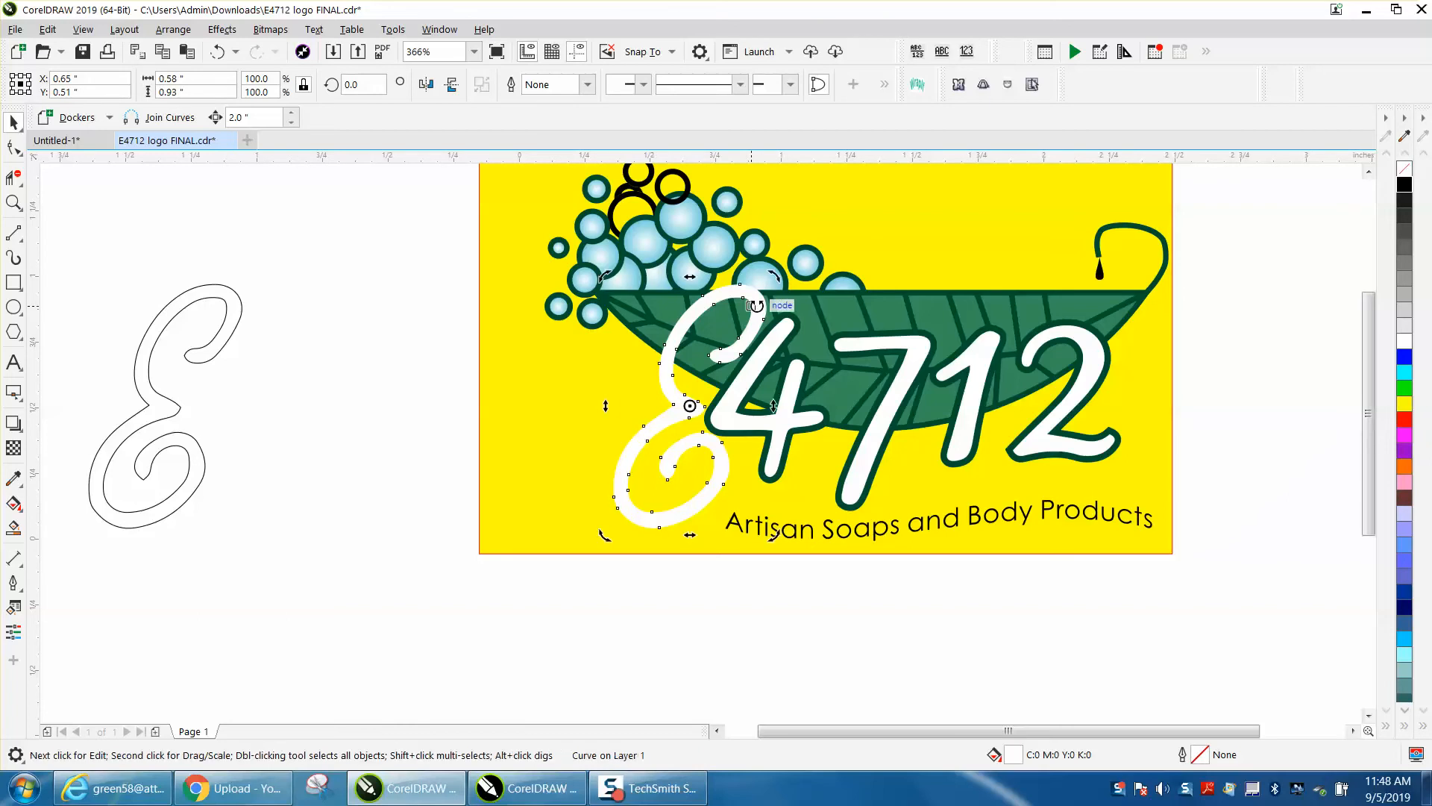
key(Down)
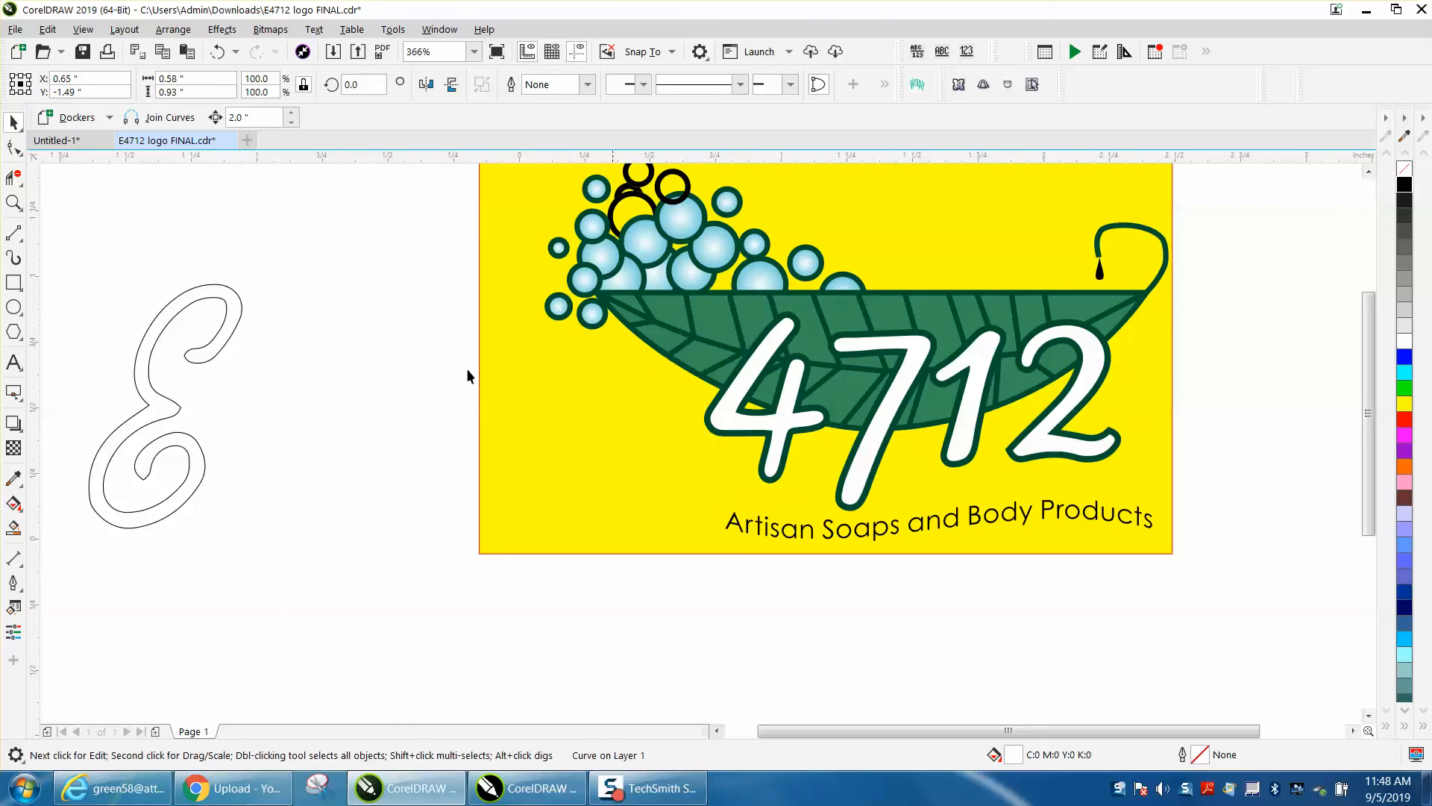
Nudge the hairline-outlined E in 2-inch increments back to its original place in front of the 4712 lettering
click(231, 328)
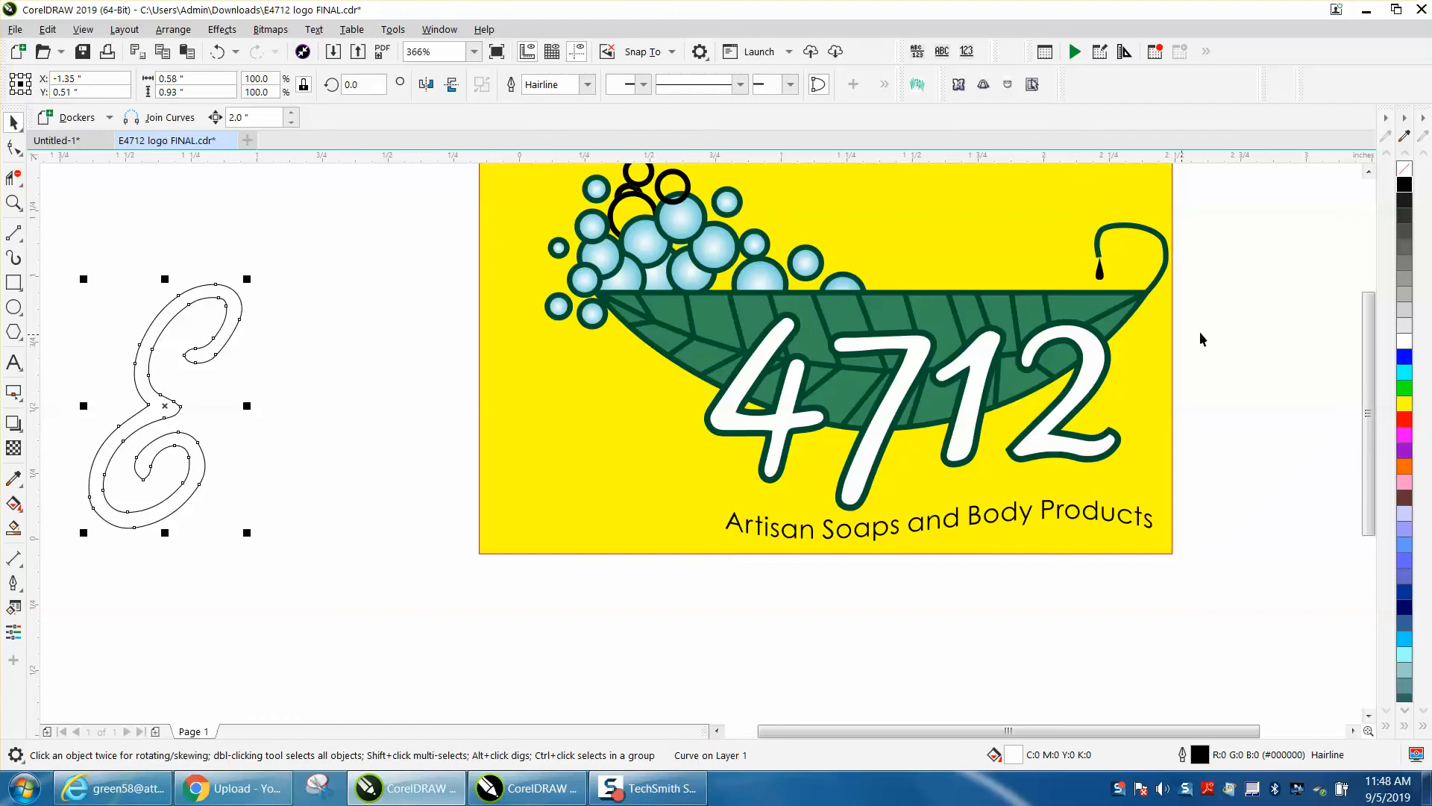
key(Down)
key(Right)
key(Right)
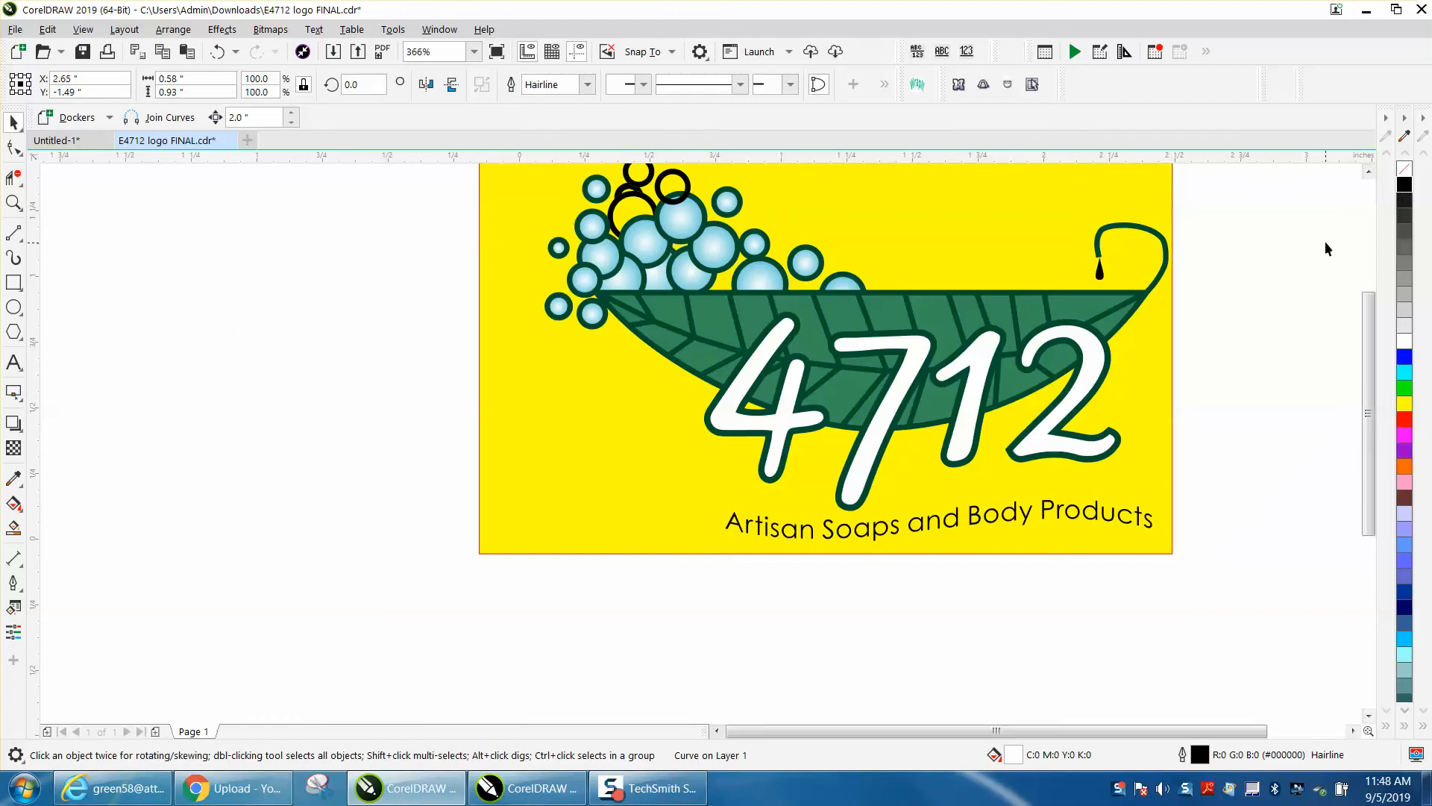
key(Right)
scroll(422, 257, down, 4)
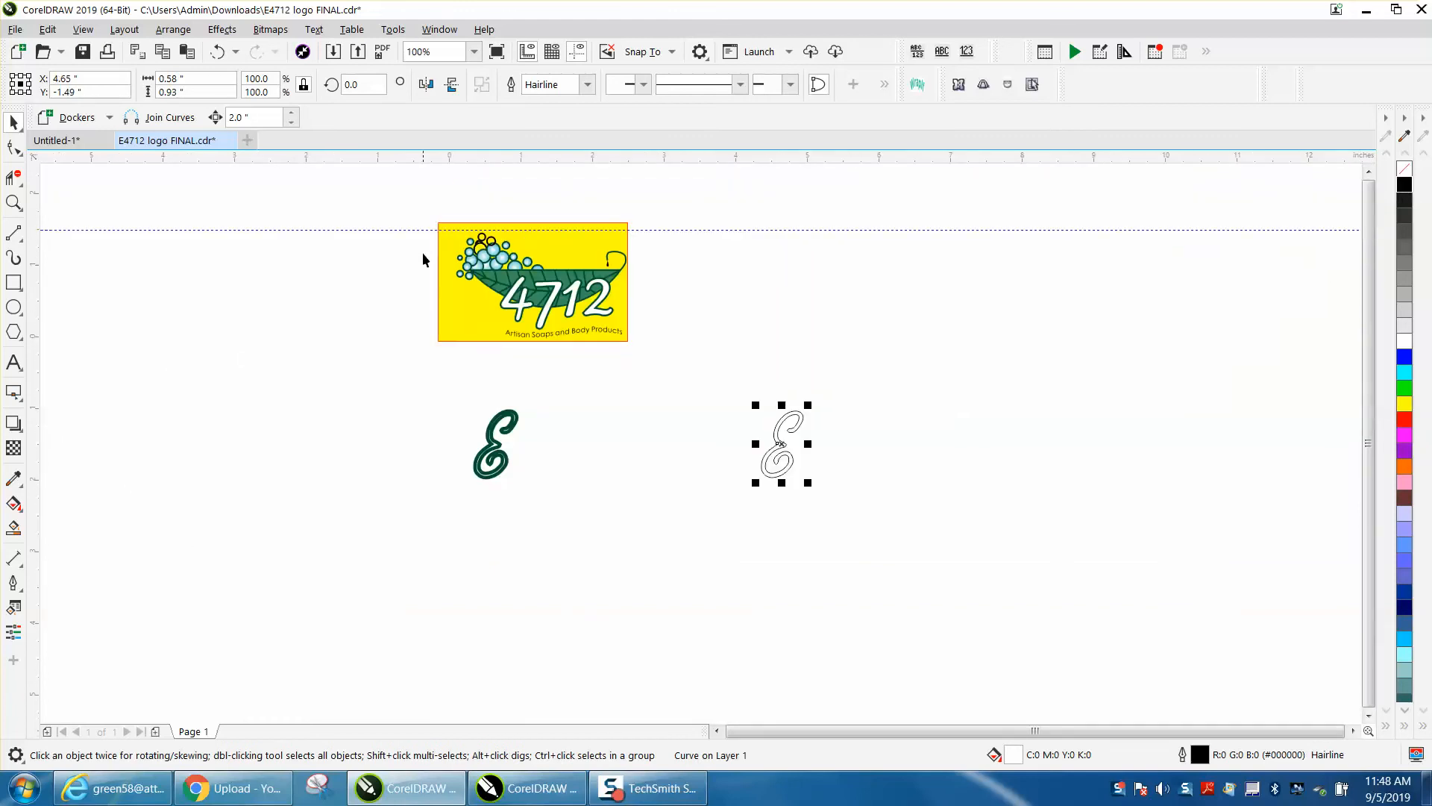
key(Up)
key(Left)
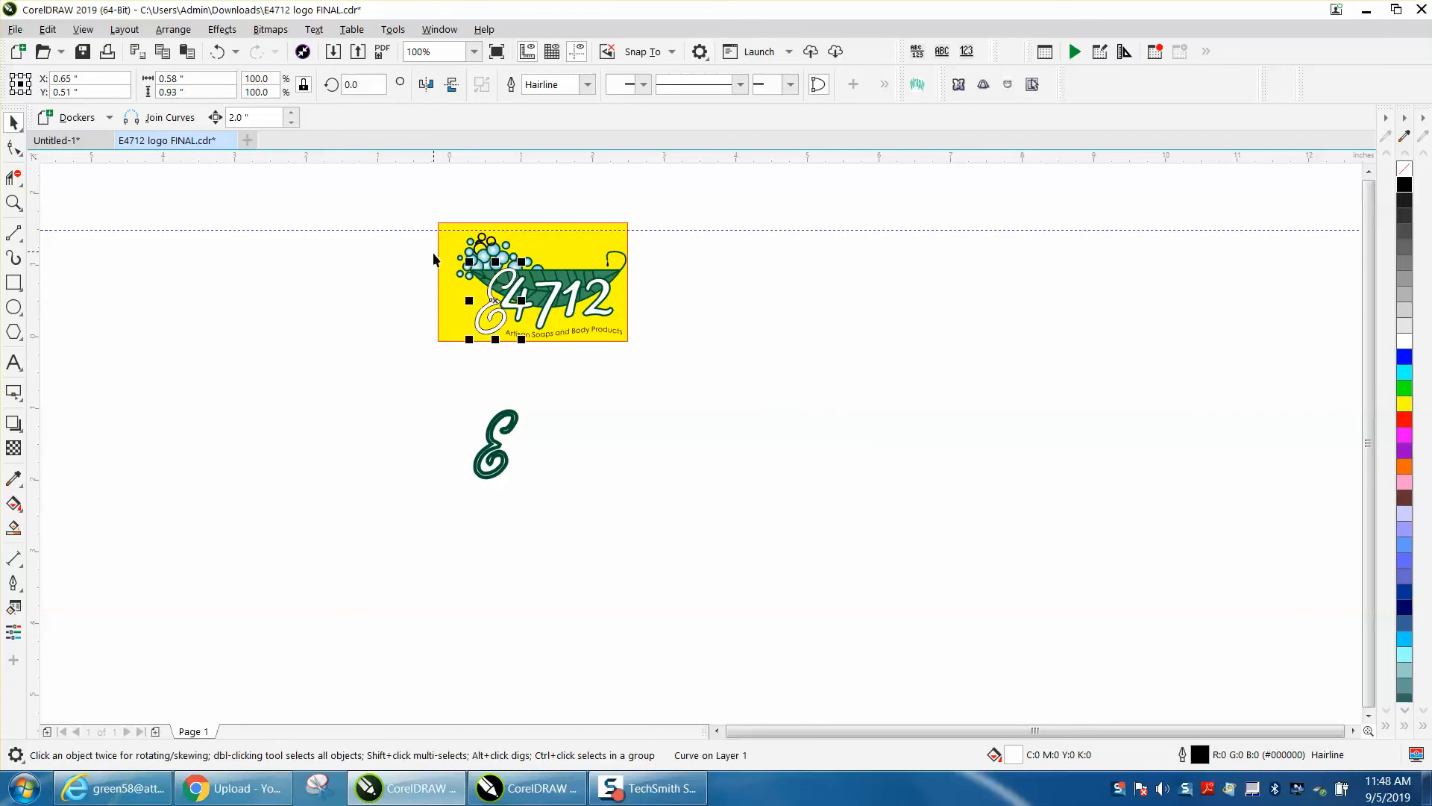
Remove the outline of the E in the logo and replace its white fill with black
click(13, 202)
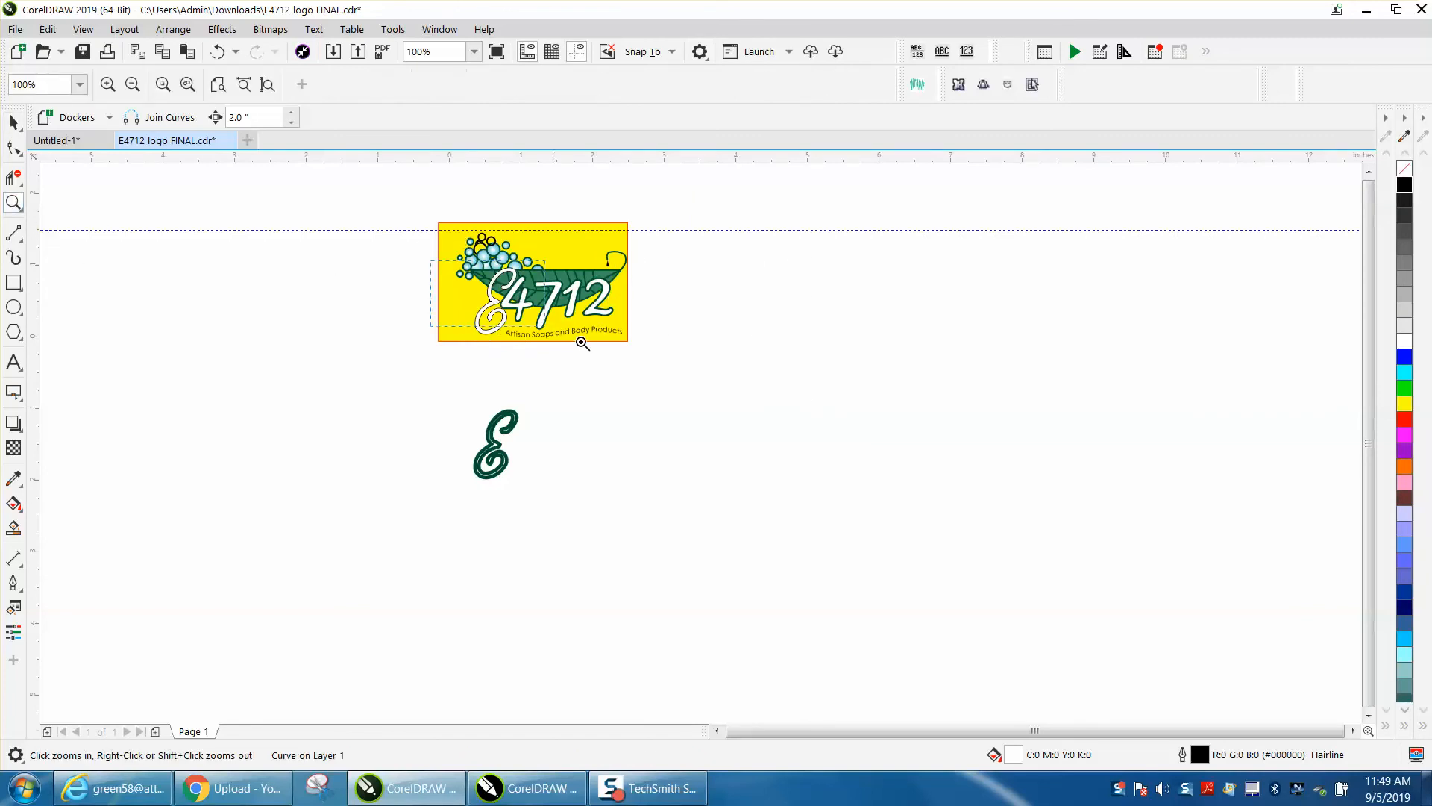
drag(439, 270, 718, 376)
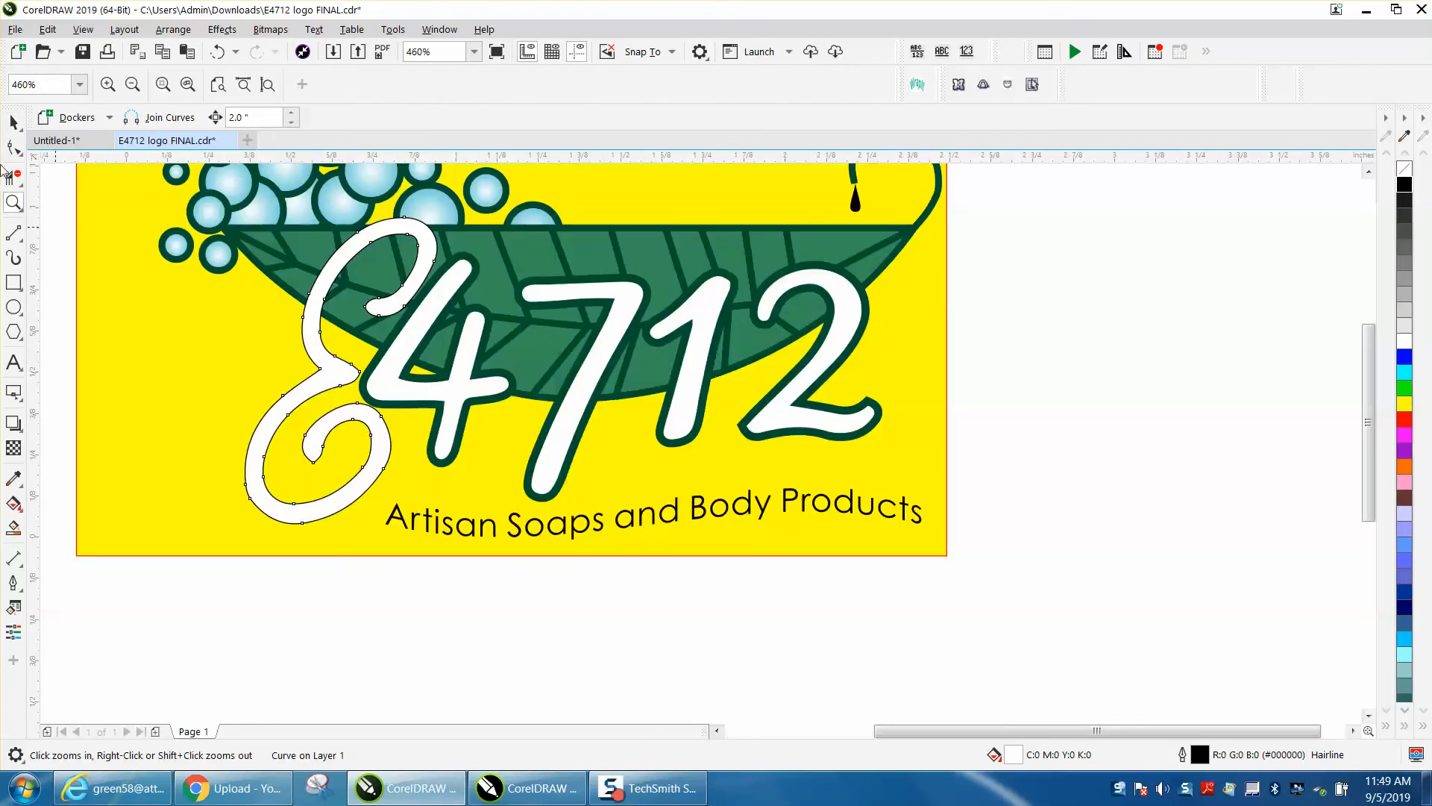
click(13, 122)
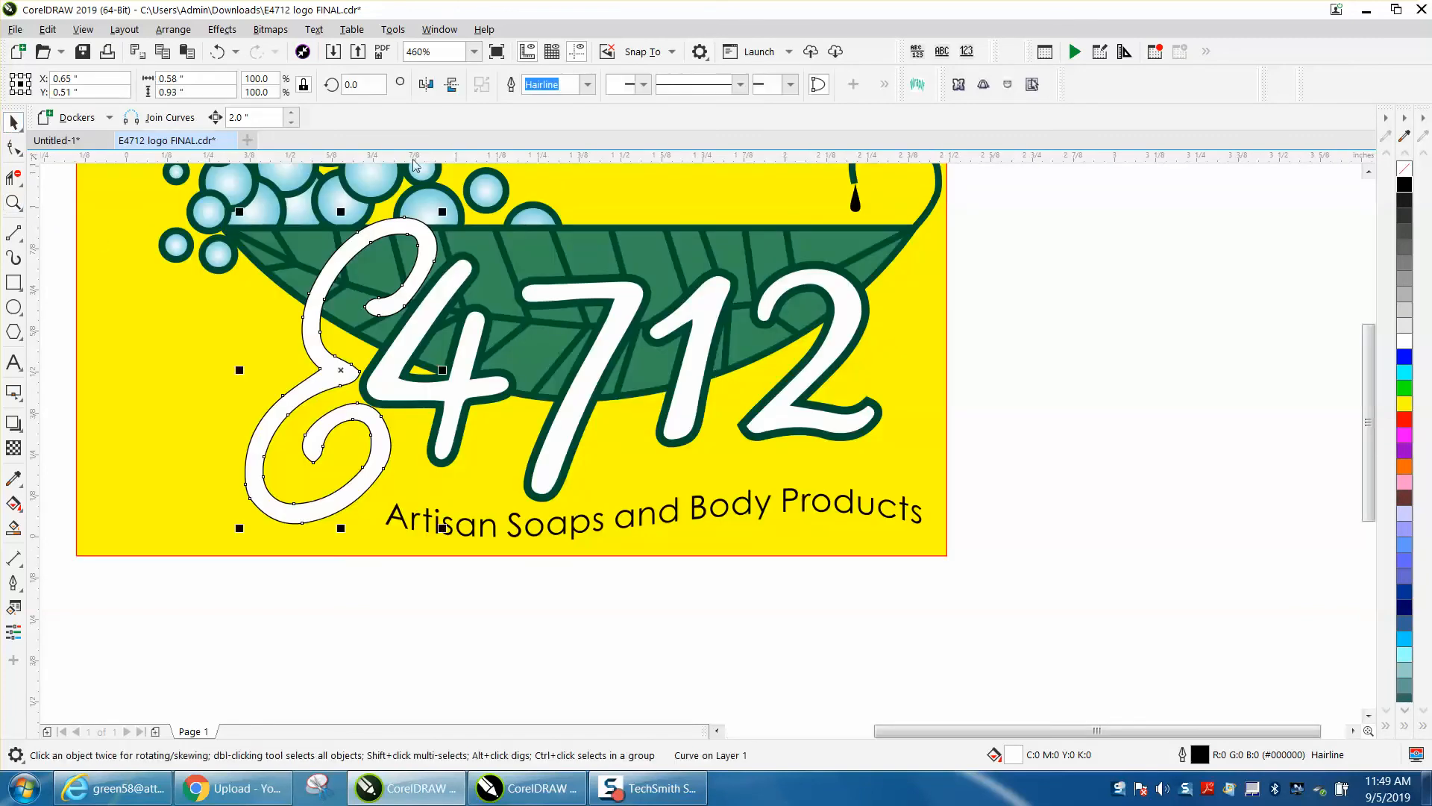
right_click(1404, 170)
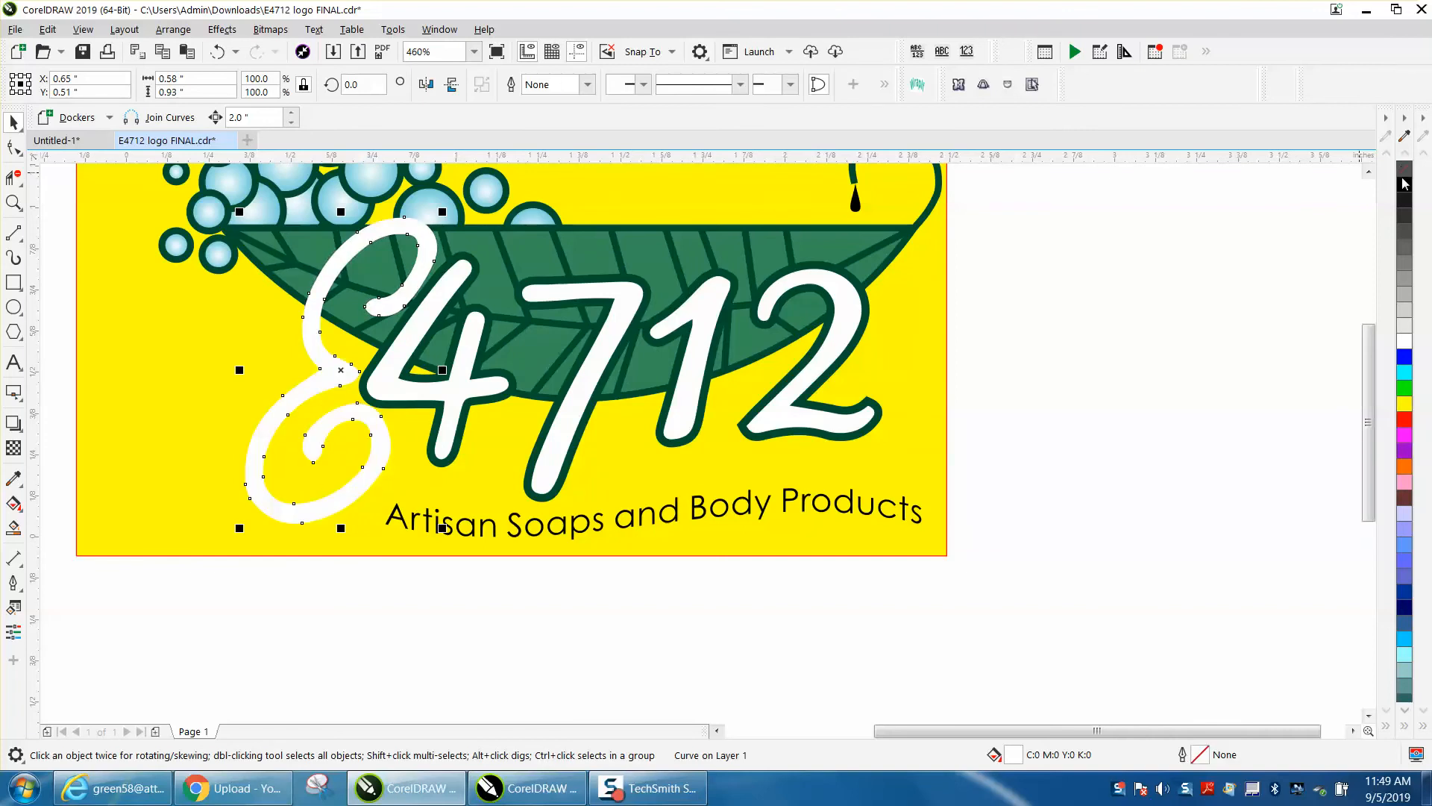
click(1404, 183)
click(1403, 169)
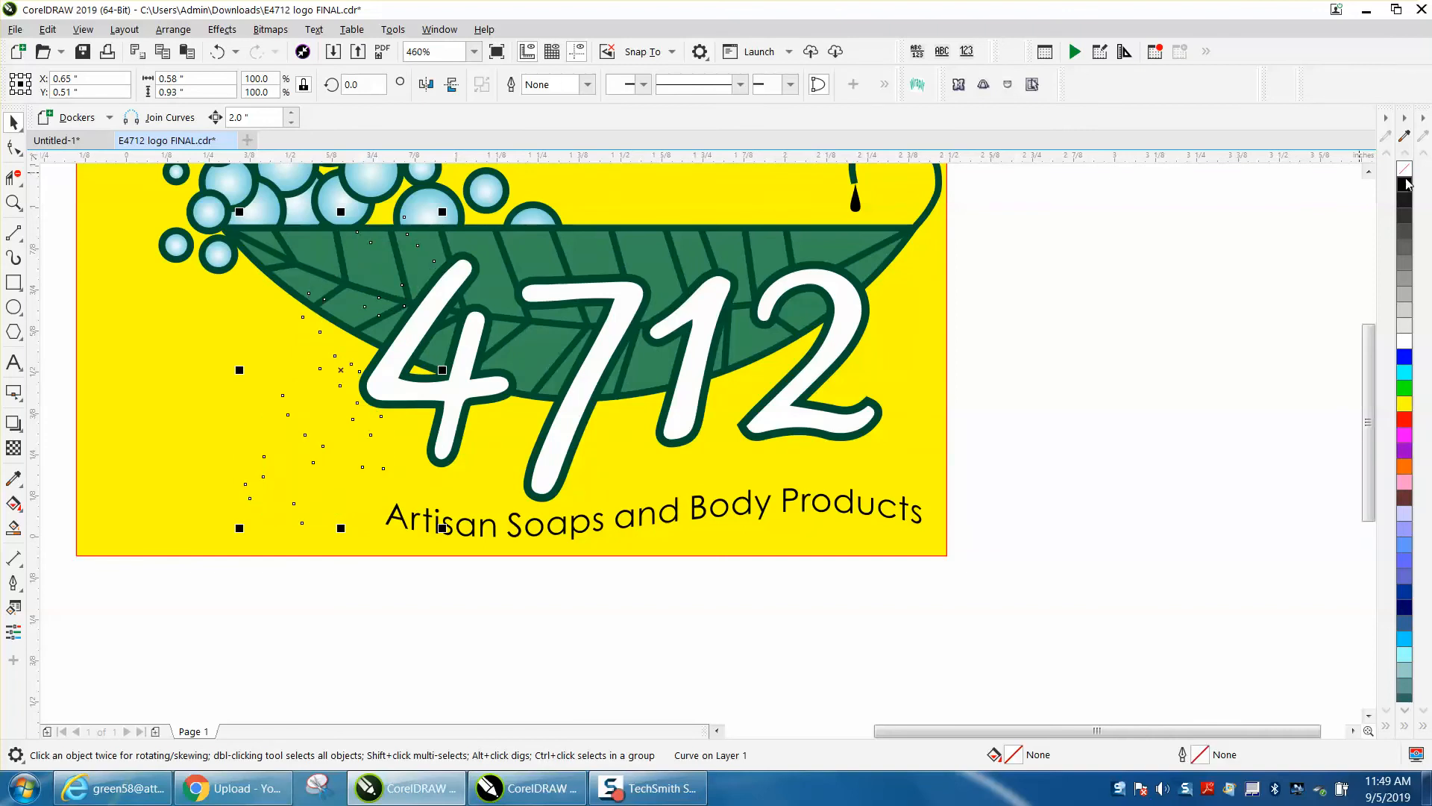
click(1405, 182)
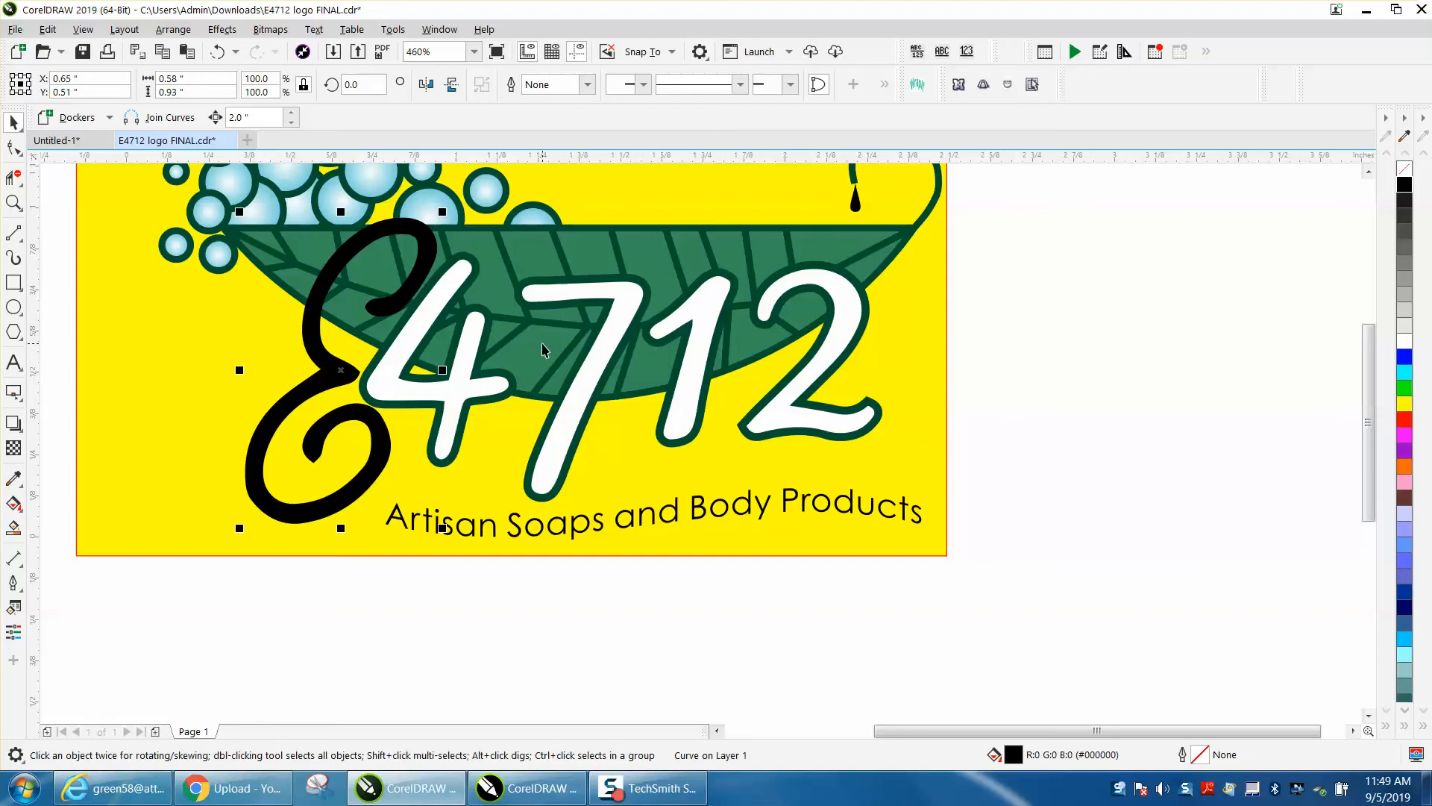
Move the dark green border of the 4 beside the 2 and fill the white 4 with near-black (#1A1A1A)
click(460, 302)
drag(460, 303, 991, 335)
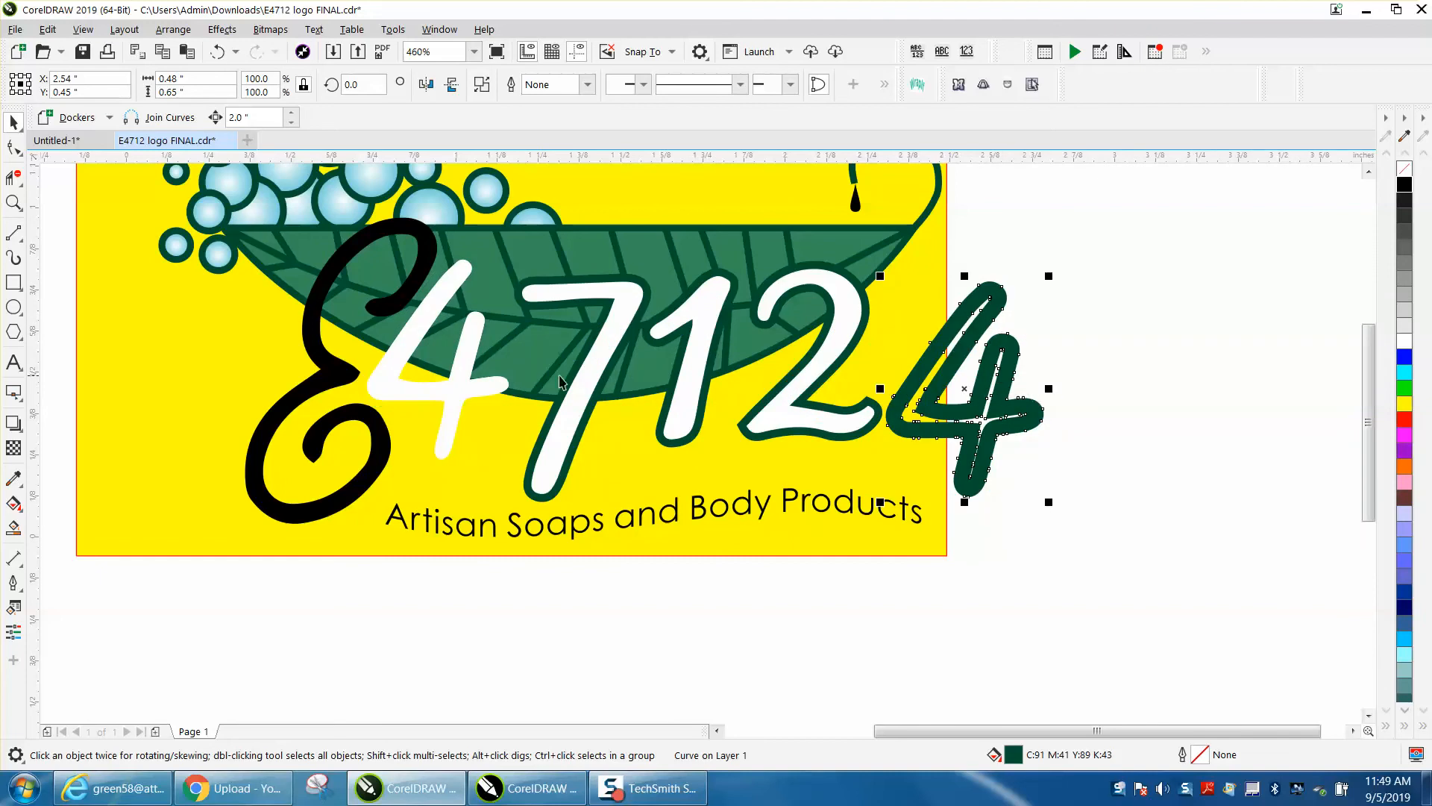
click(464, 363)
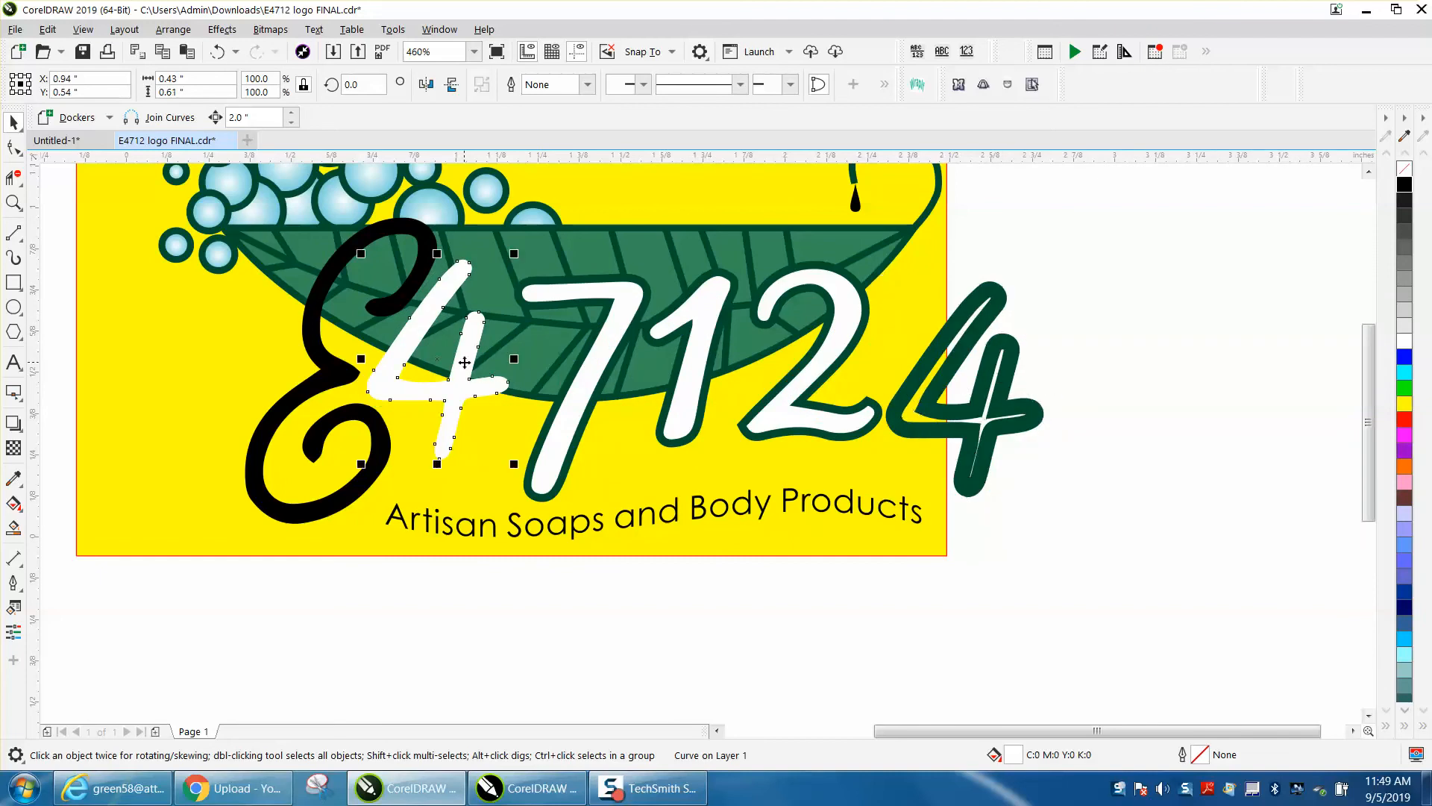
click(1404, 202)
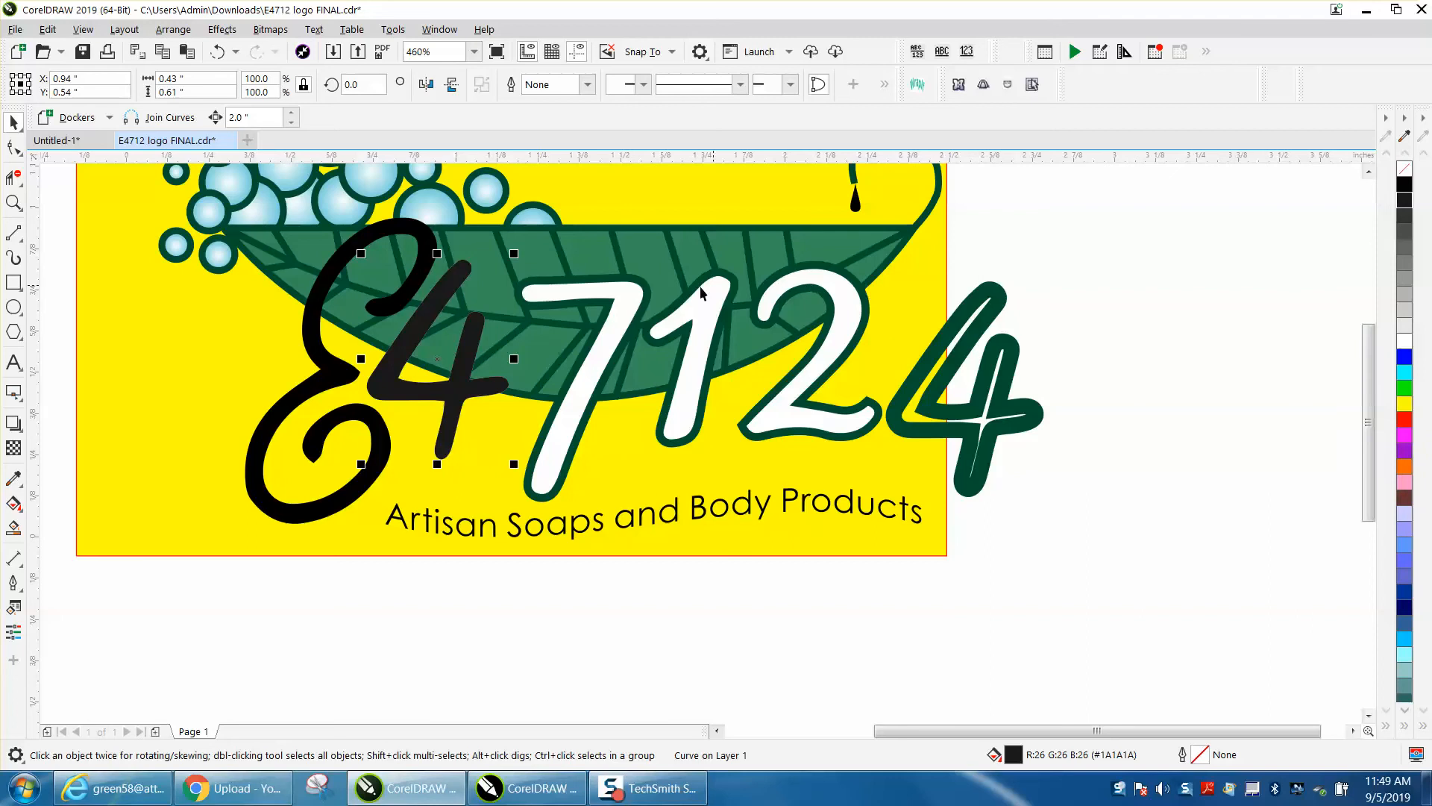
Move the dark green border of the 7 outside the logo's lower right corner and fill the white 7 with black
drag(633, 296, 1211, 300)
drag(625, 301, 1095, 547)
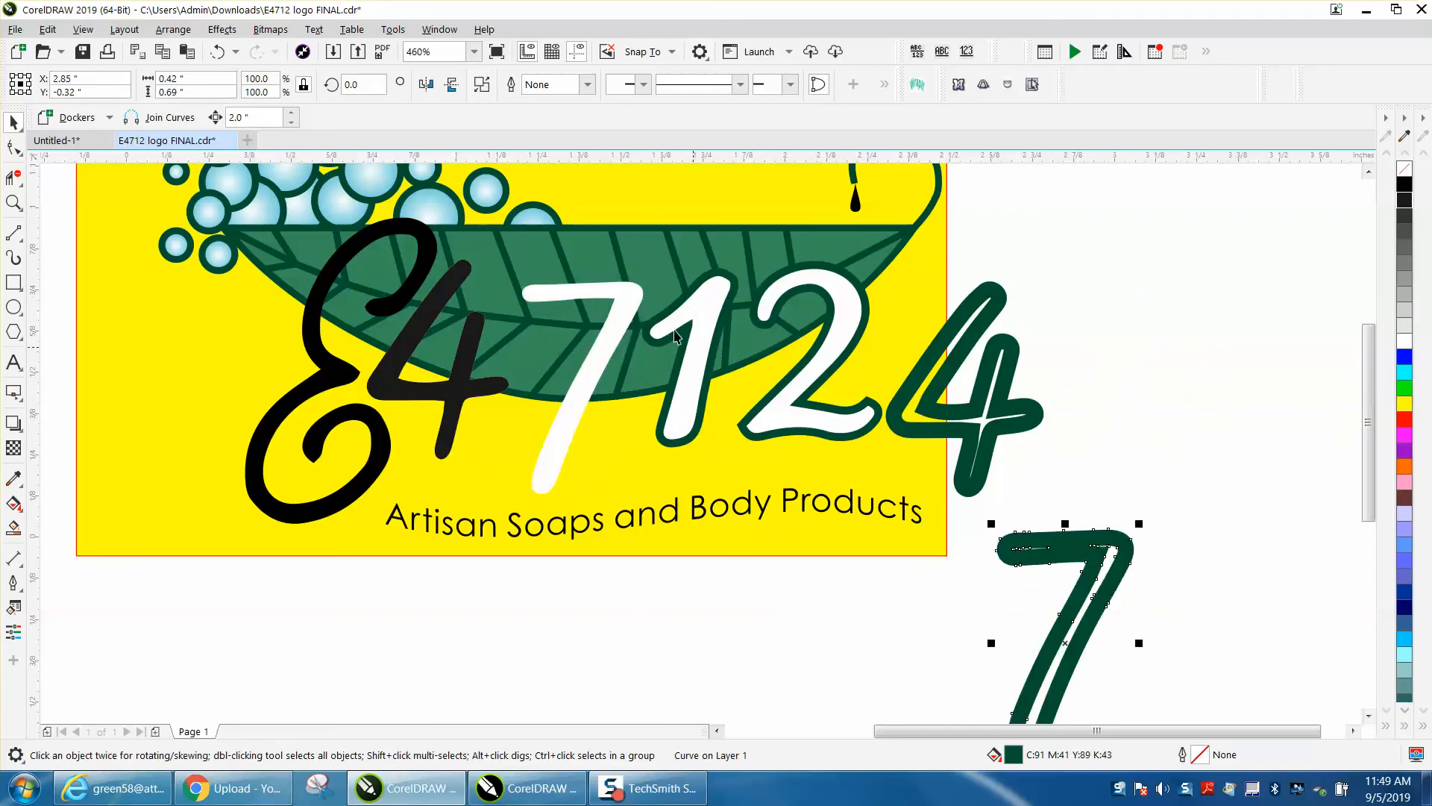
scroll(604, 287, up, 3)
click(626, 291)
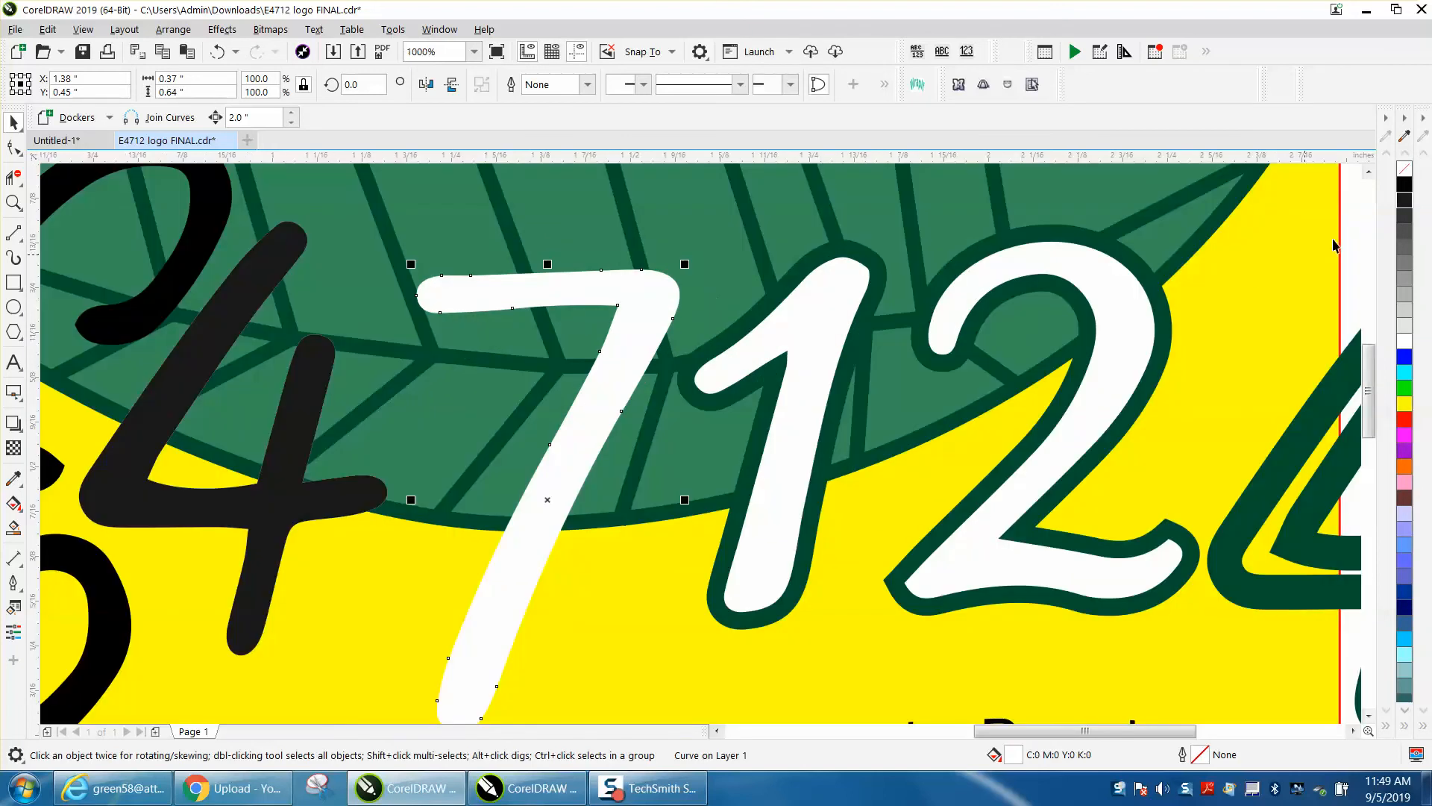
click(1404, 185)
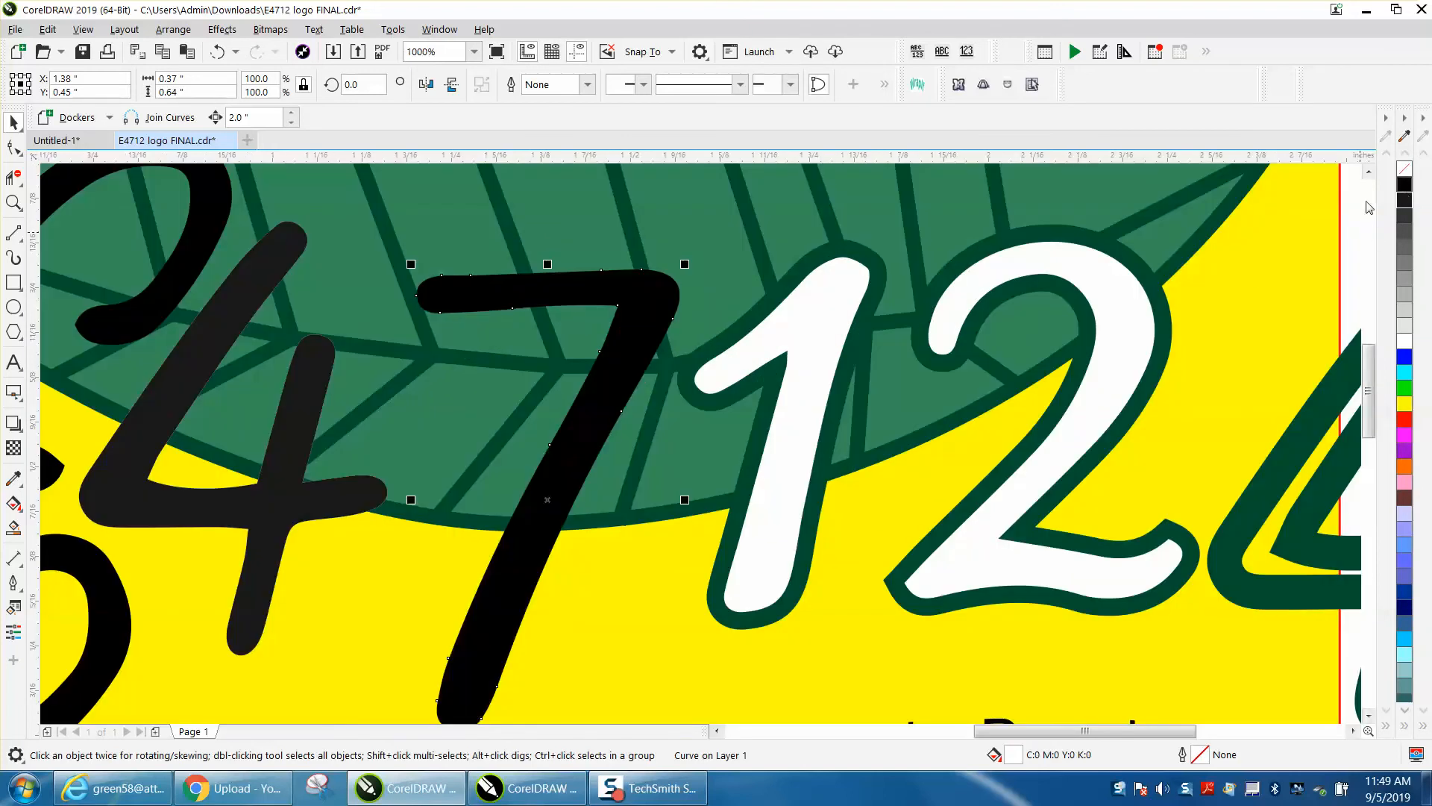
Fill the white 1 with black and remove the dark green fill of the border around it
click(847, 279)
click(1405, 184)
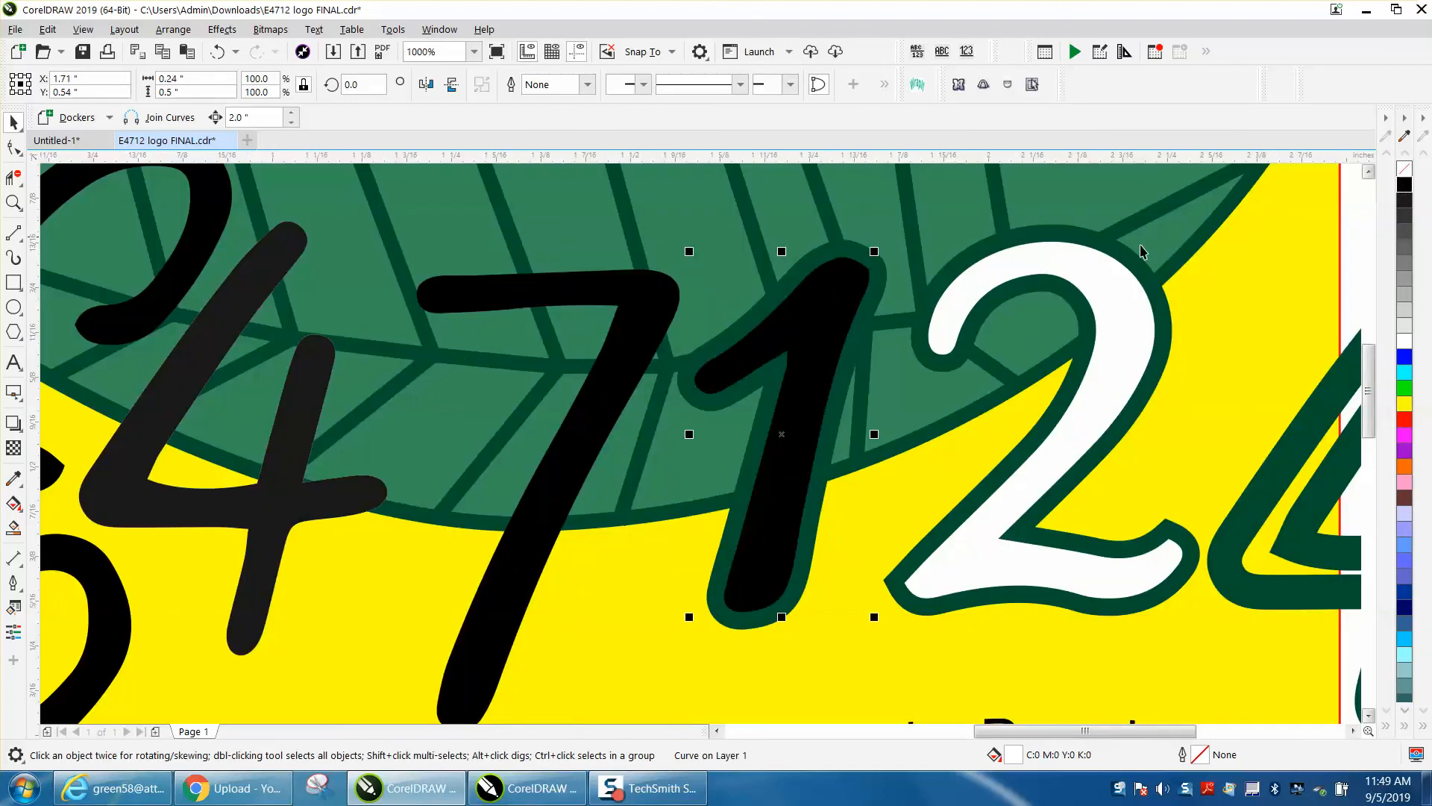
click(880, 274)
right_click(880, 275)
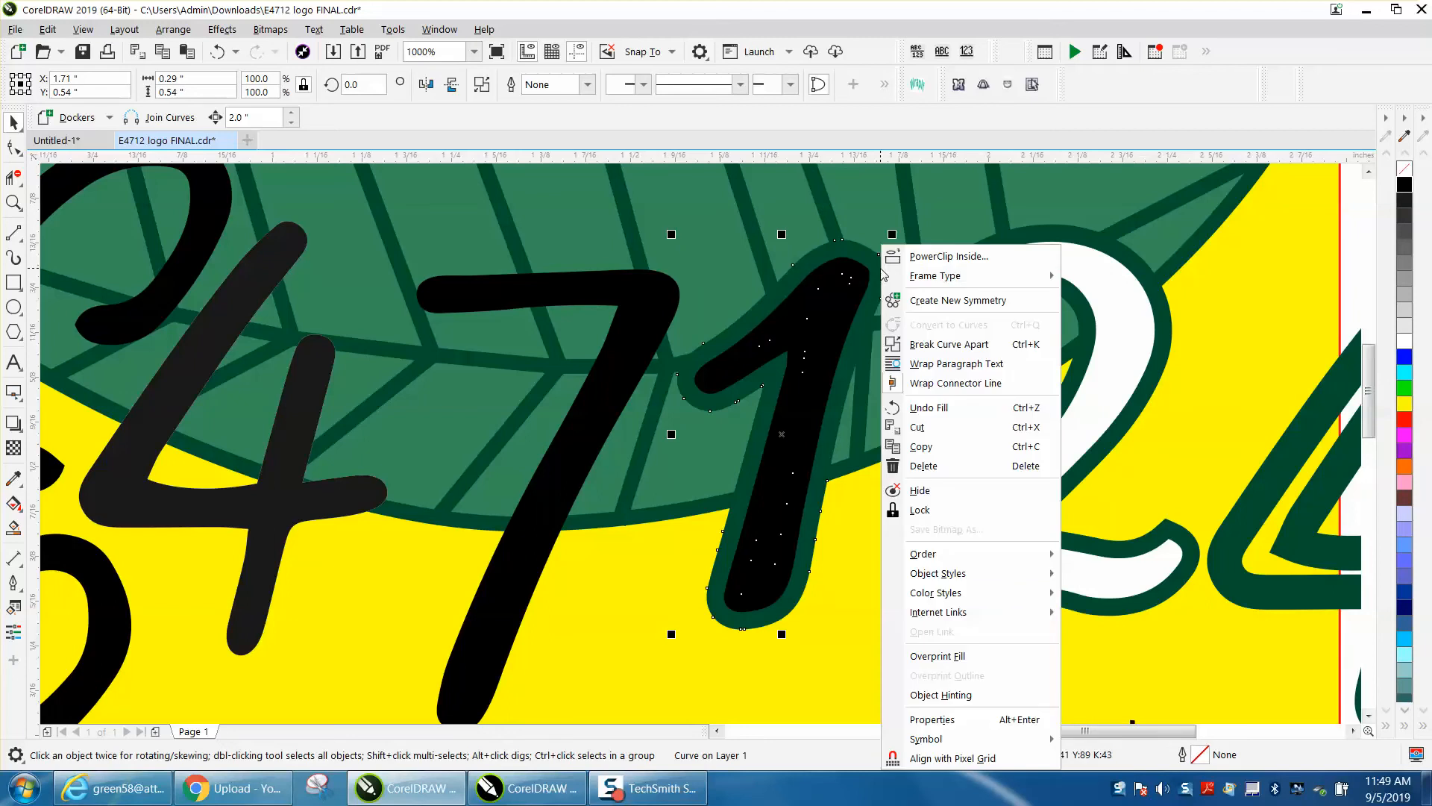
click(1407, 171)
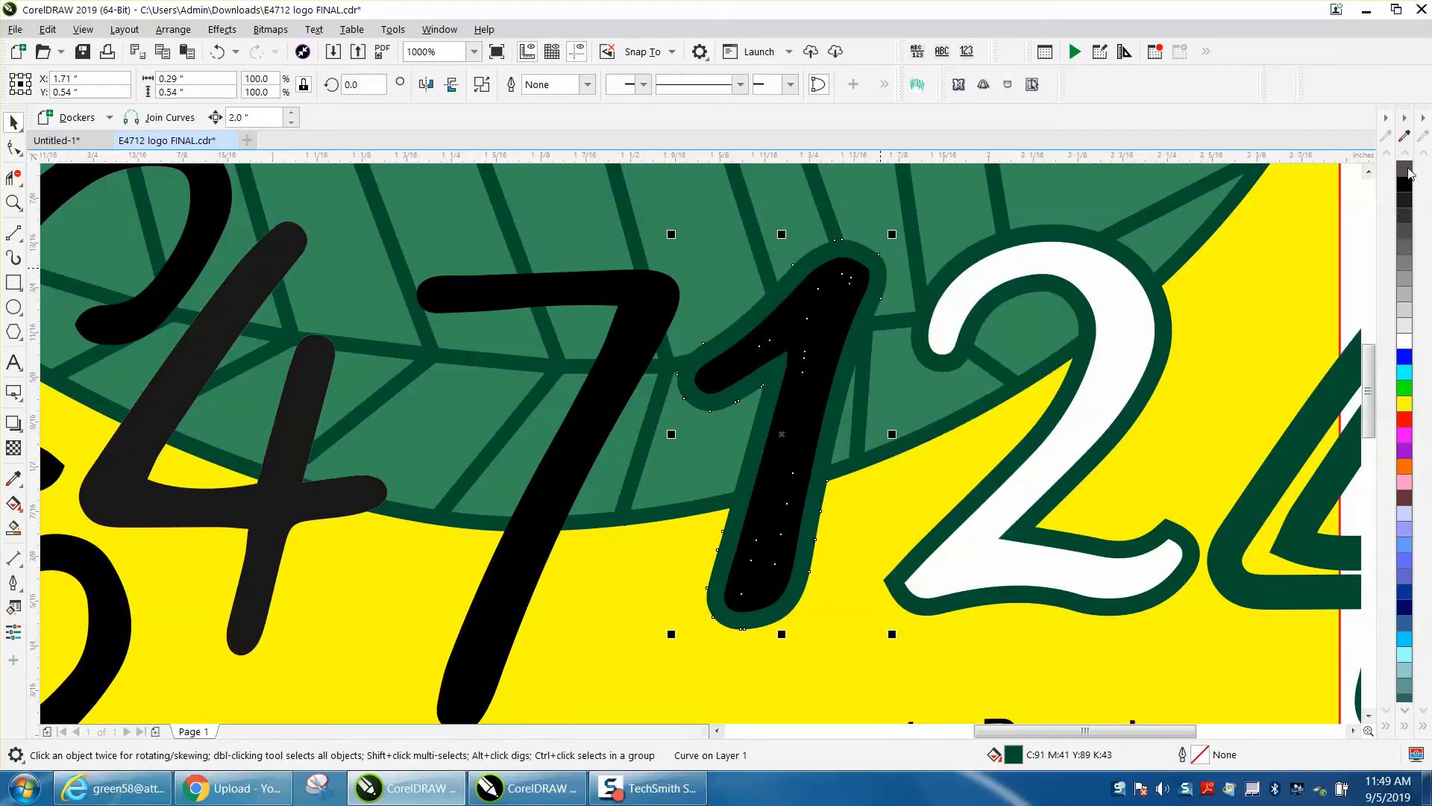
Clear the green fill of the border around the 1, fill the white 2 with black and remove its border's green fill
click(1405, 170)
click(1112, 301)
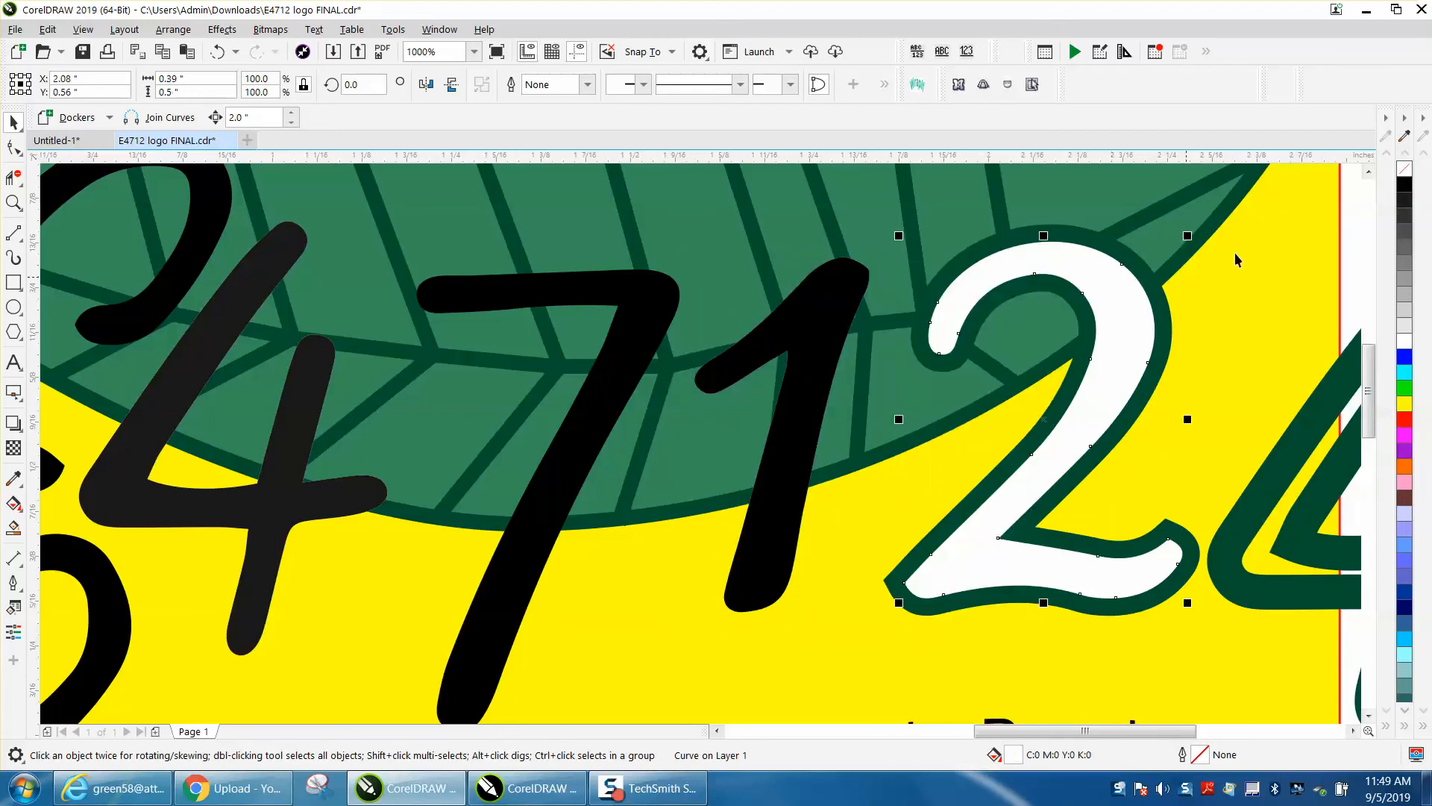
click(1403, 174)
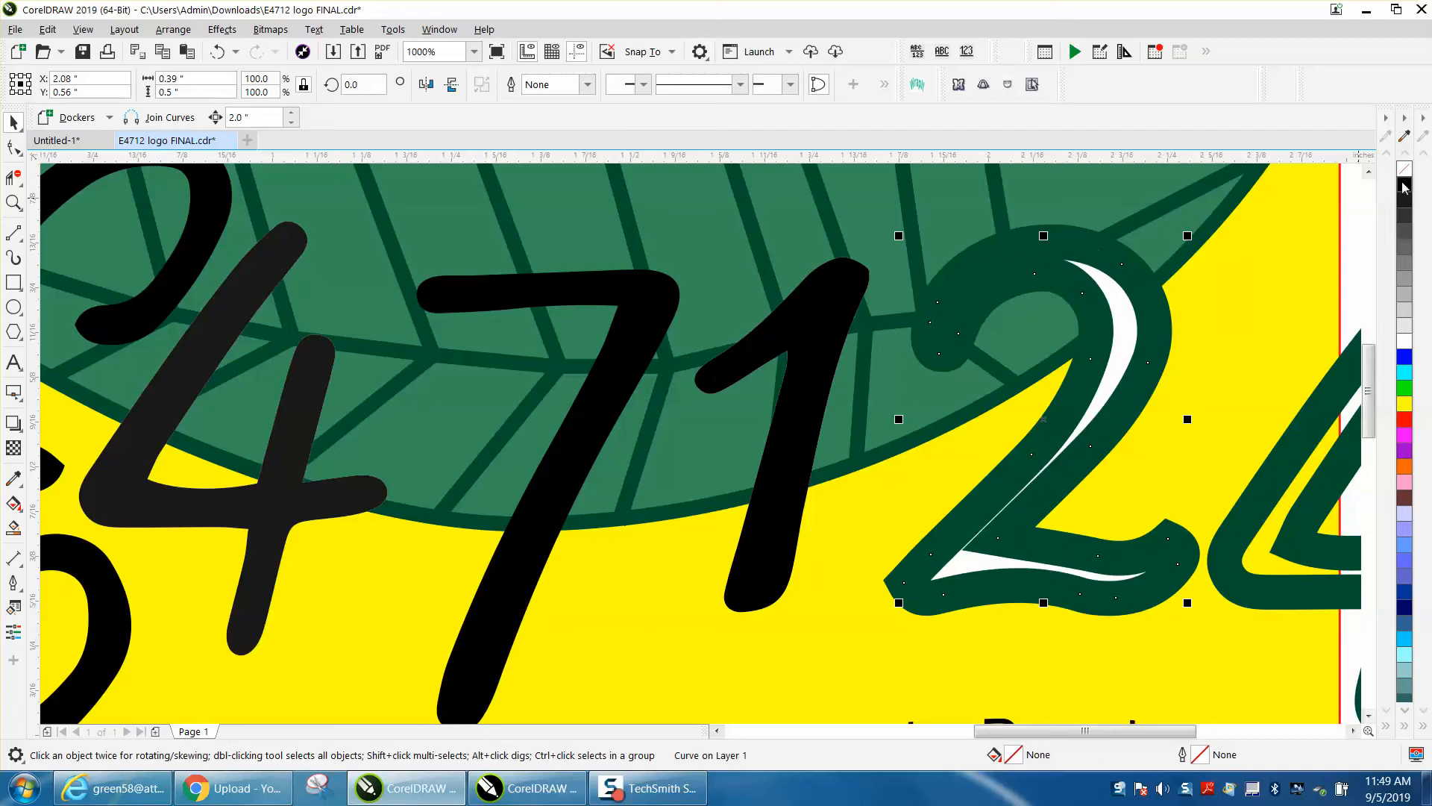
click(1406, 186)
click(1166, 316)
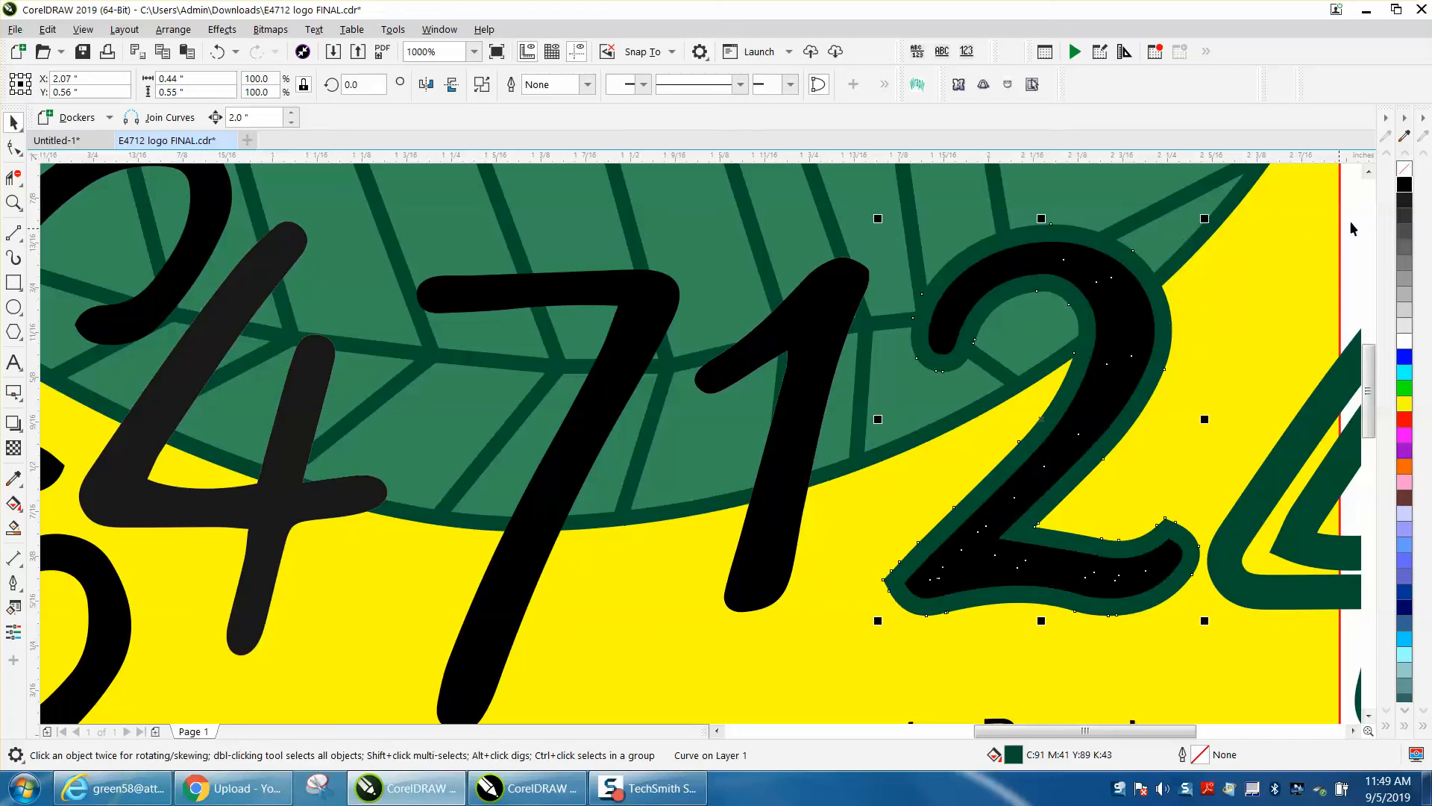
click(1403, 174)
Delete the dark green borders of the 4, the 7 and the E that were set aside outside the logo
scroll(871, 223, down, 1)
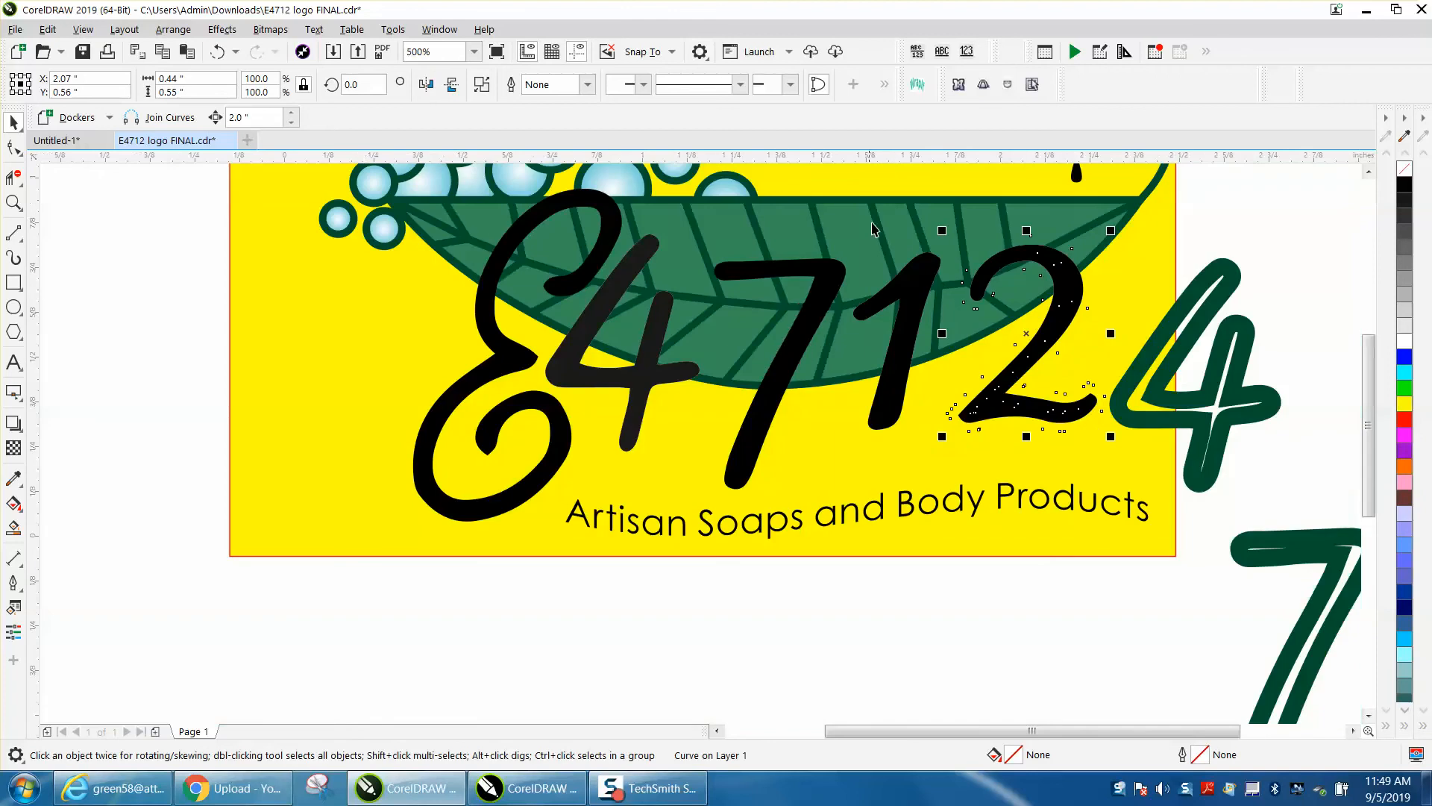
click(1198, 409)
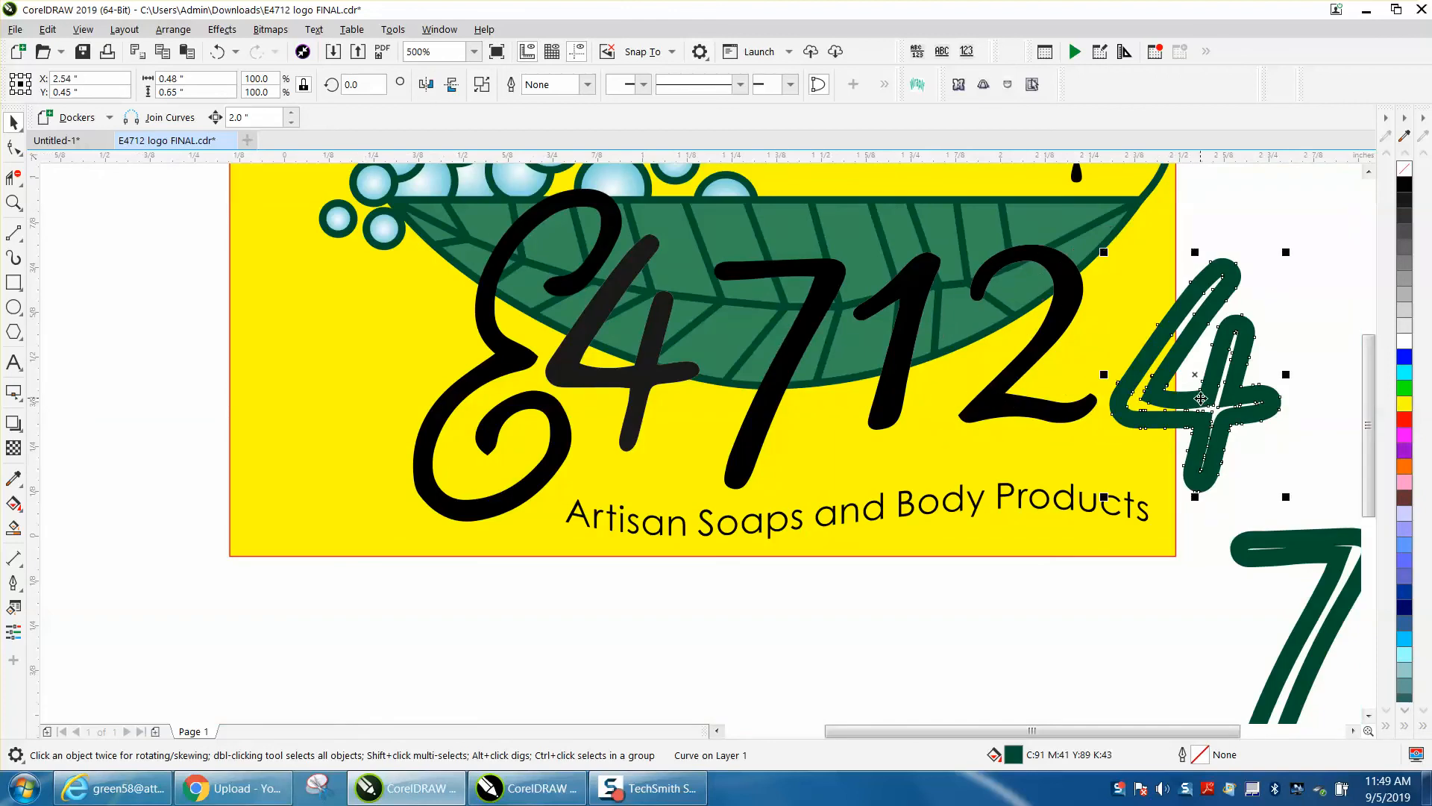
key(XF86Calculator)
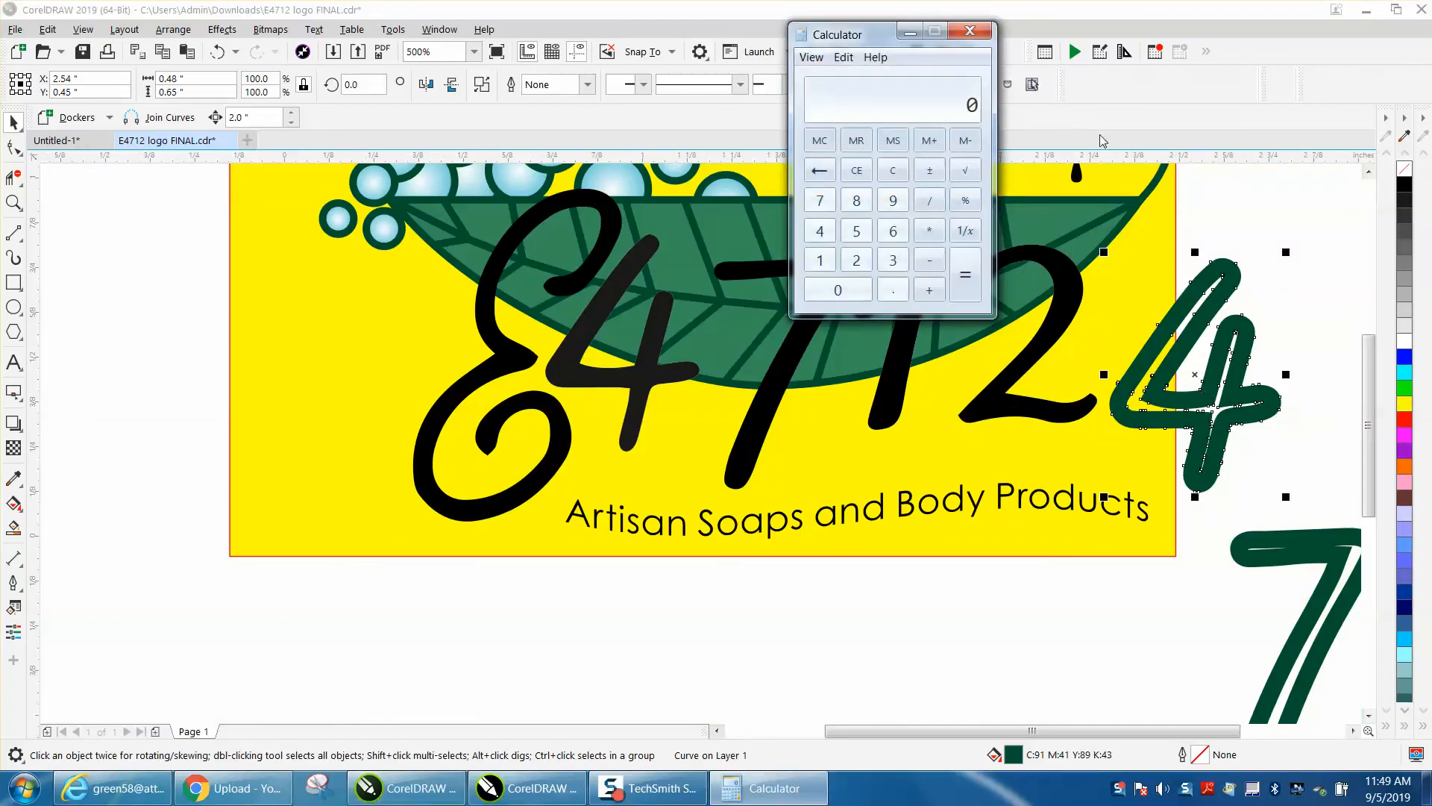
click(971, 35)
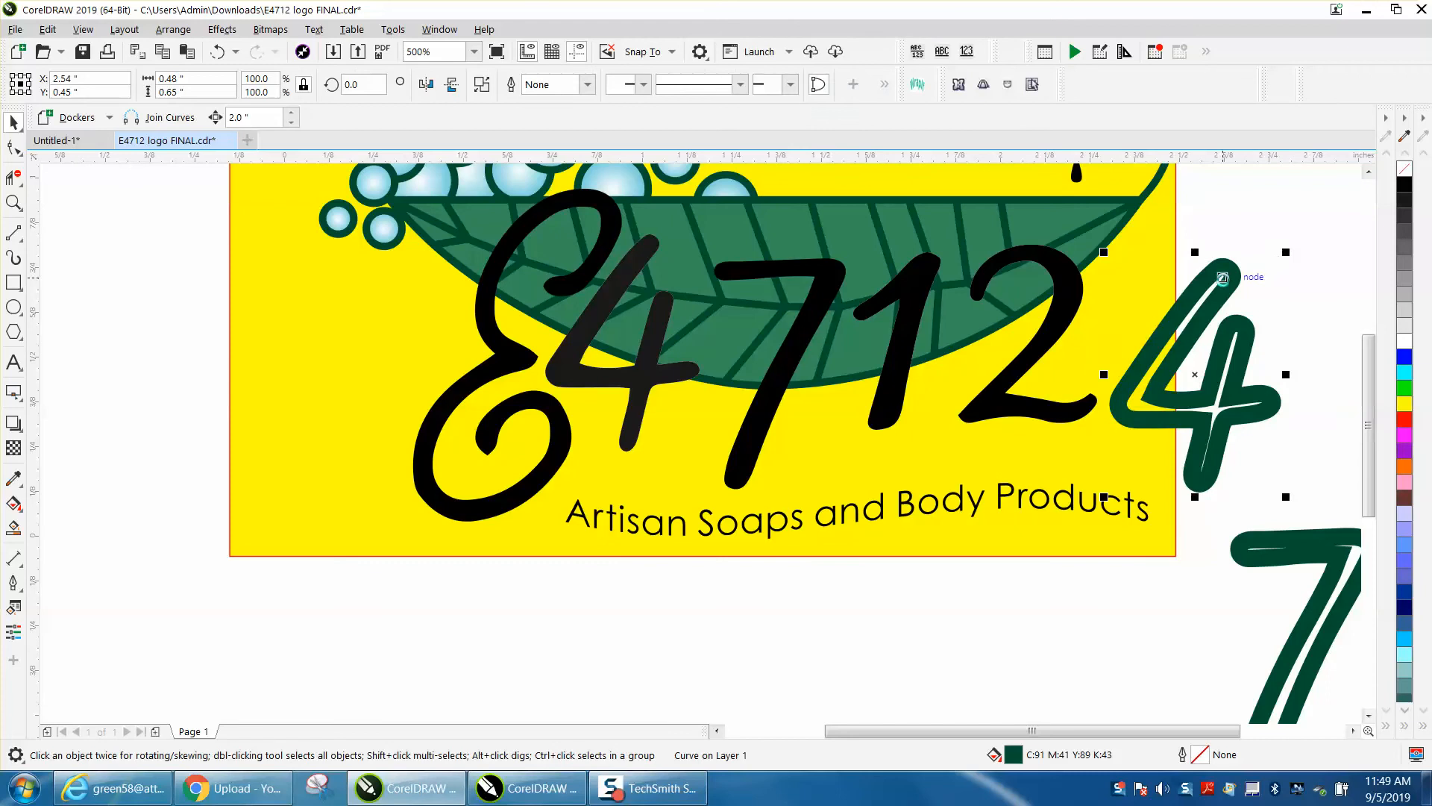
key(Delete)
scroll(479, 302, down, 1)
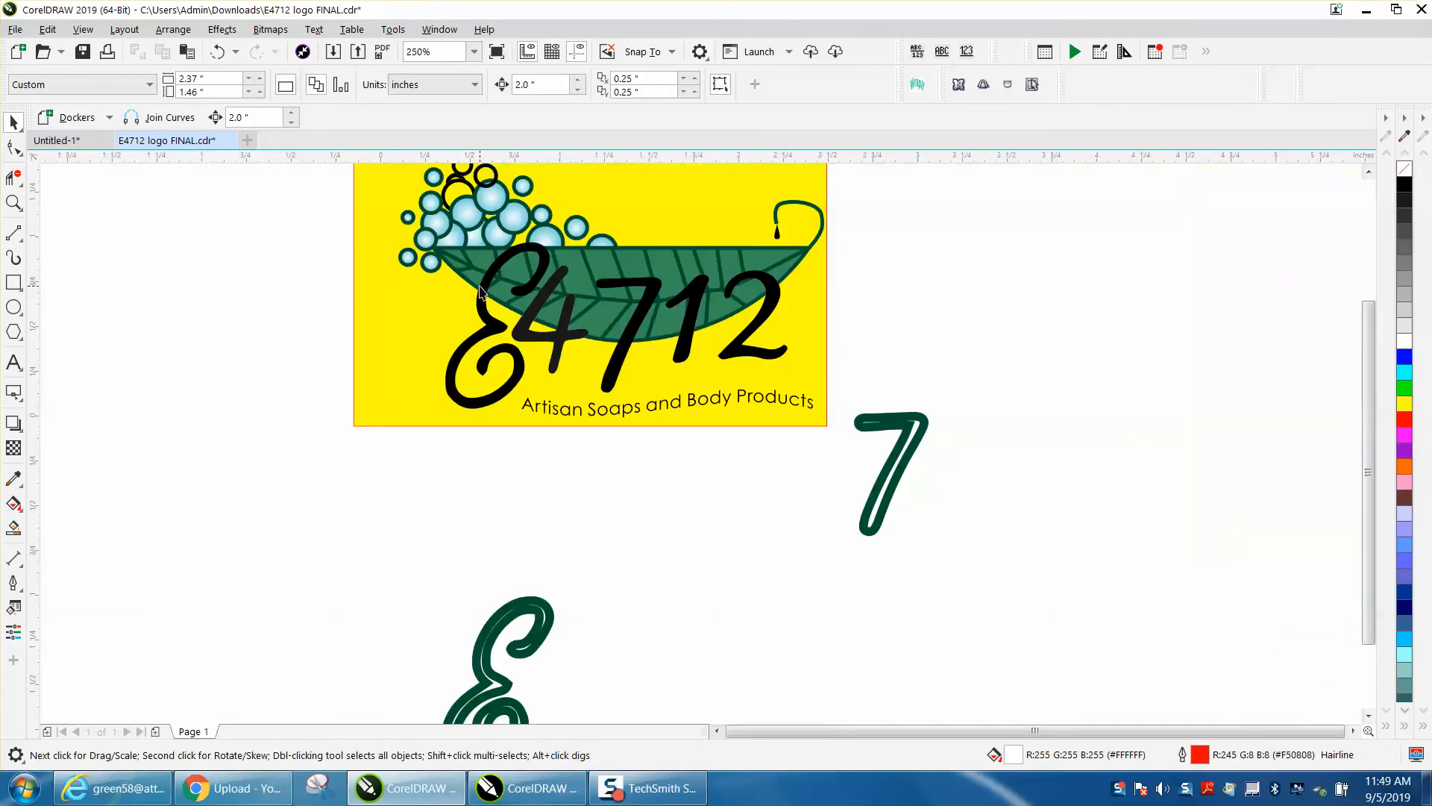
drag(877, 510, 848, 539)
drag(959, 385, 813, 554)
key(Delete)
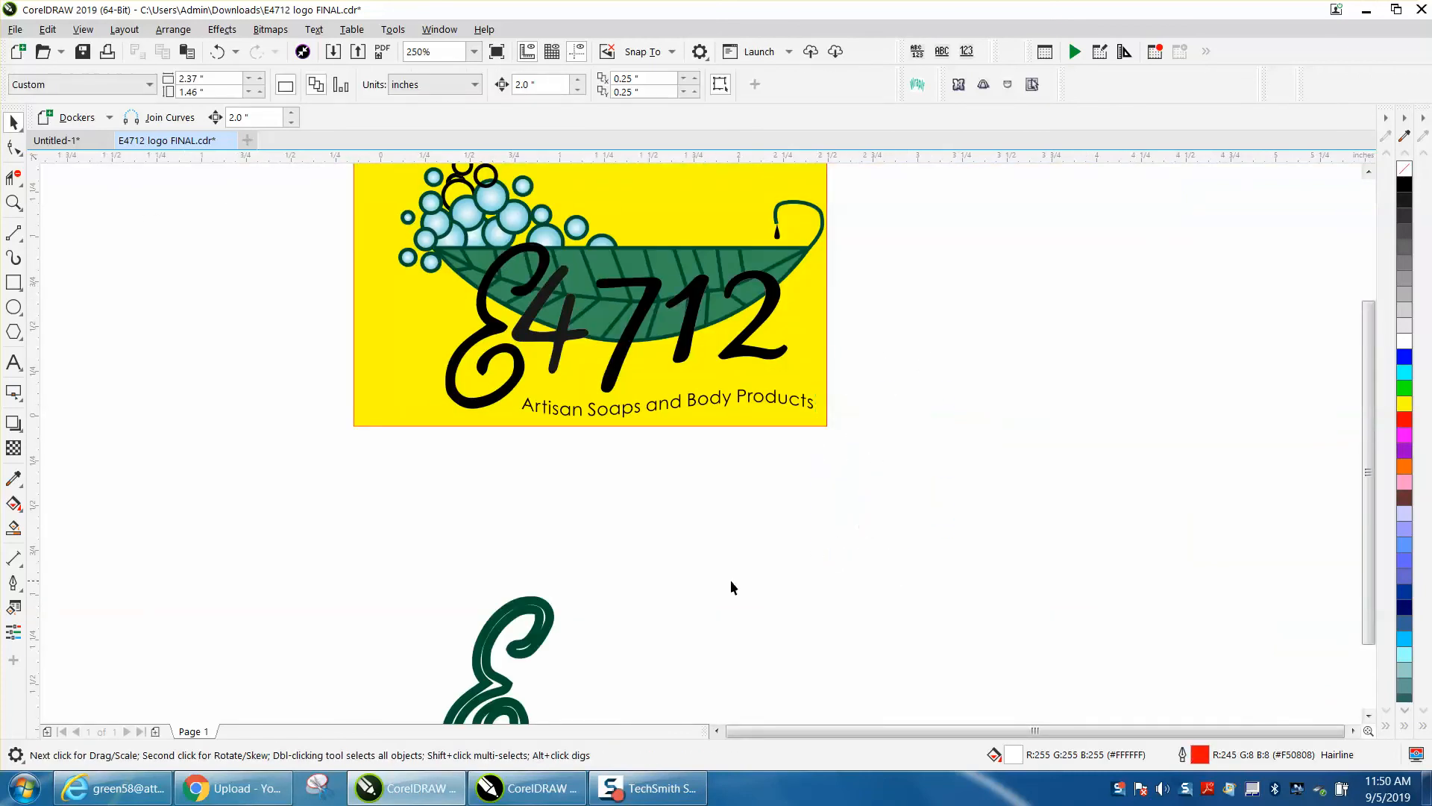
scroll(477, 553, down, 2)
drag(628, 601, 628, 600)
key(Delete)
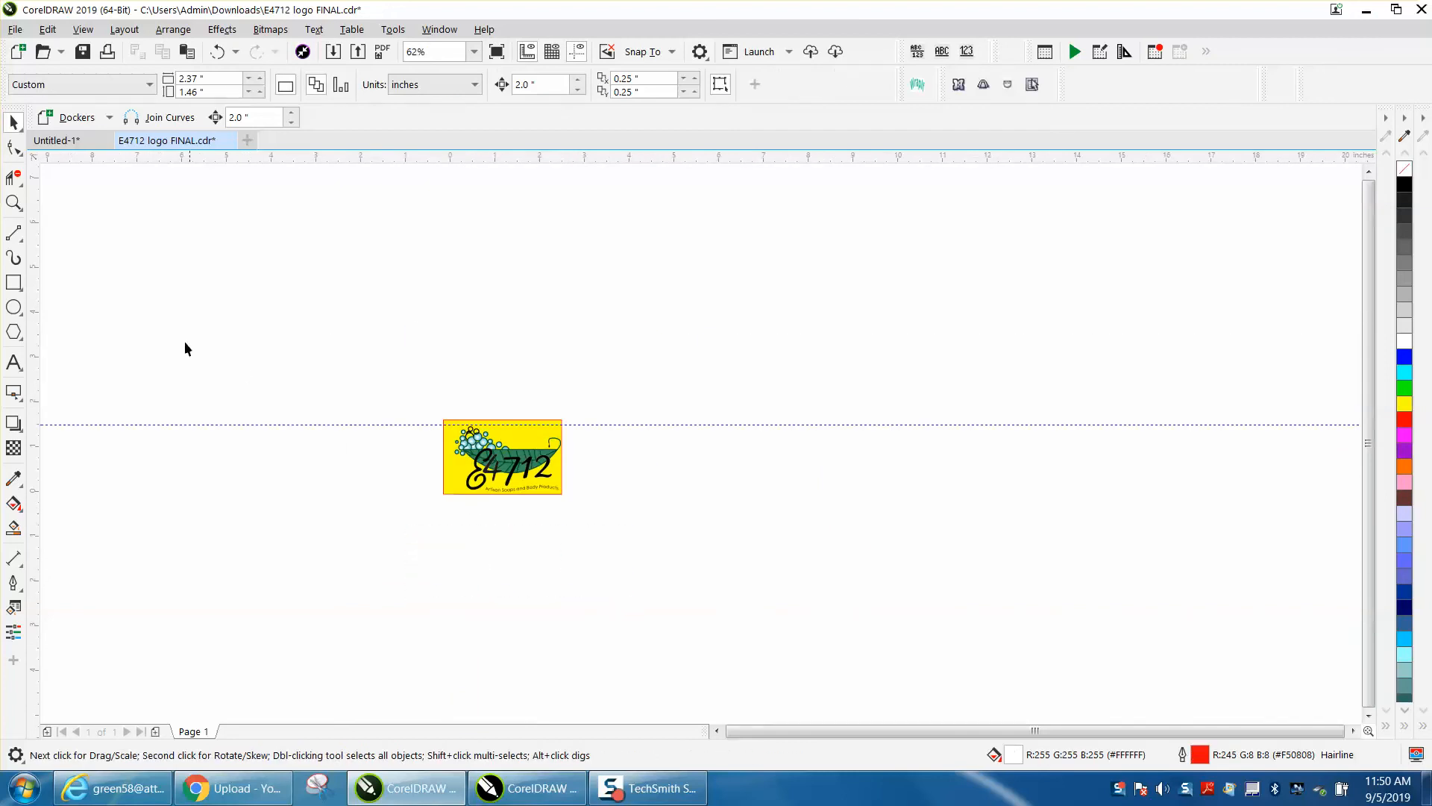
Set the nudge distance to 3 inches with nothing selected
click(14, 202)
drag(423, 407, 665, 530)
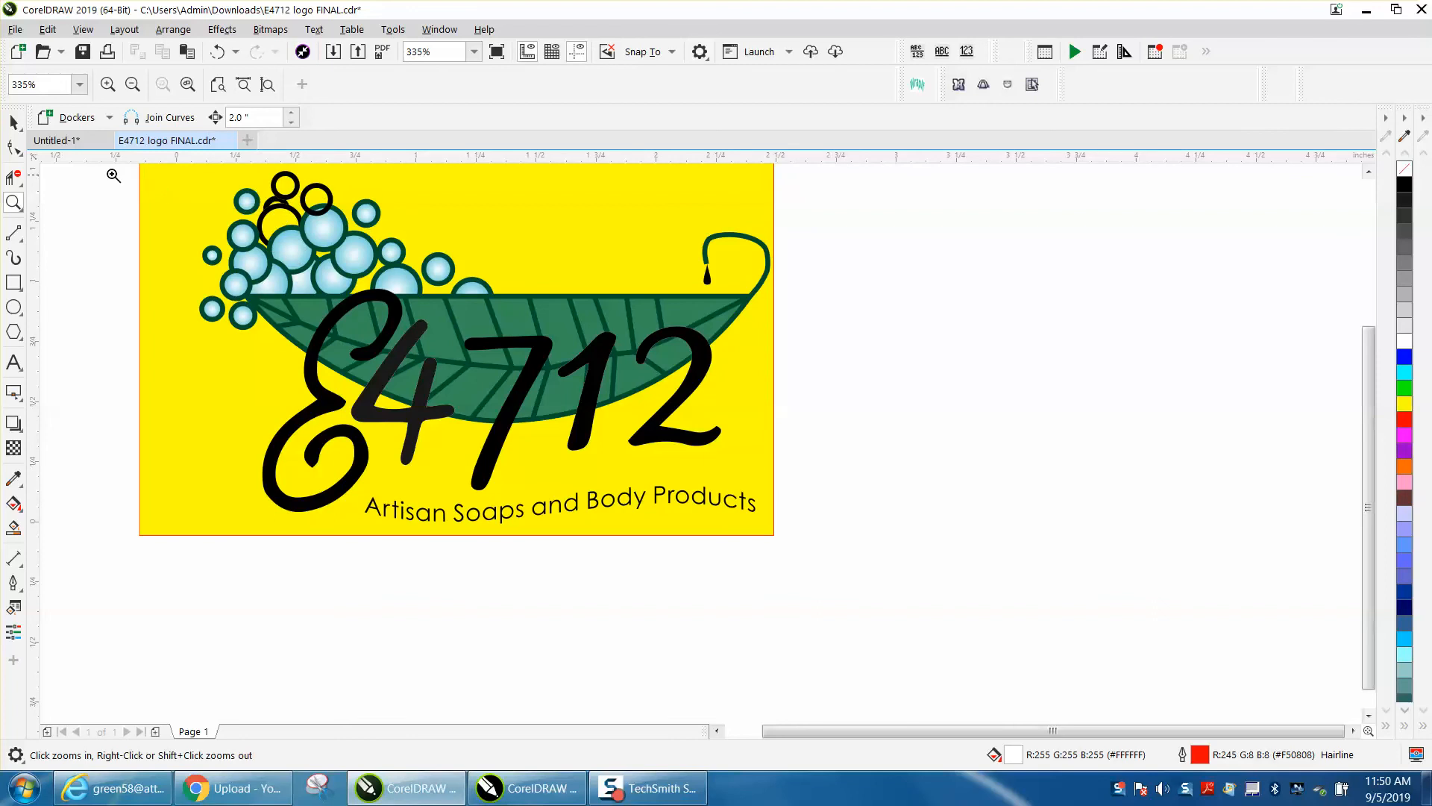
click(14, 123)
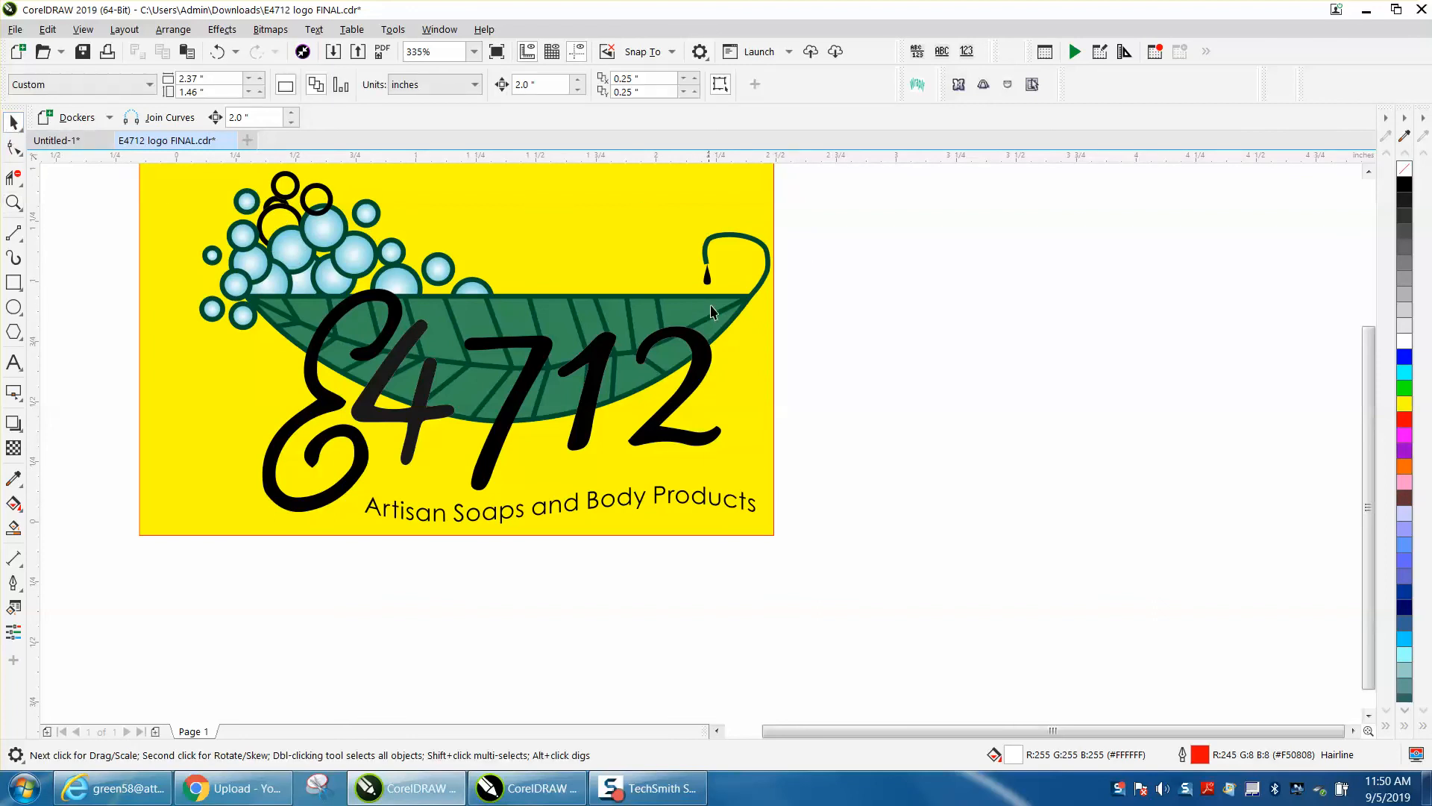
scroll(839, 248, down, 2)
drag(856, 231, 470, 374)
click(230, 220)
click(541, 85)
text(3)
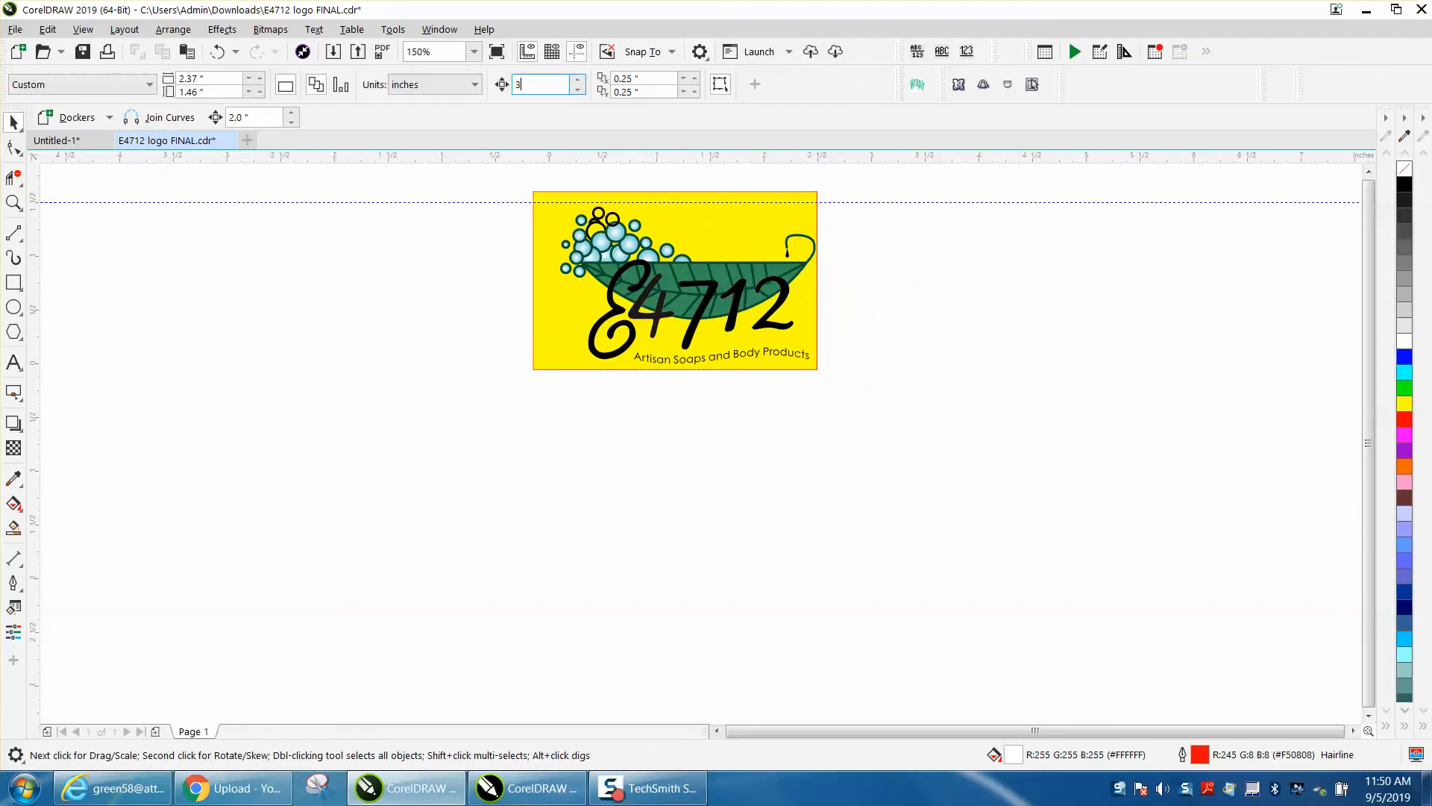
Nudge the solid green leaf shape 3 inches right, out of the logo, and fill it with light grey (#CCCCCC)
click(13, 202)
drag(507, 226, 899, 383)
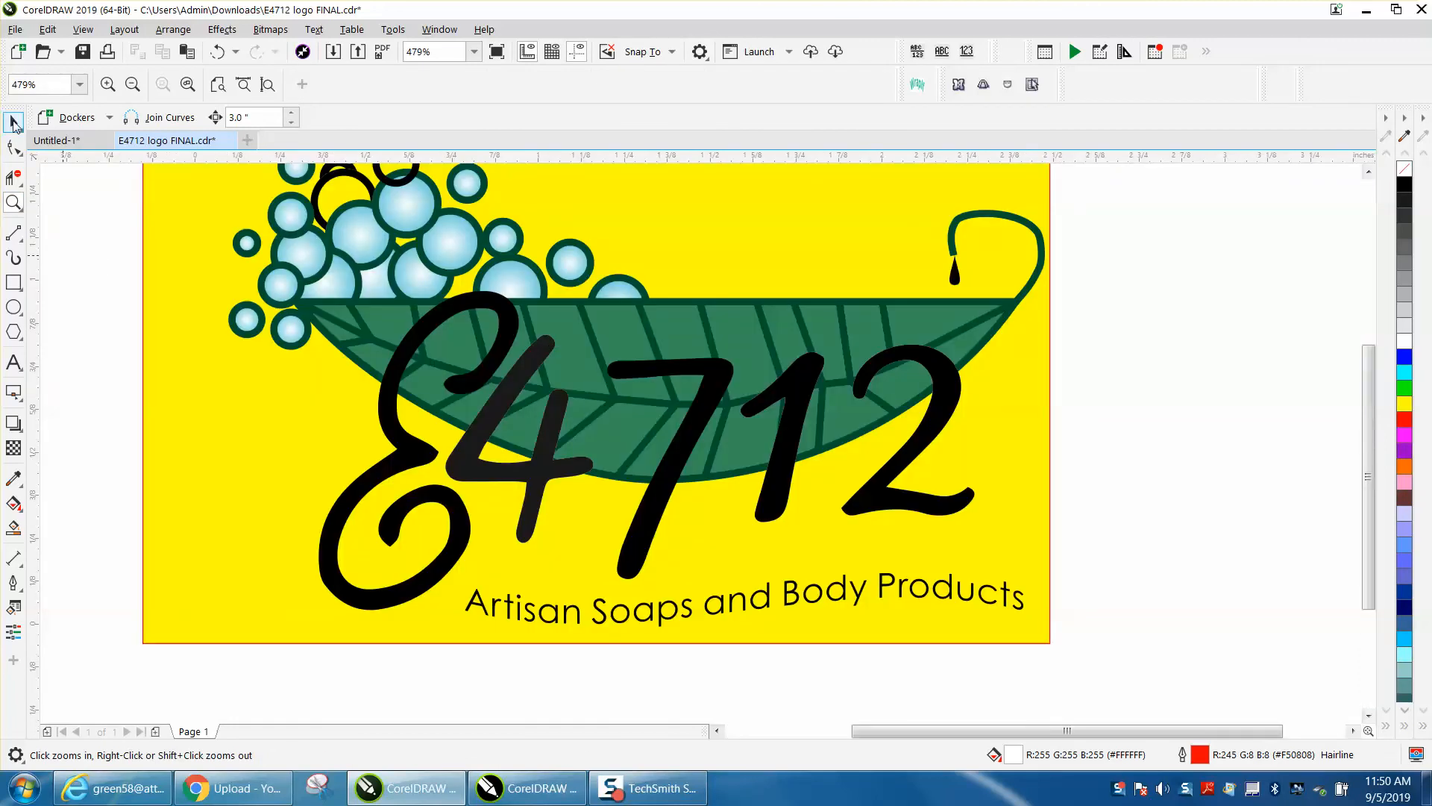
click(13, 122)
click(662, 342)
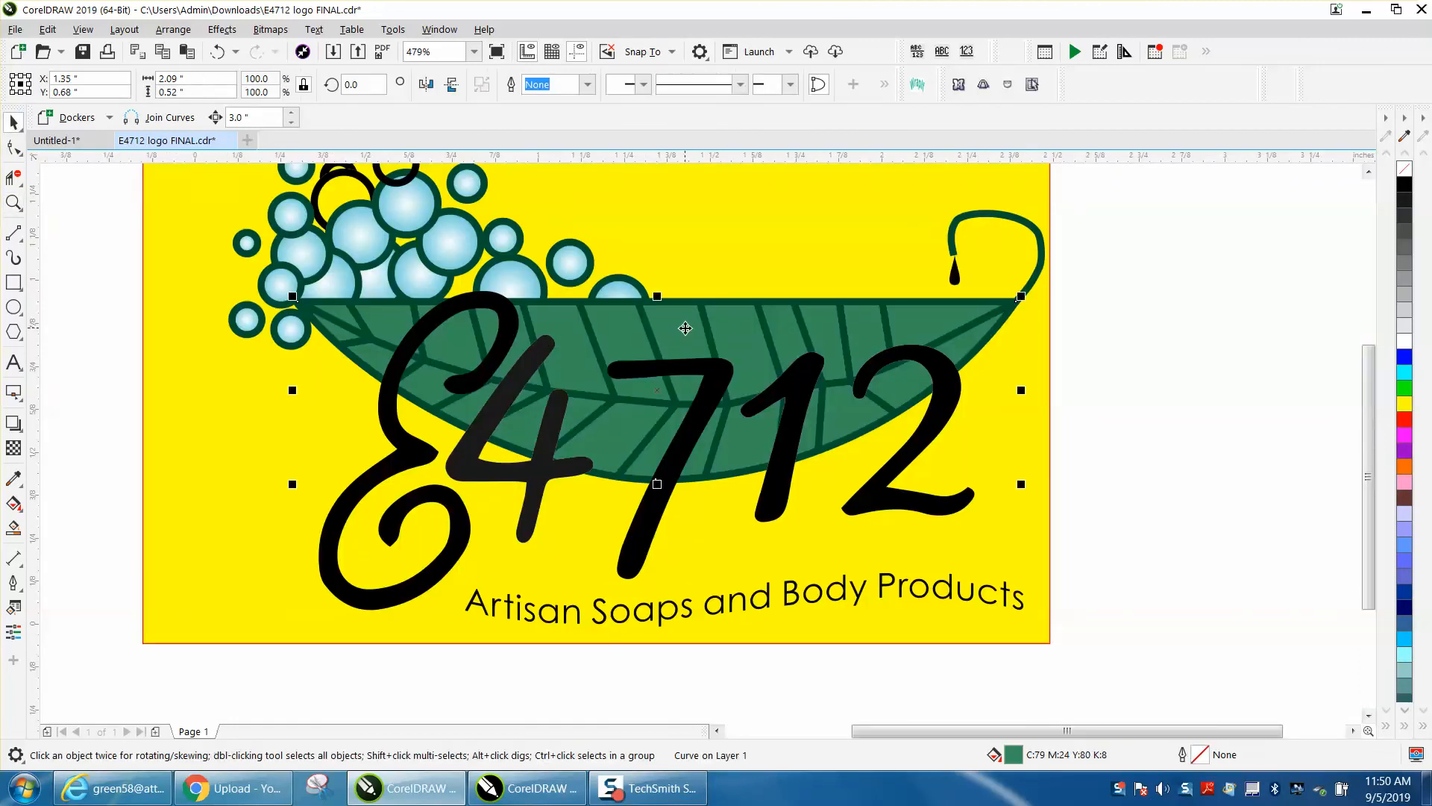
key(Right)
scroll(682, 326, down, 3)
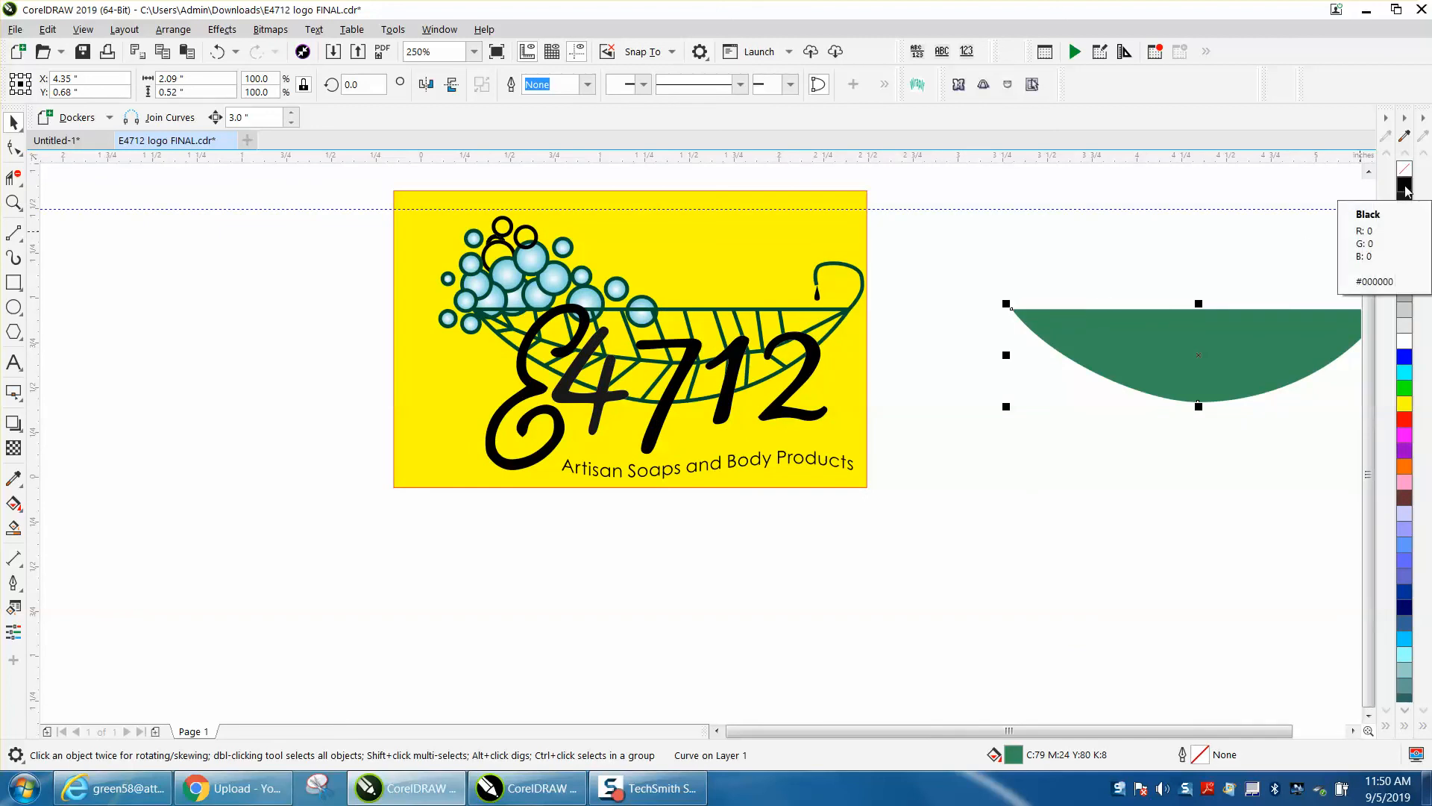
click(1405, 313)
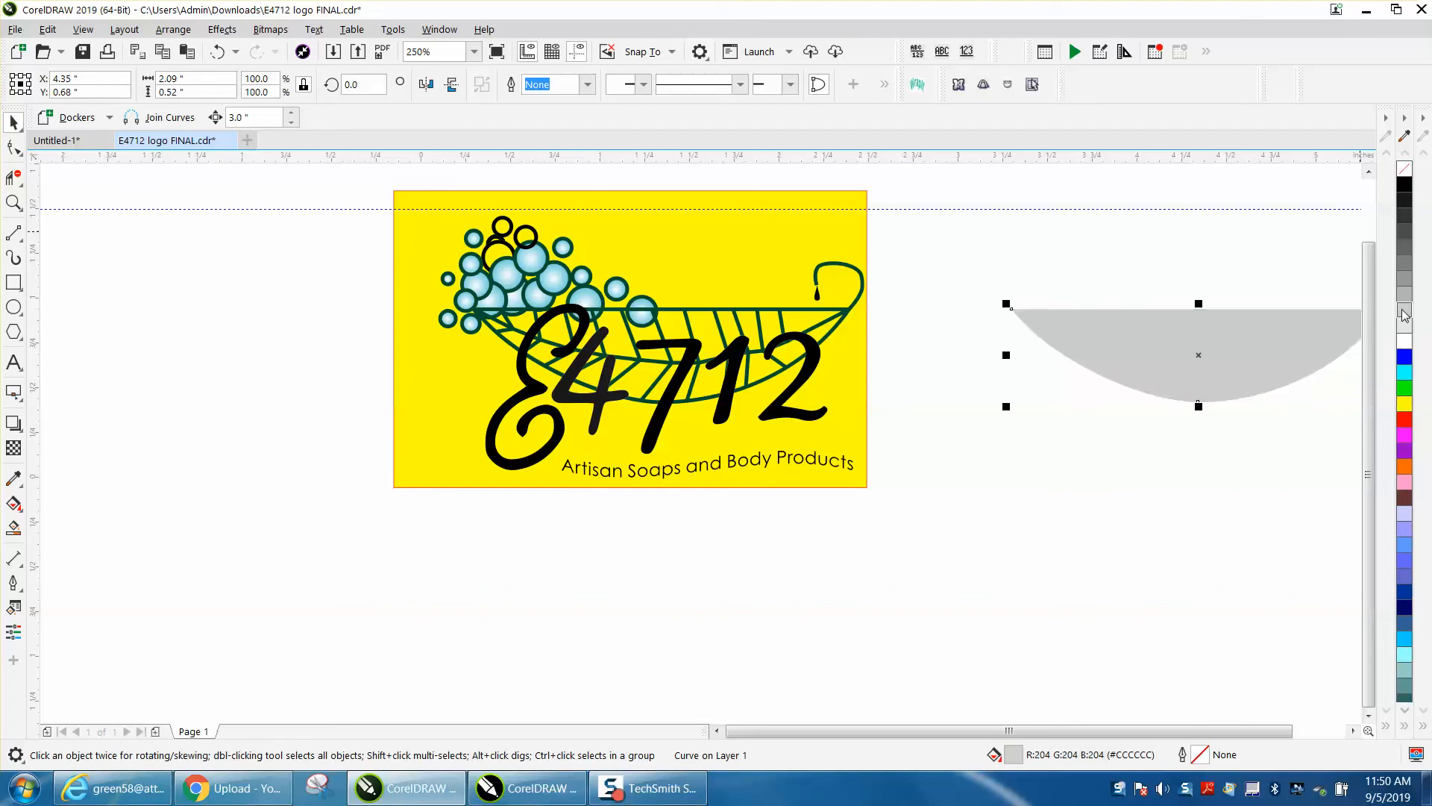
Nudge the leaf's midrib, its green outline and the curled stem 3 inches left, out of the logo
click(848, 318)
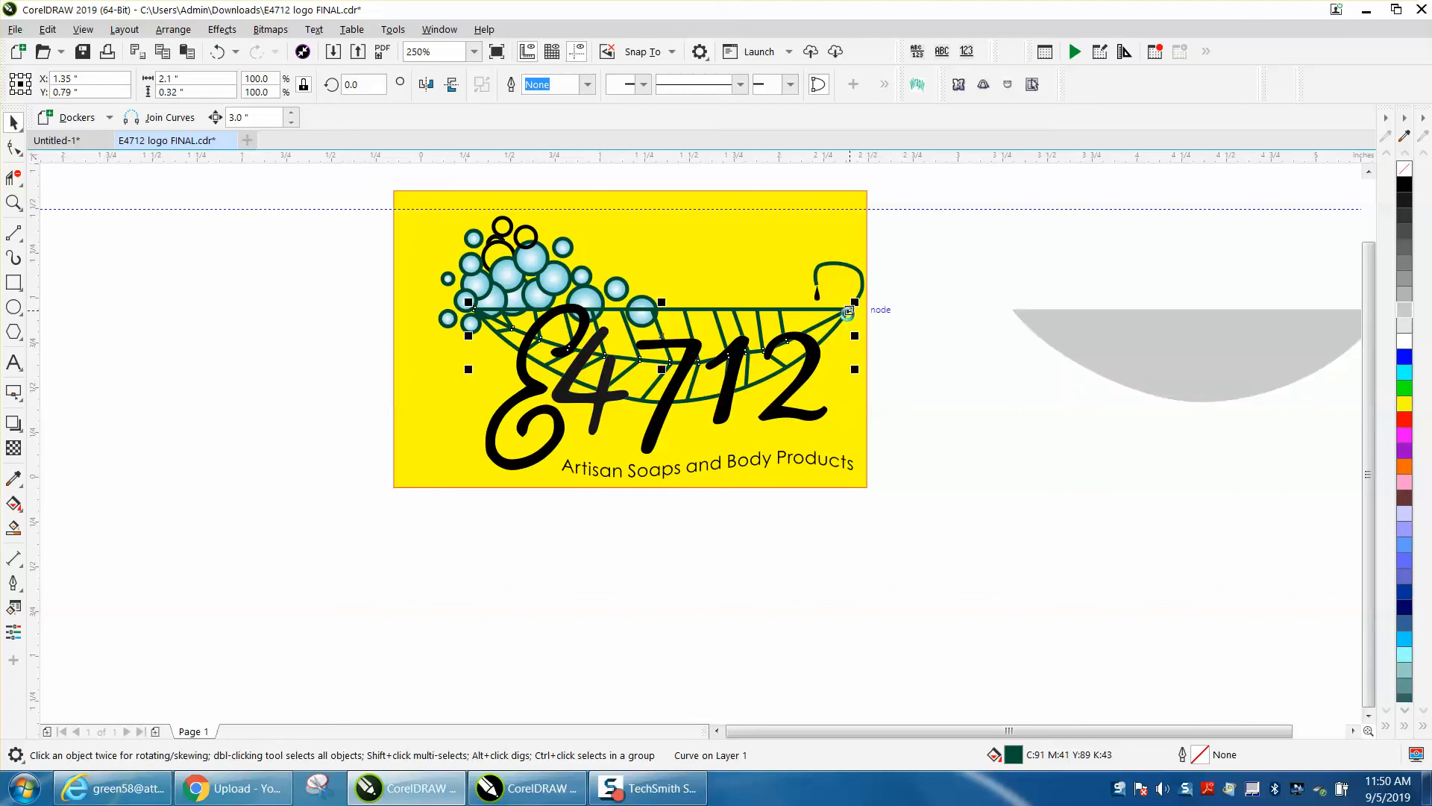
key(Left)
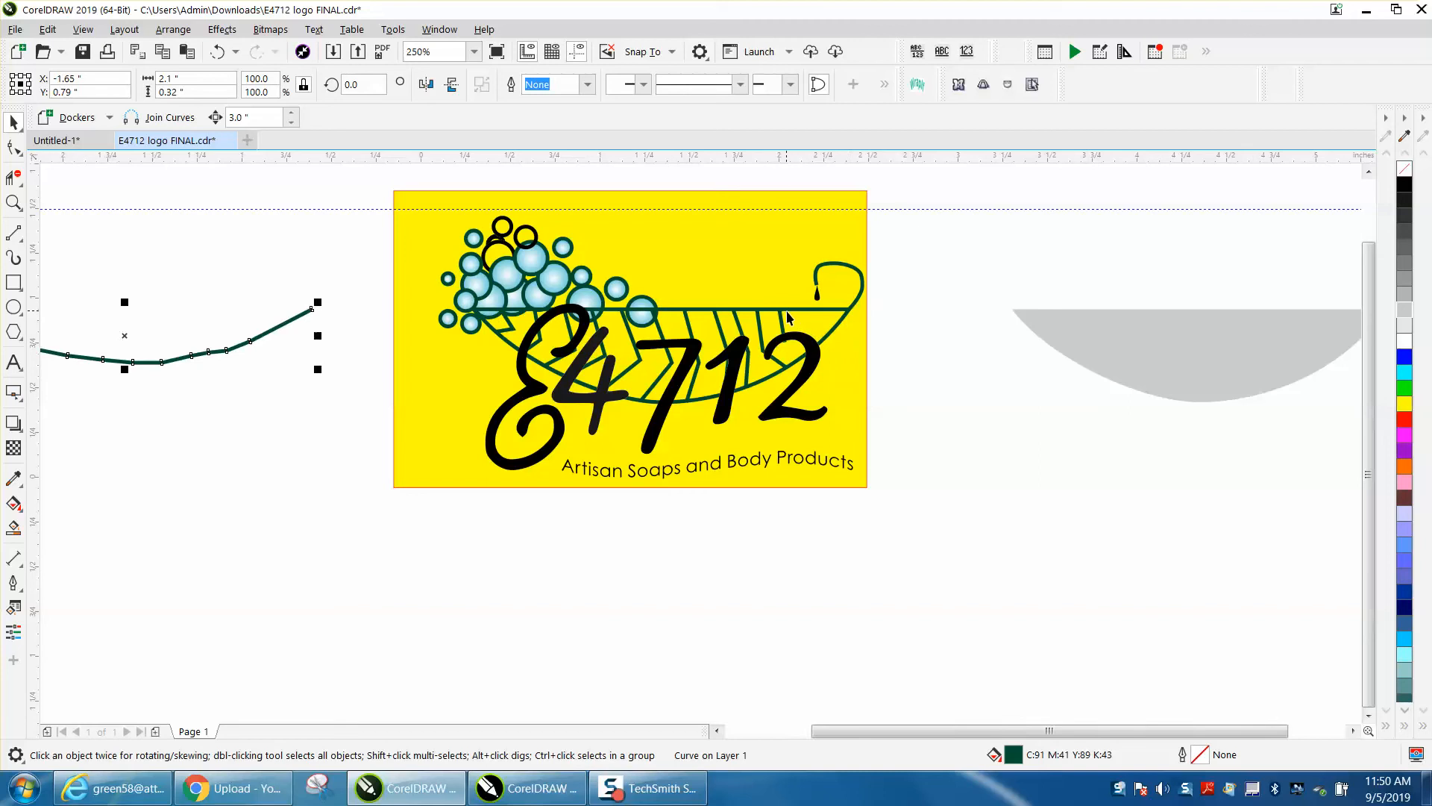
click(823, 342)
key(Left)
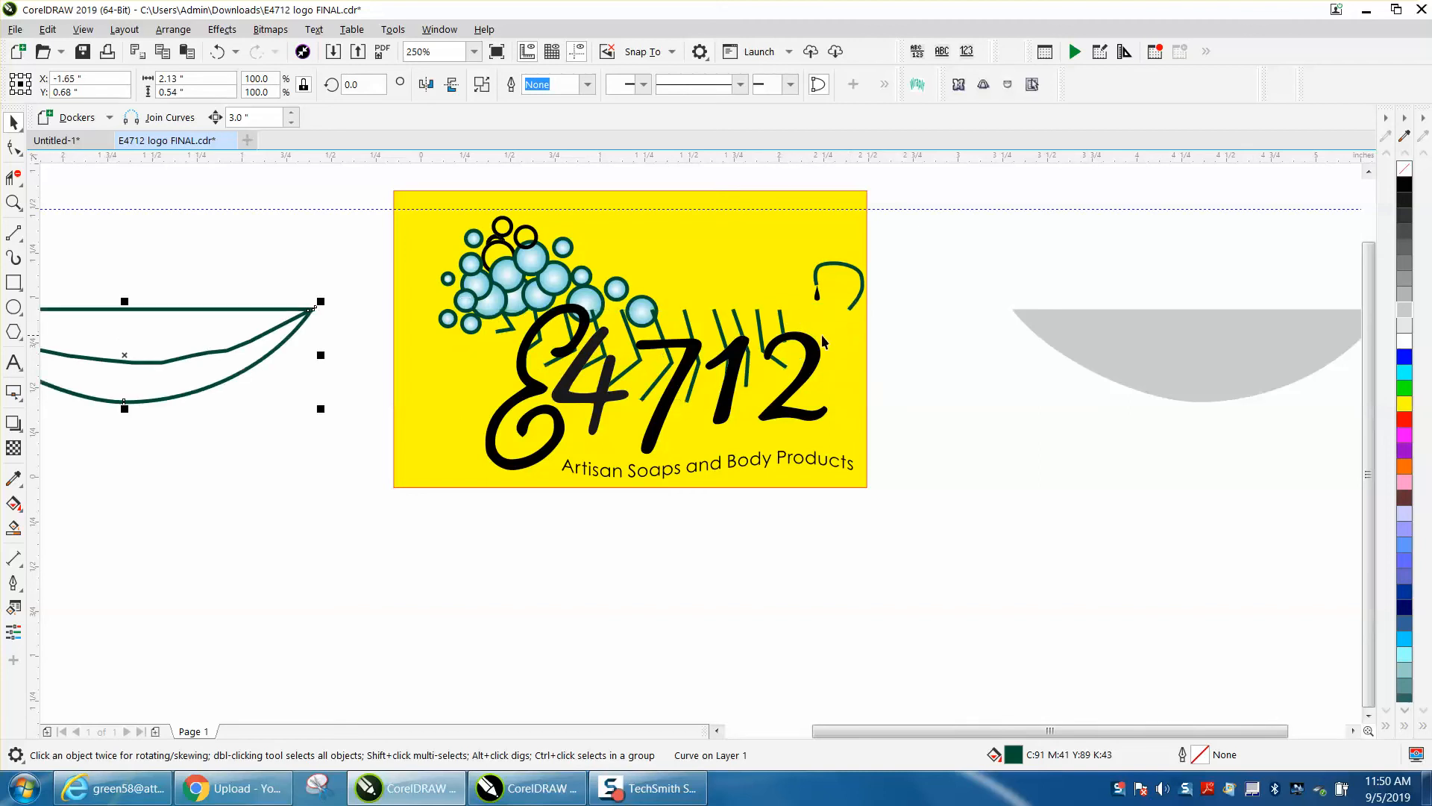
click(855, 300)
key(Left)
Nudge each remaining green leaf vein 3 inches left so that it joins the leaf outline beside the logo
click(784, 333)
key(Left)
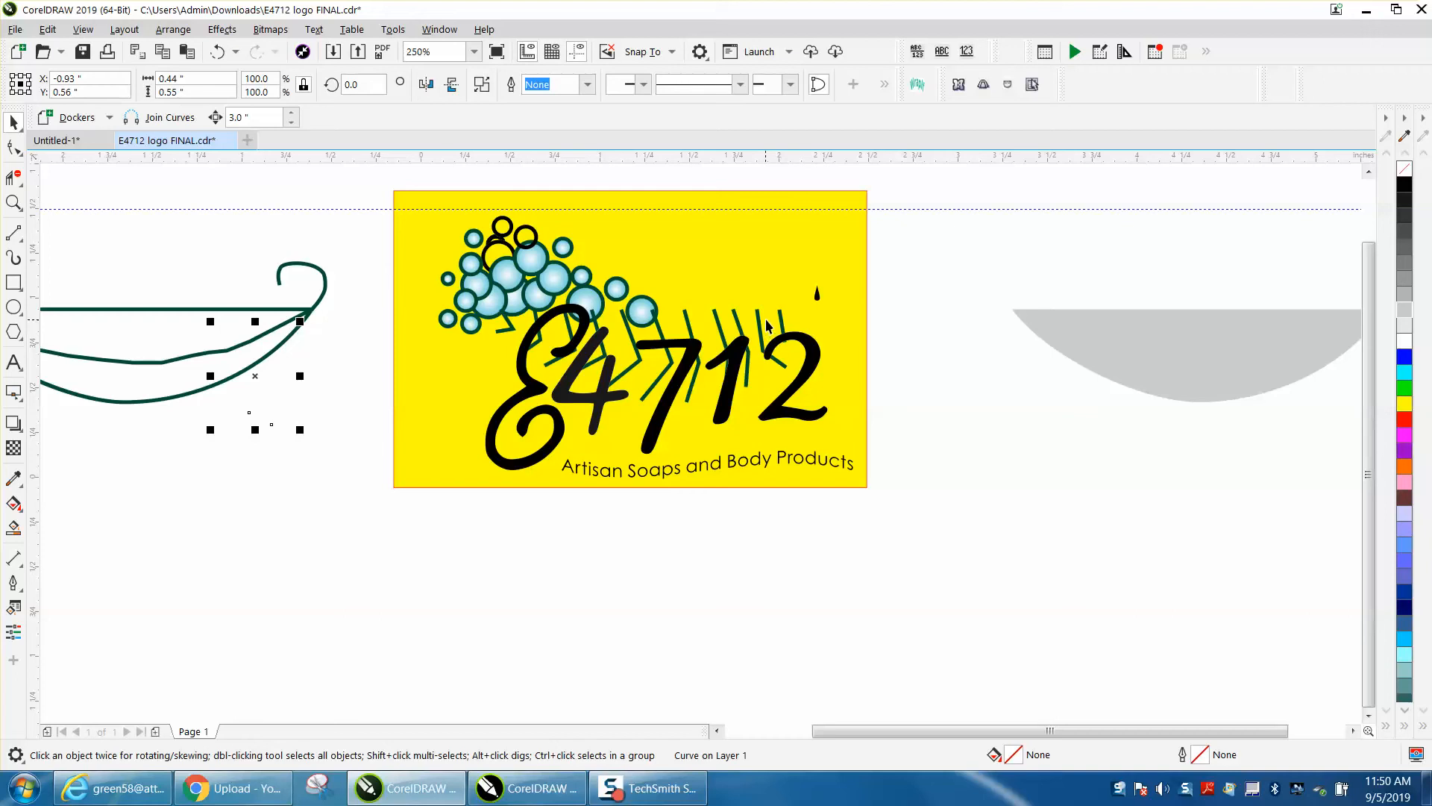
click(785, 346)
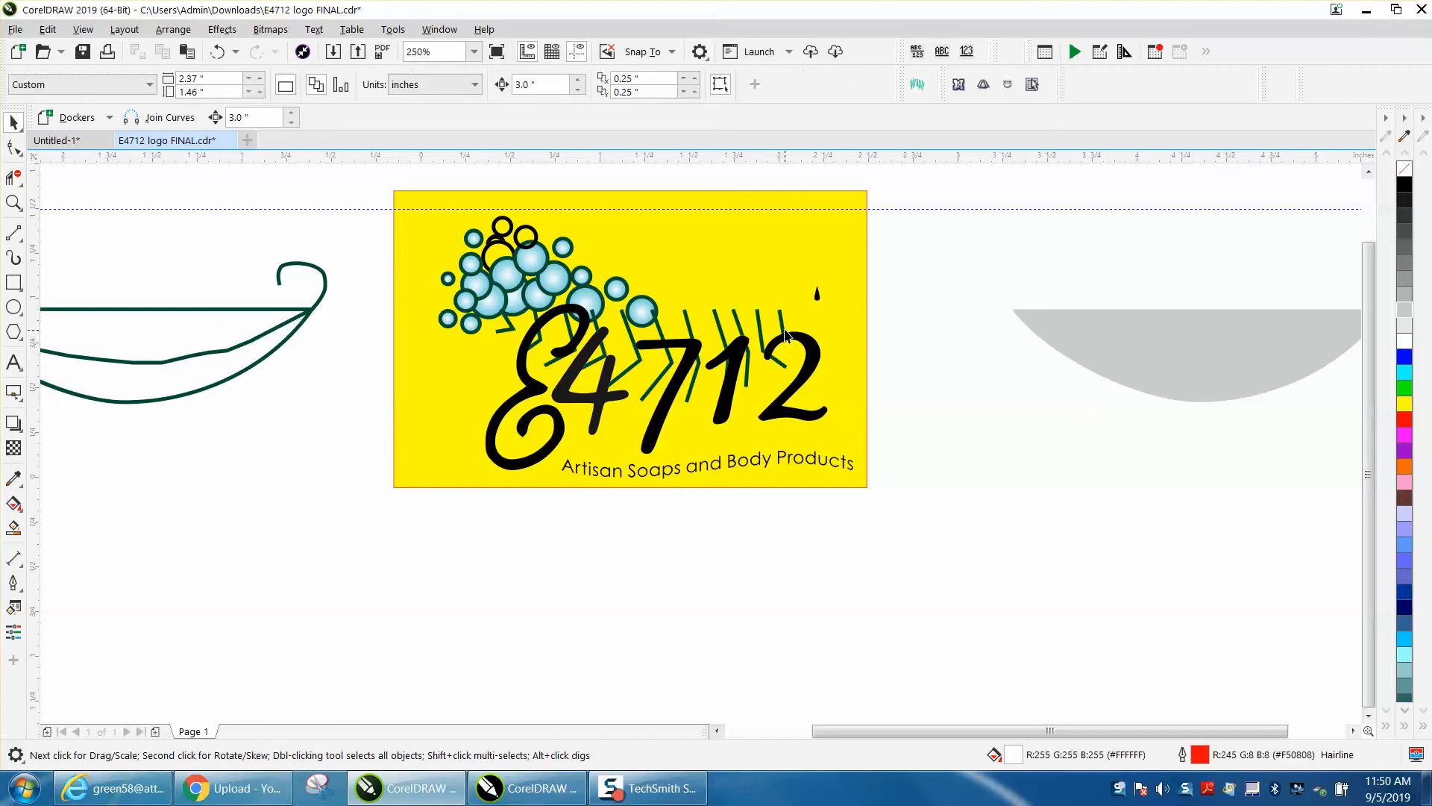
click(782, 327)
key(Left)
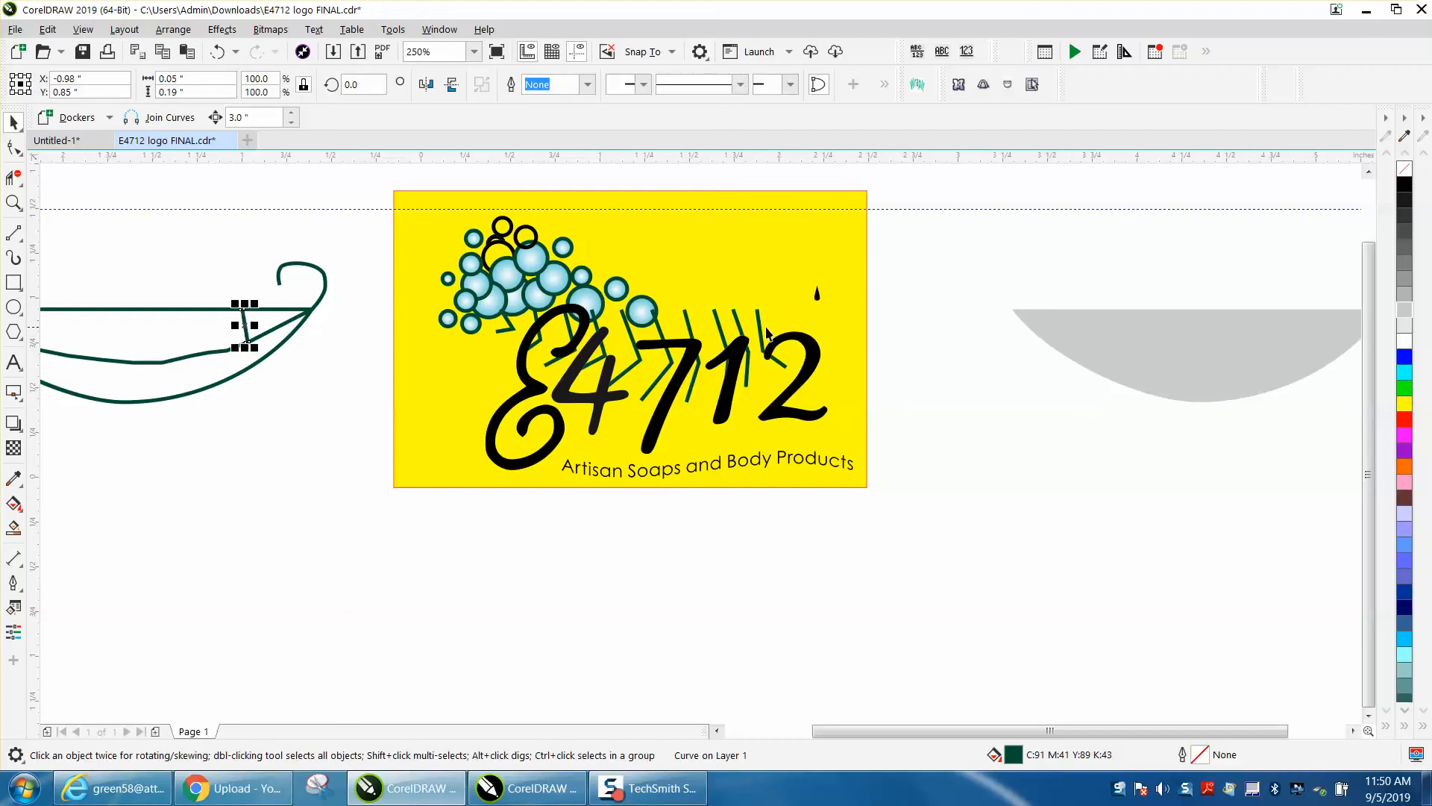
click(759, 327)
key(Left)
click(739, 325)
key(Left)
click(722, 328)
key(Left)
click(692, 333)
key(Left)
click(661, 334)
key(Left)
click(631, 342)
key(Left)
click(579, 353)
key(Left)
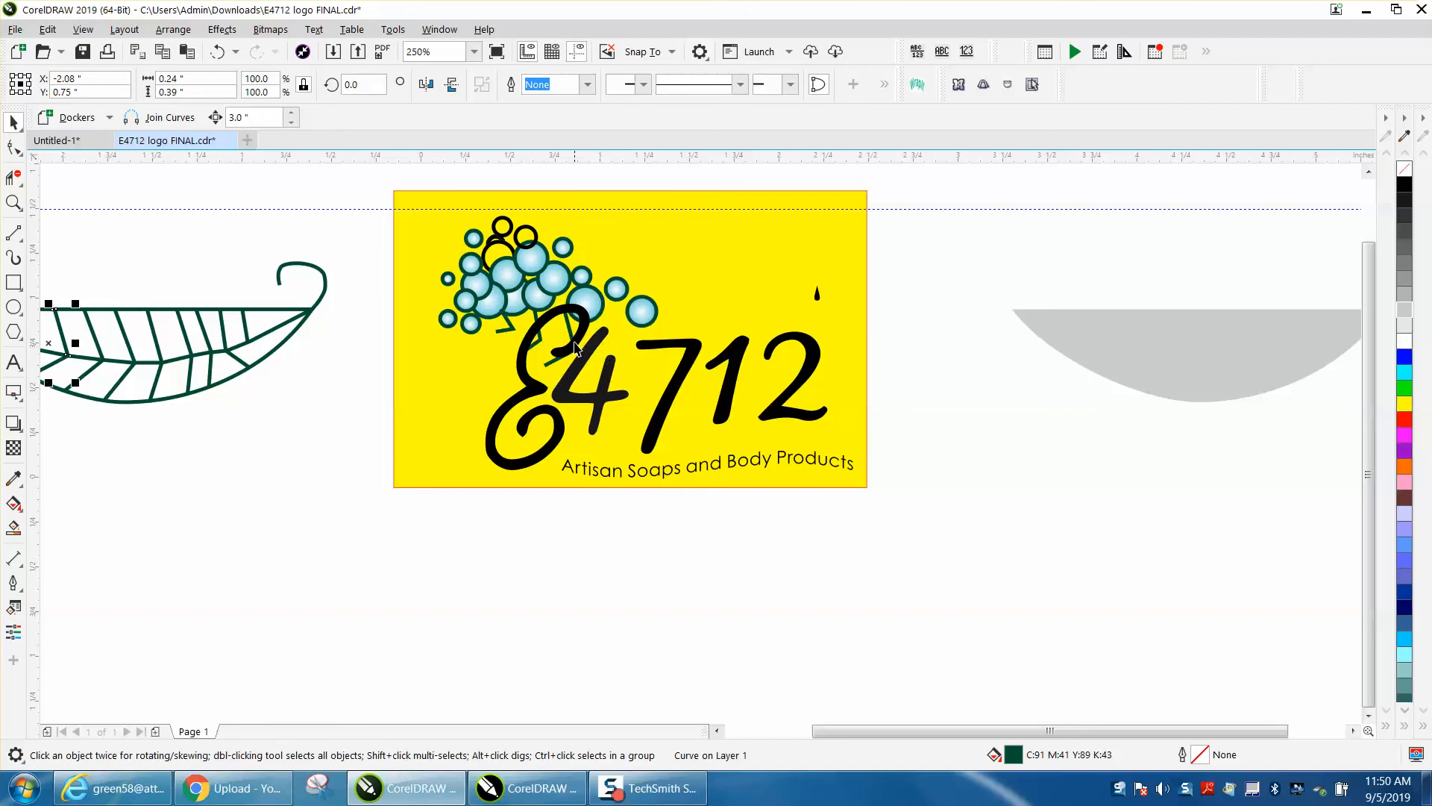
click(572, 337)
key(Left)
click(515, 327)
key(Left)
click(507, 328)
key(Left)
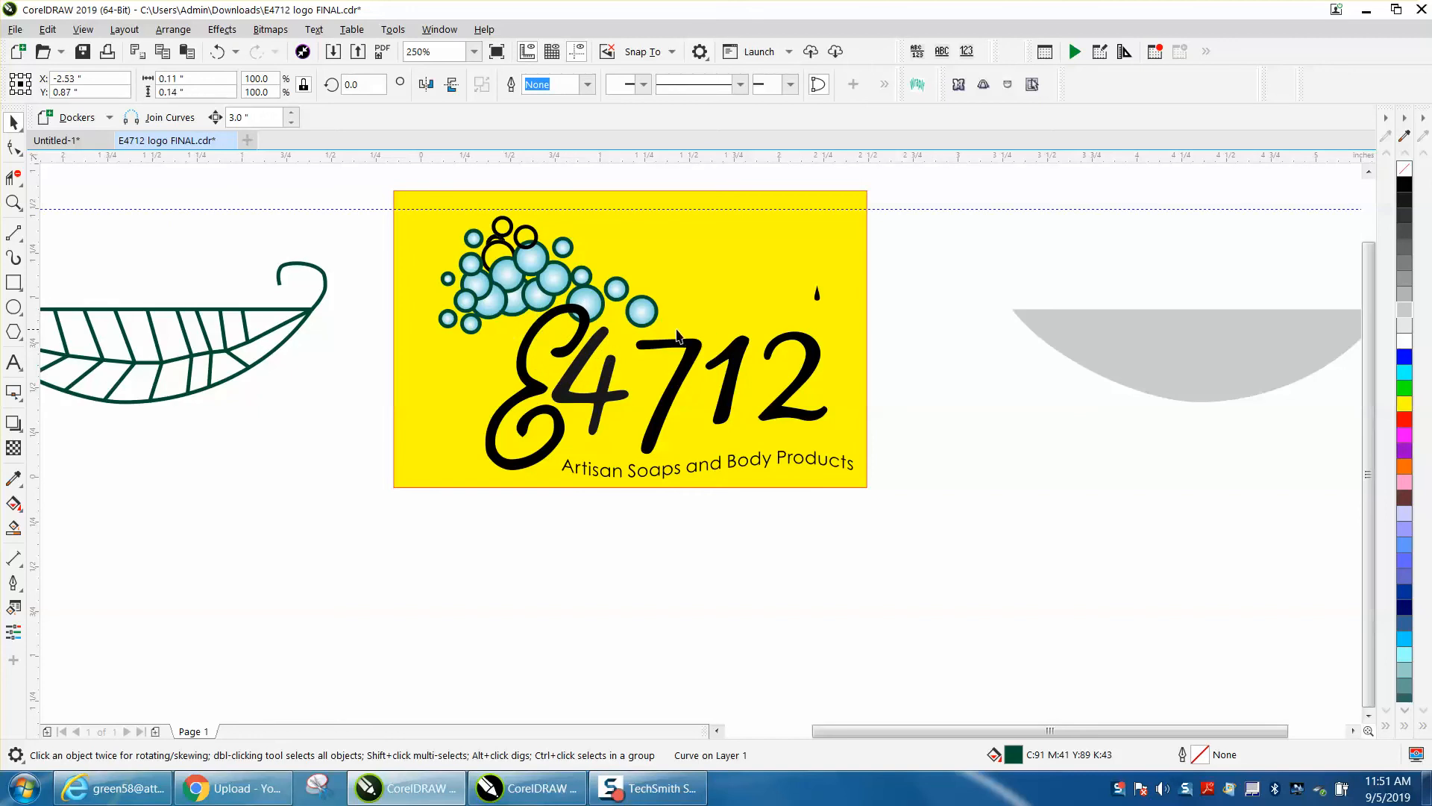
Recolour the set-aside leaf outline, veins and stem black and nudge them 3 inches right, back onto the logo
scroll(675, 330, down, 1)
drag(282, 269, 297, 302)
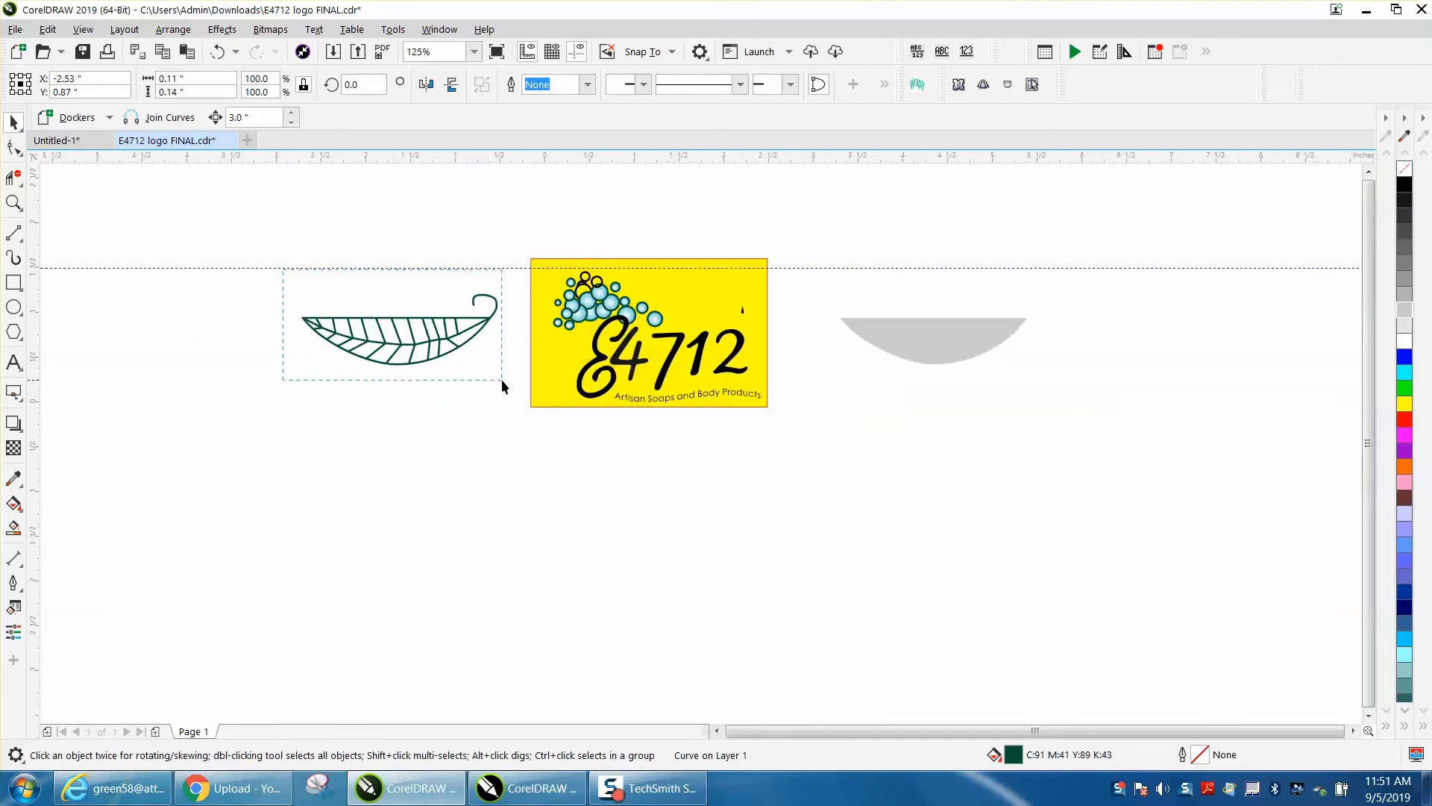
drag(501, 379, 504, 381)
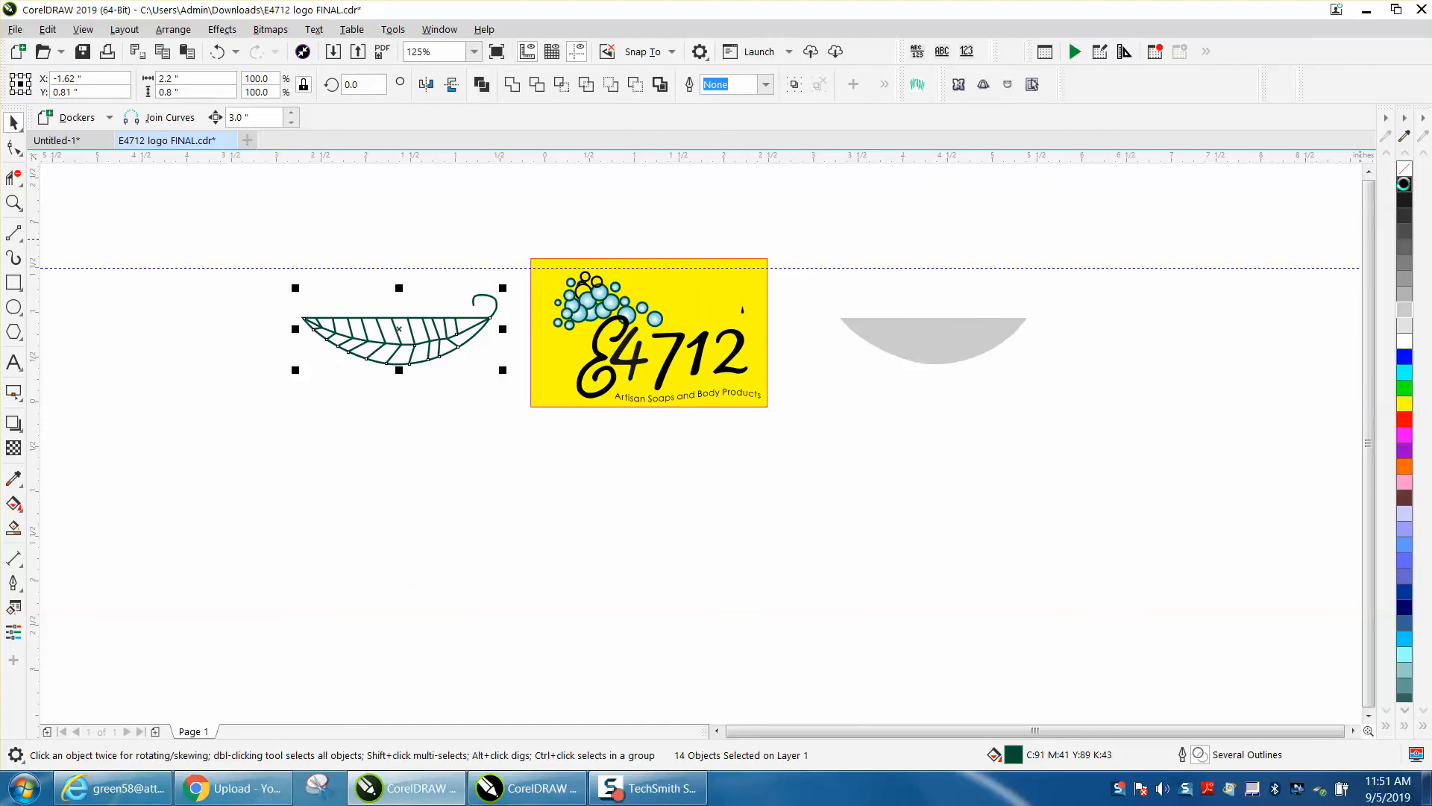
right_click(1401, 188)
key(Right)
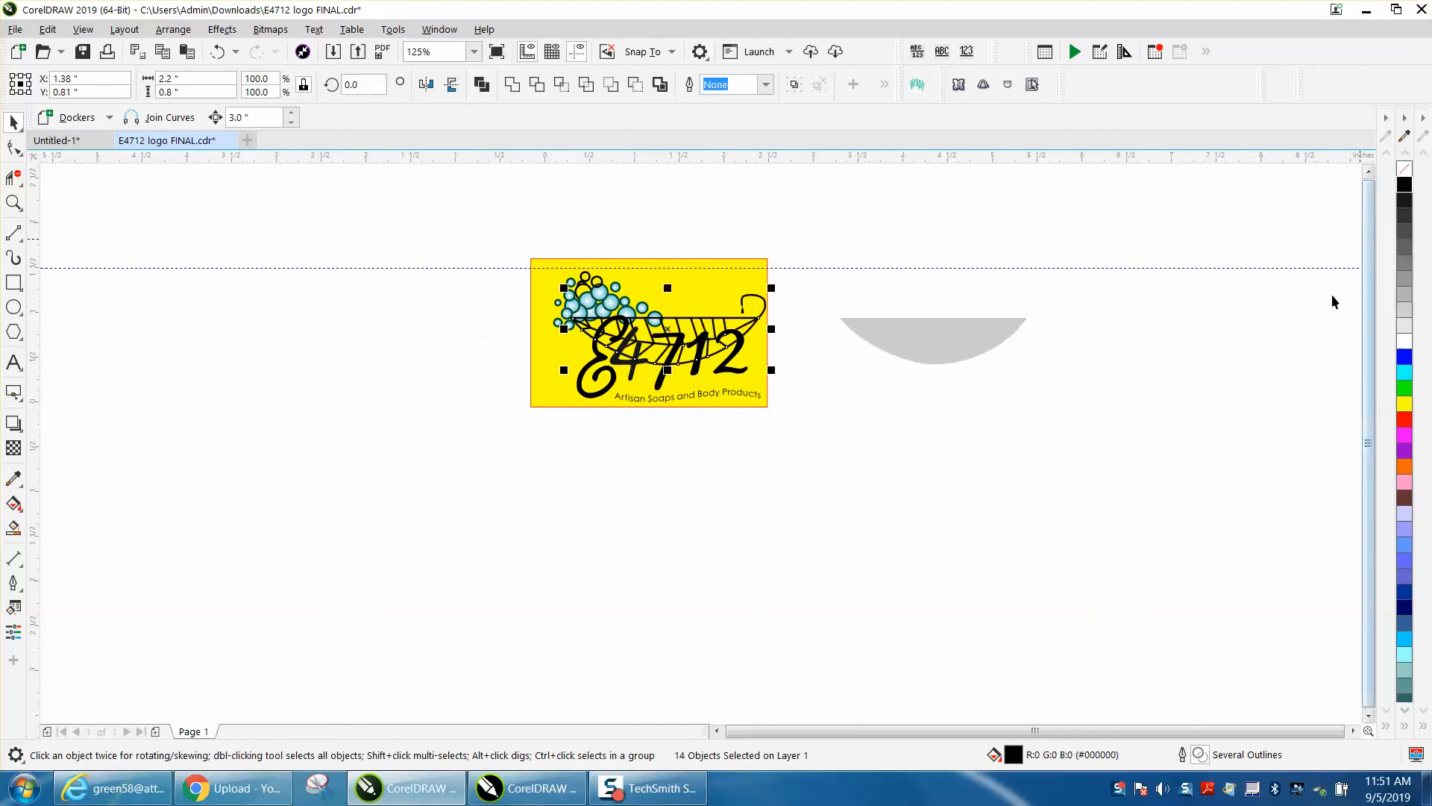
Nudge the light grey leaf shape 3 inches left, back into its place in the logo
click(954, 346)
key(Left)
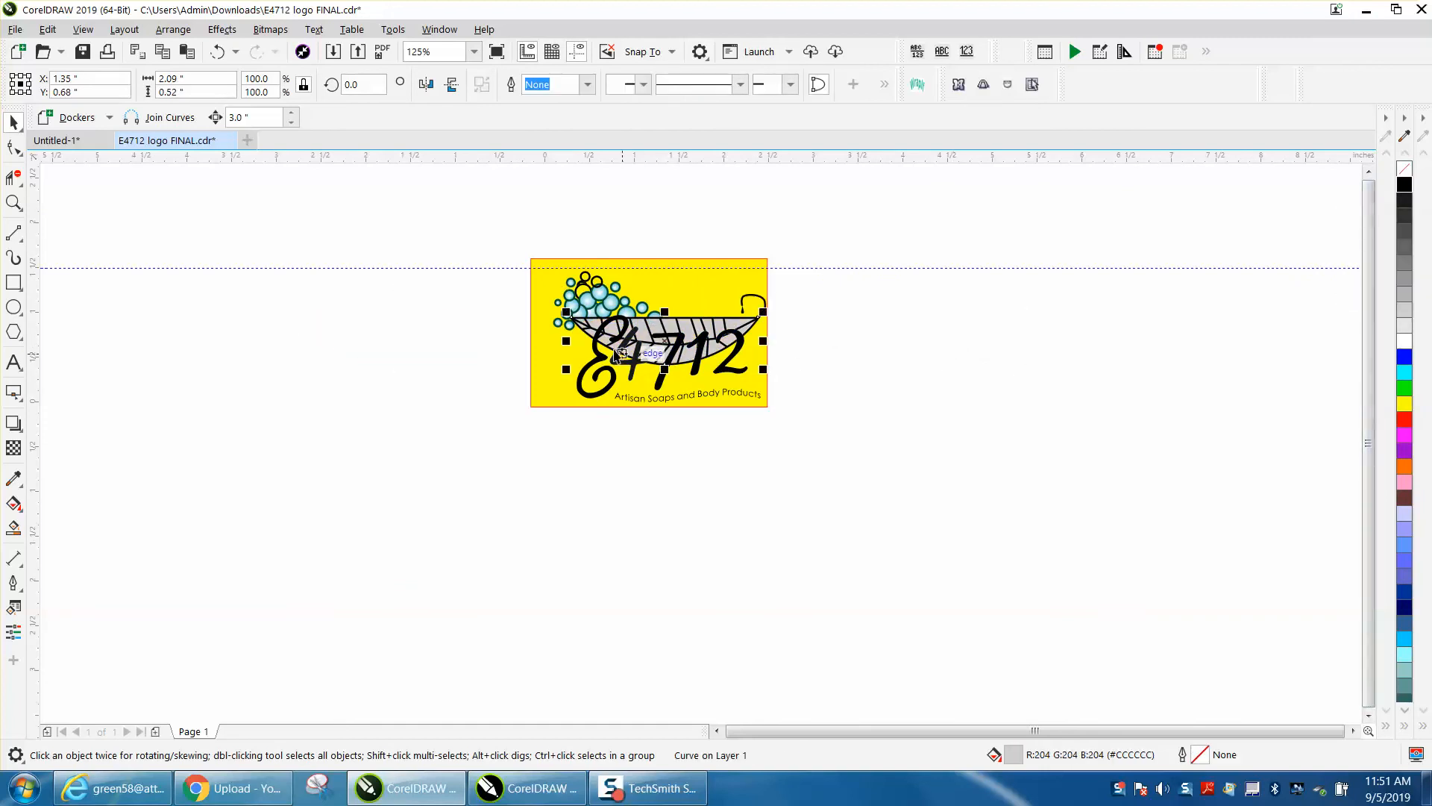
click(20, 209)
click(536, 242)
click(75, 209)
drag(464, 230, 990, 461)
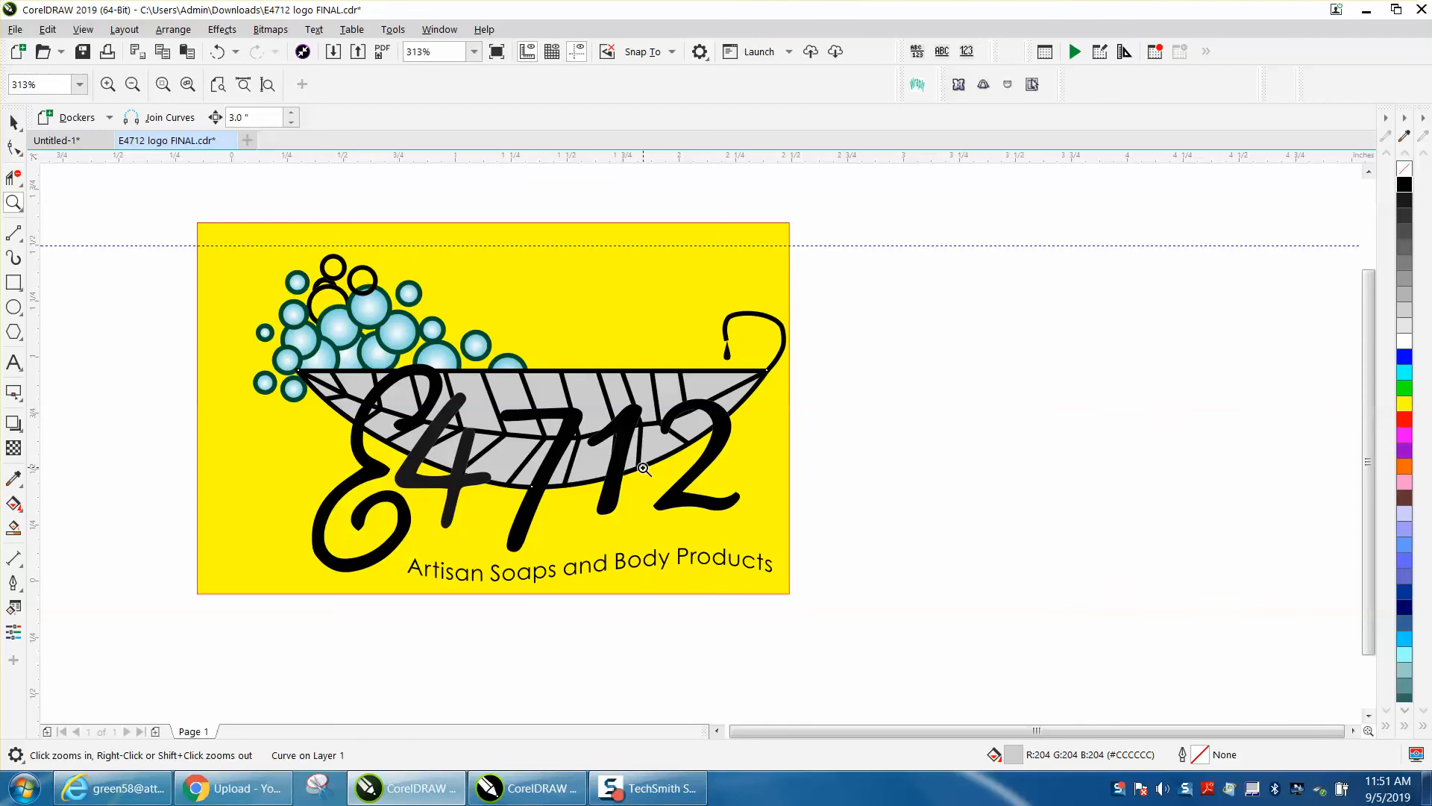
Delete the horizontal guideline that crosses the upper part of the logo
right_click(755, 424)
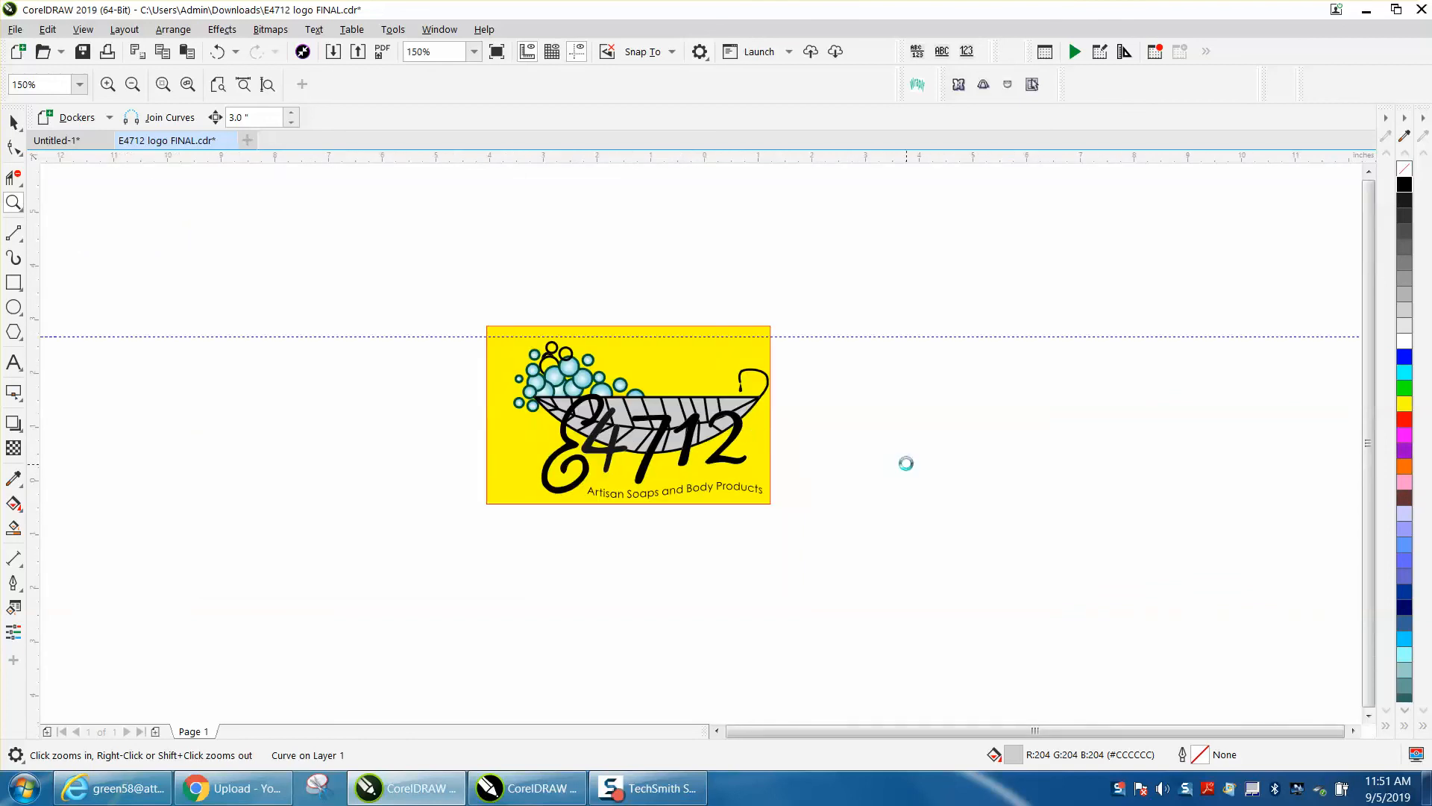
right_click(905, 463)
right_click(907, 462)
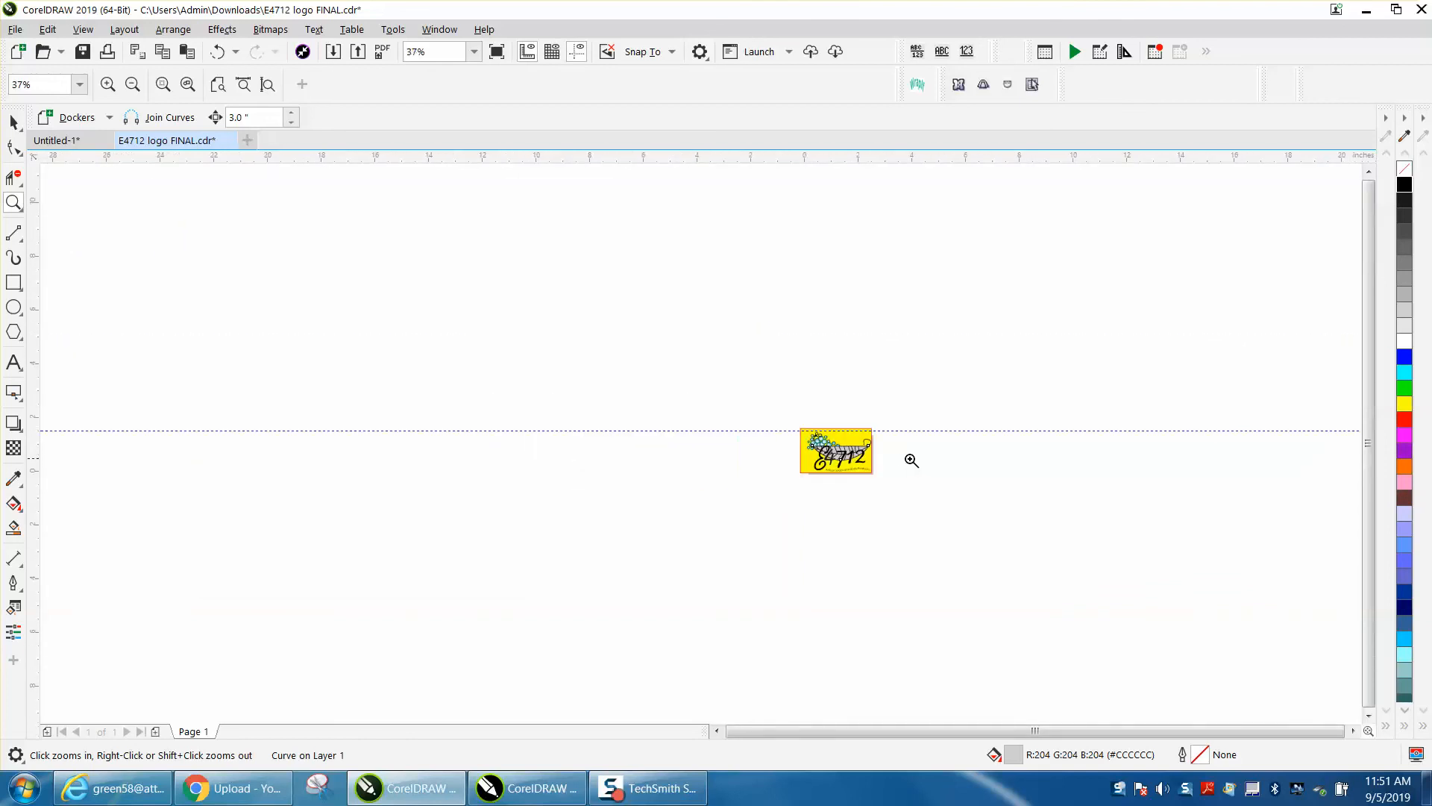
double_click(14, 122)
drag(574, 432, 576, 431)
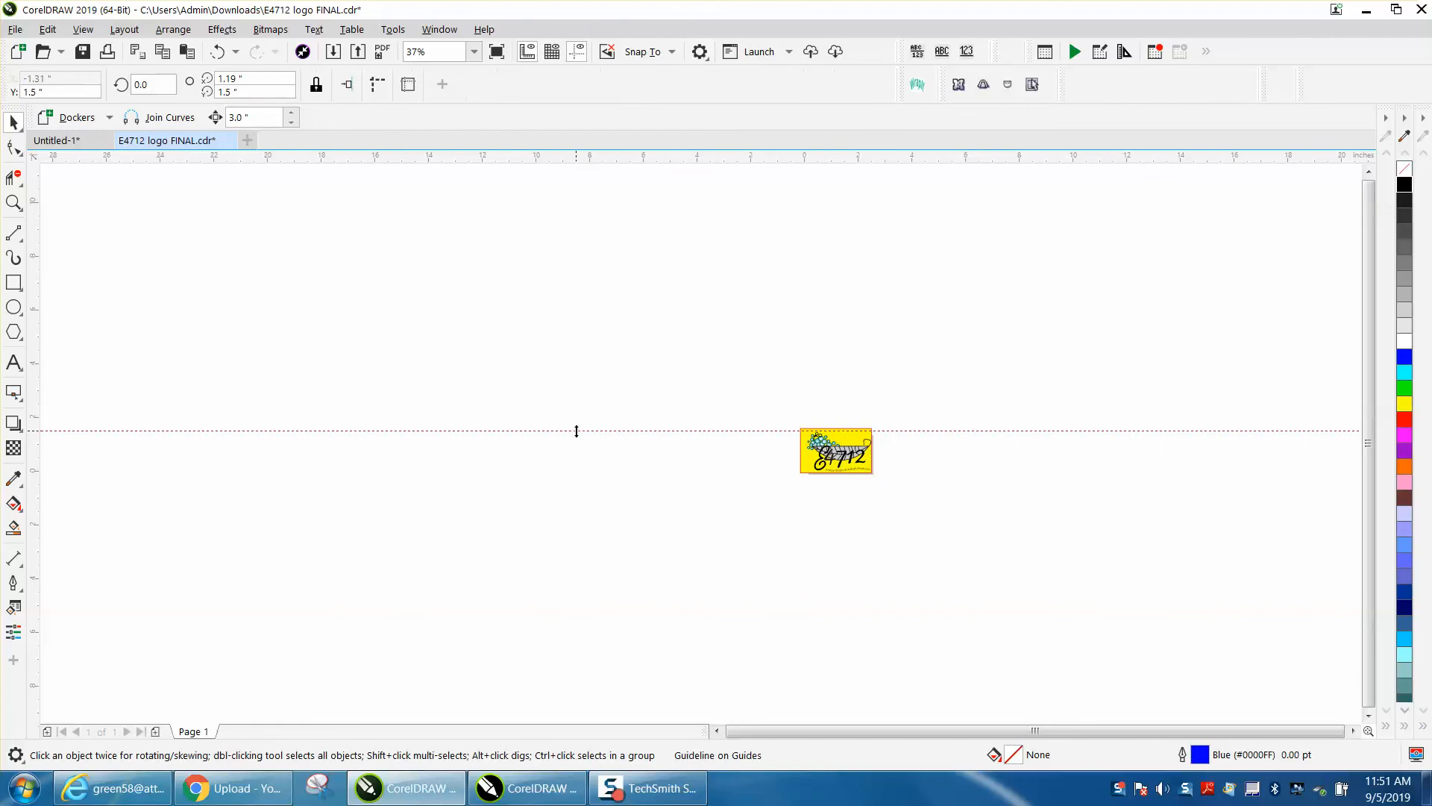
key(Delete)
Set the horizontal and vertical duplicate distances to 0 inches
scroll(600, 422, down, 1)
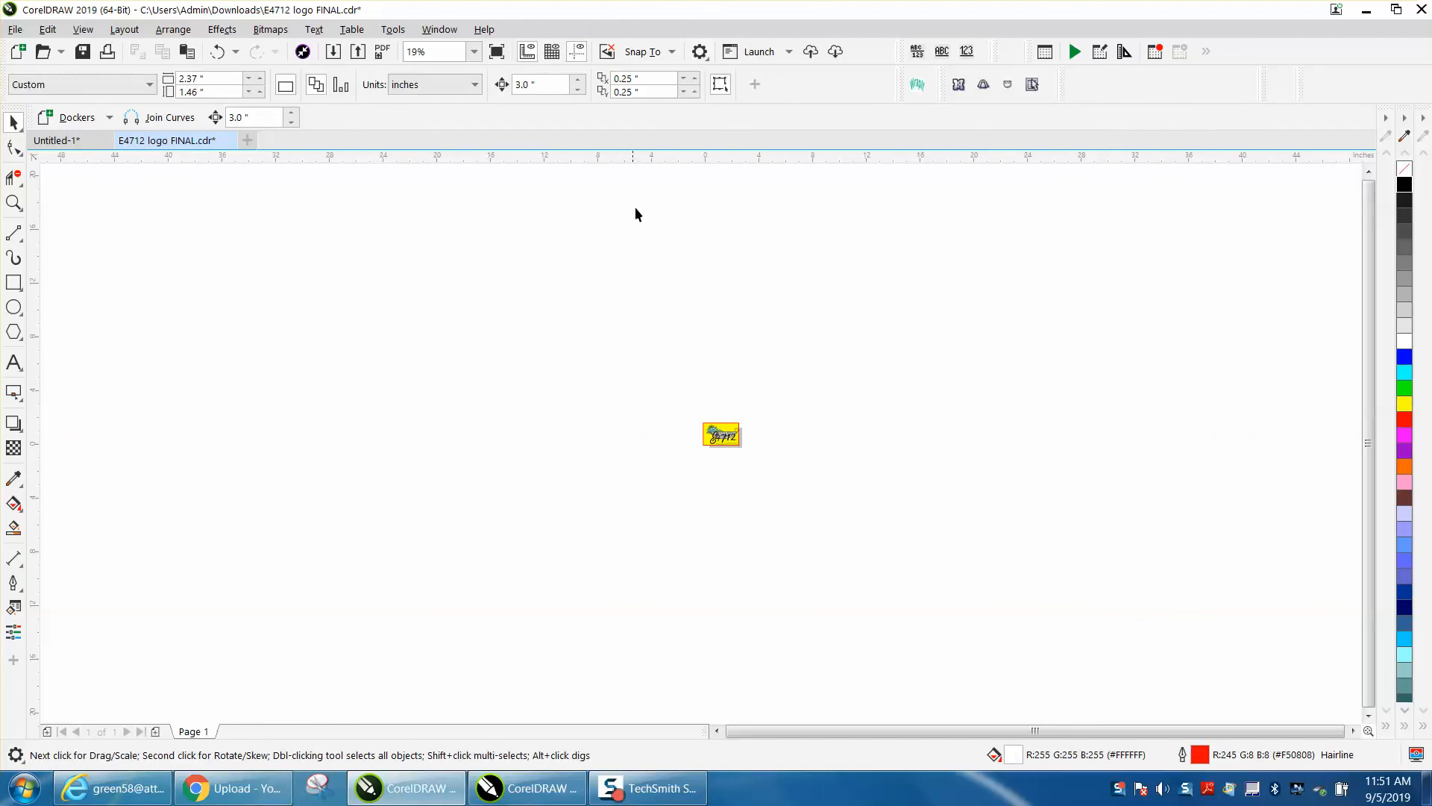
click(640, 81)
text(0)
click(623, 92)
text(0)
key(Return)
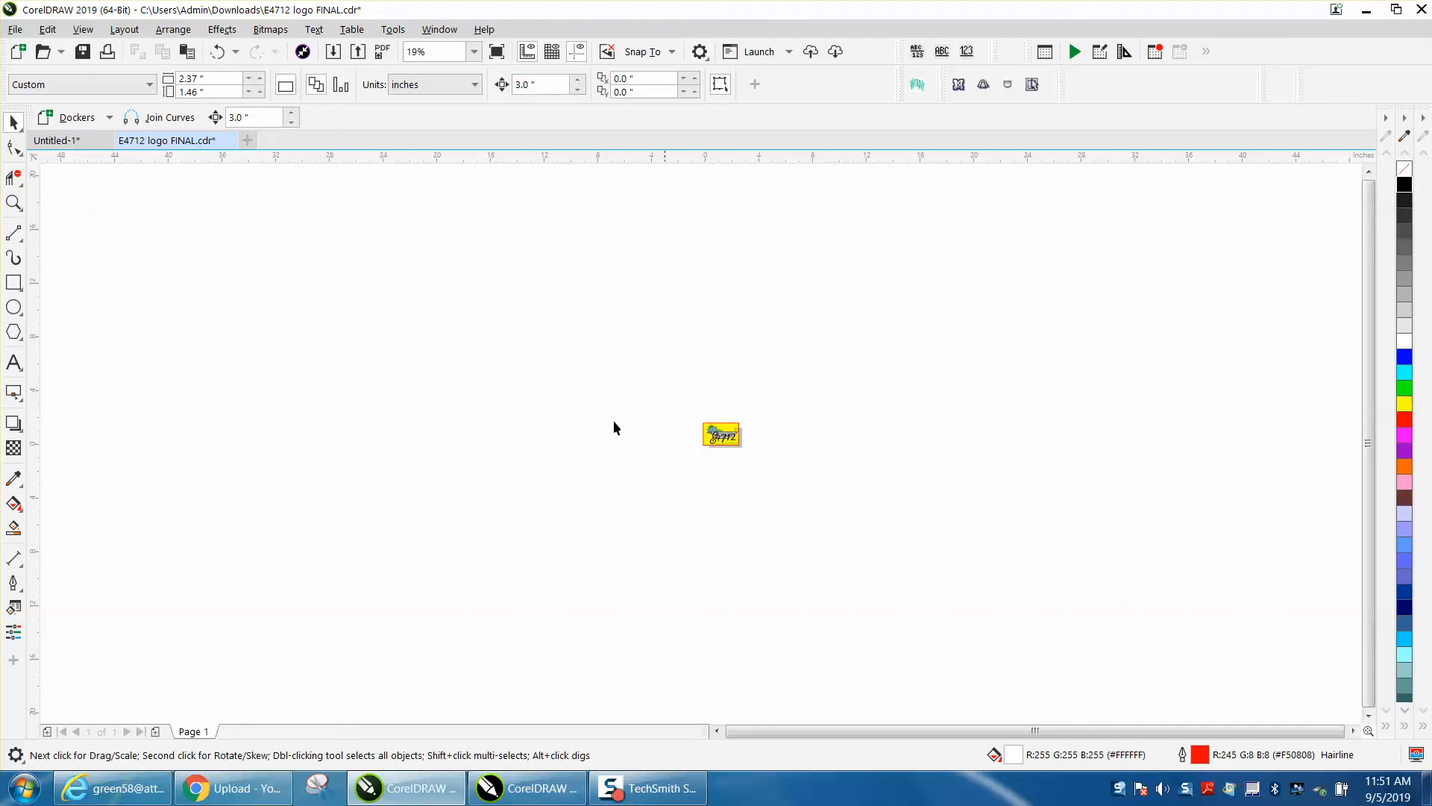
Set the page size to 24 inches wide by 12 inches high
click(14, 202)
drag(677, 416, 824, 477)
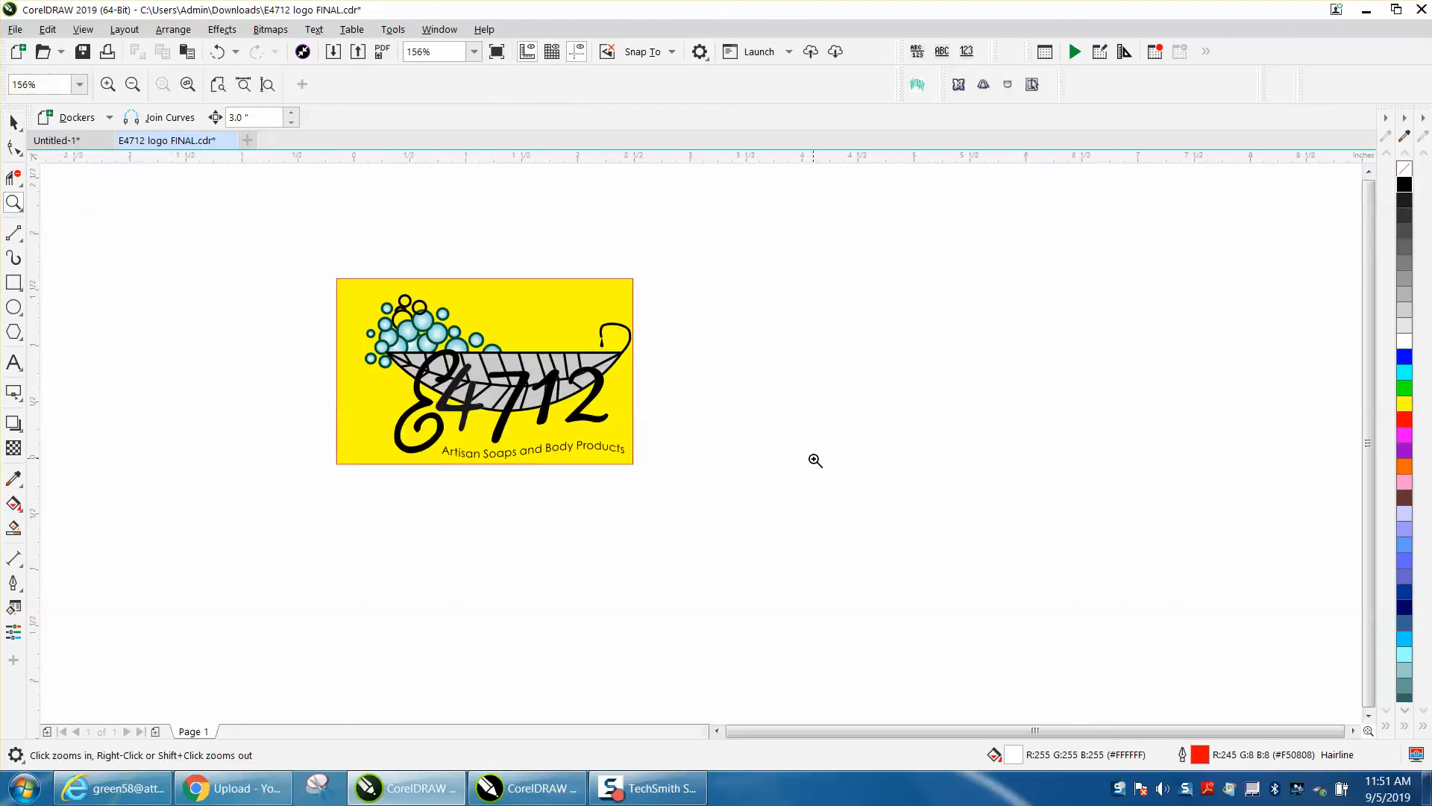
drag(192, 204, 187, 200)
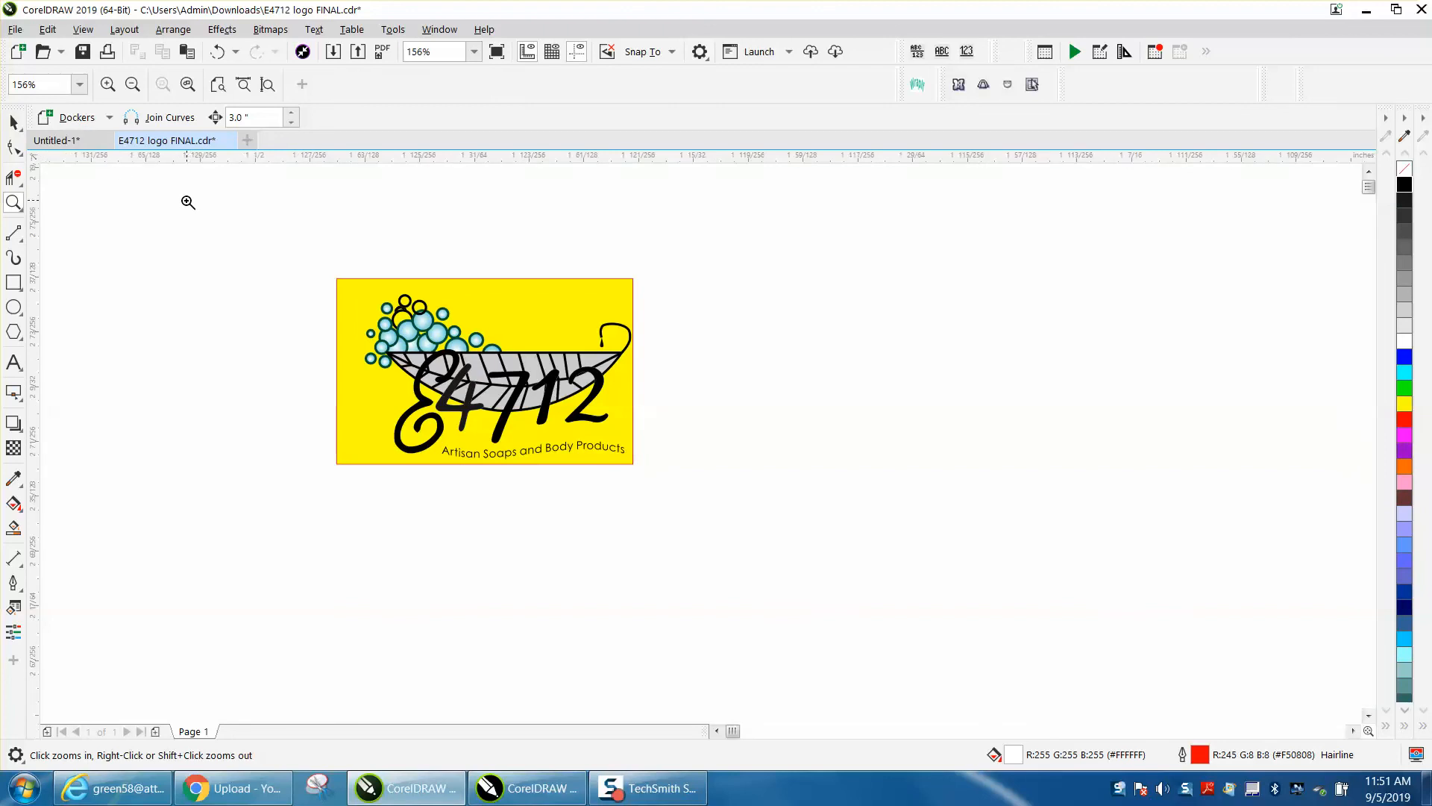
click(13, 124)
drag(223, 80, 149, 80)
text(24)
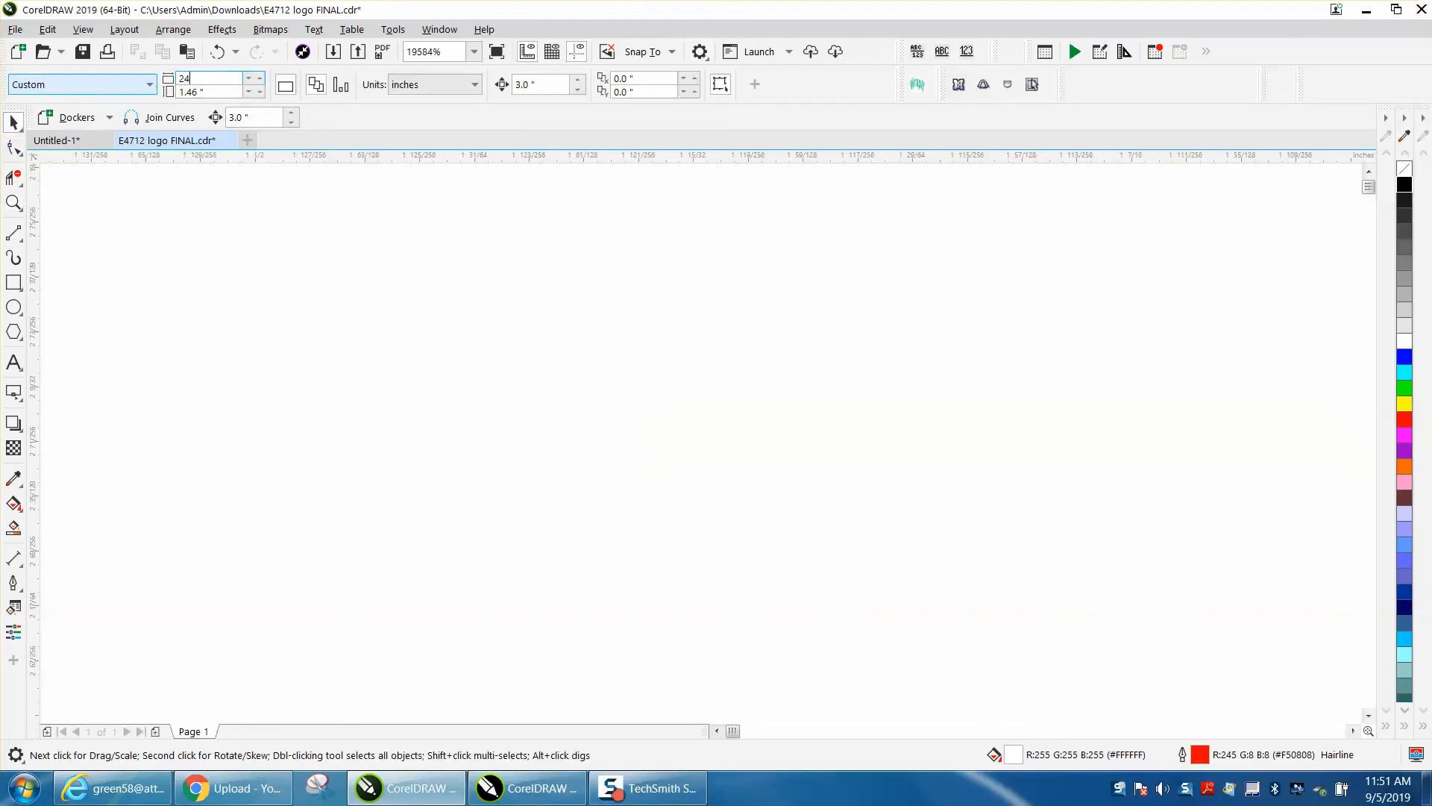
key(Tab)
text(12)
key(Return)
Enlarge the whole logo proportionally to about 9.81 by 6.15 inches and place it in the page's upper-left corner
scroll(431, 216, down, 6)
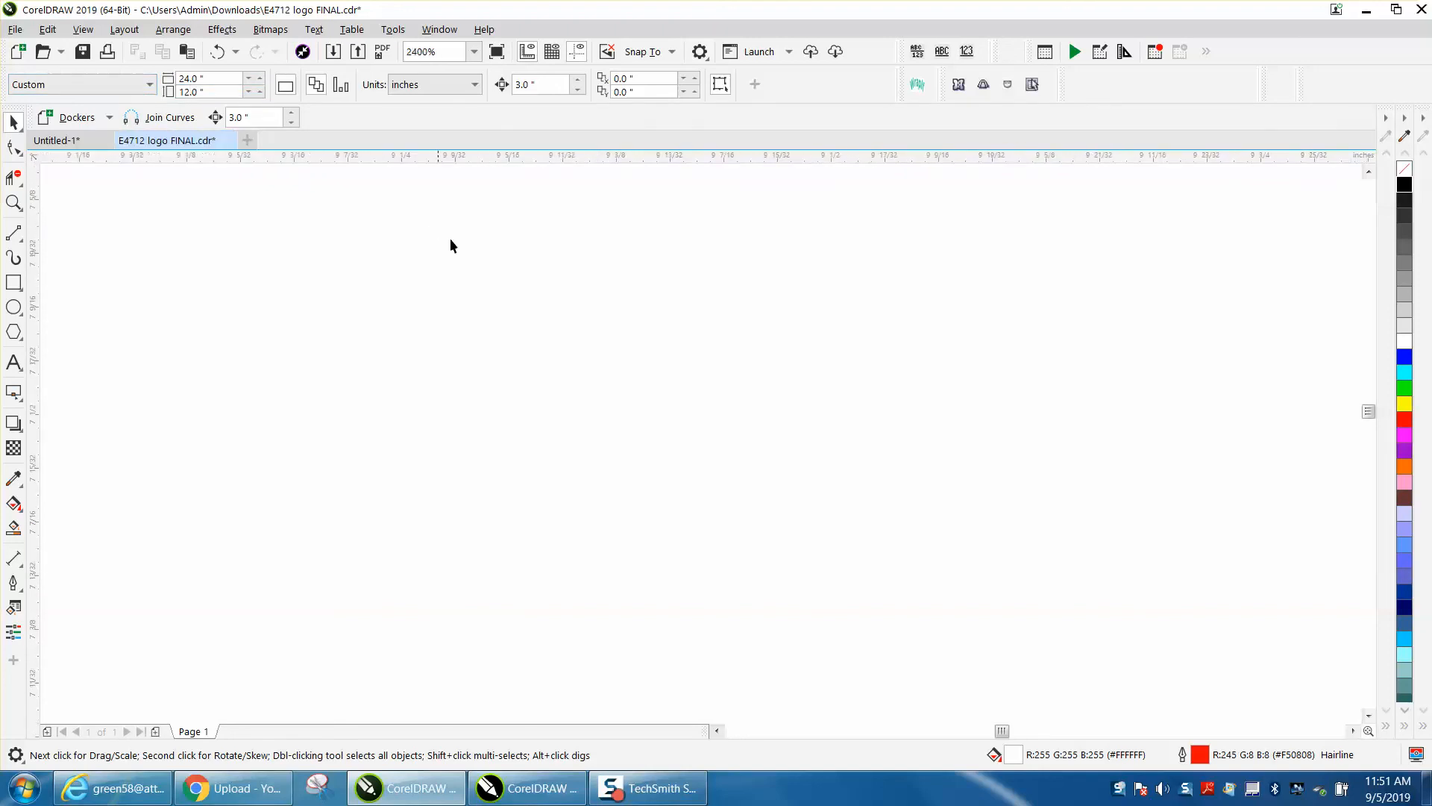
scroll(530, 265, down, 3)
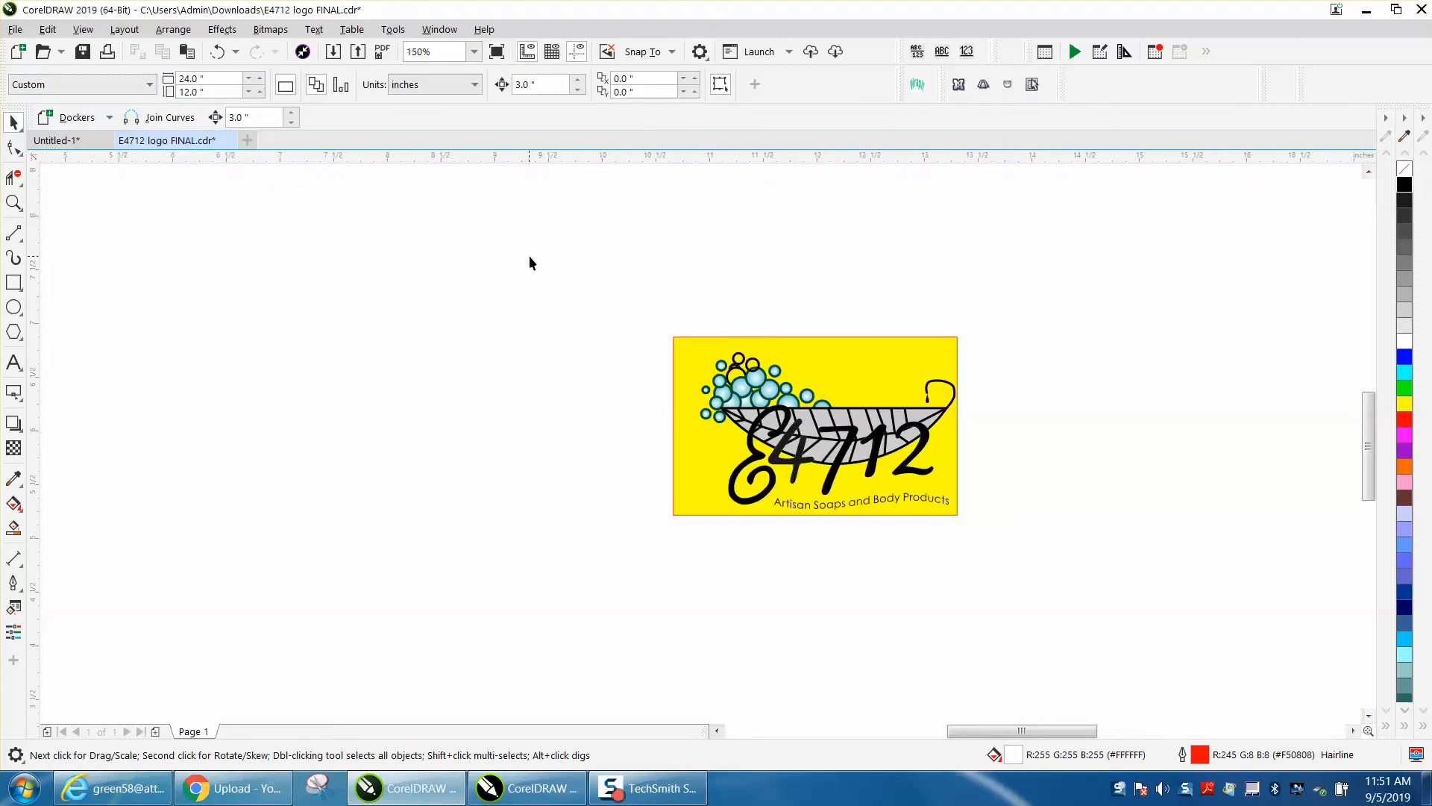
scroll(687, 371, down, 3)
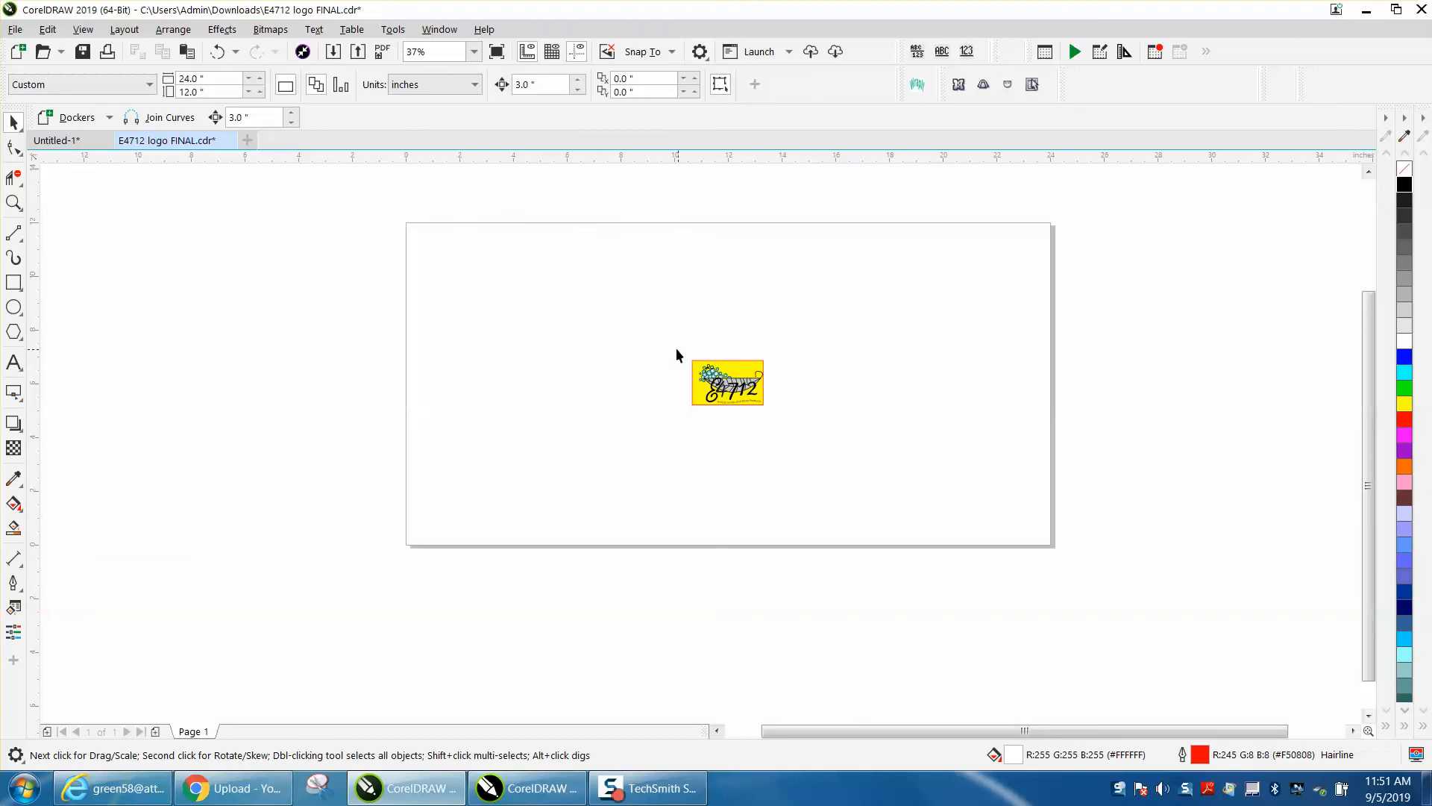
click(755, 397)
drag(767, 409, 999, 510)
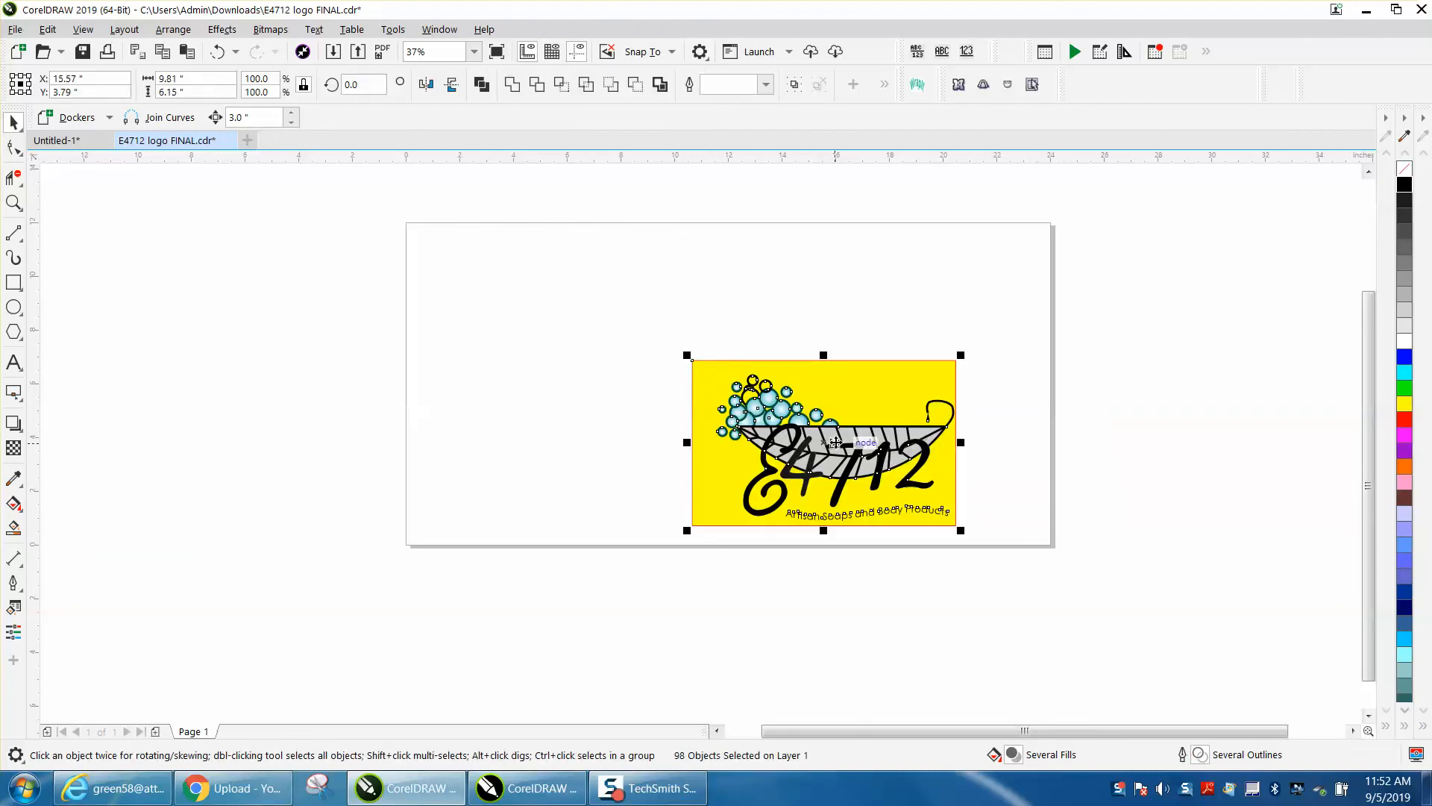
drag(835, 441, 494, 305)
Delete the yellow background rectangle behind the logo
click(13, 202)
drag(371, 206, 961, 532)
click(13, 122)
click(312, 213)
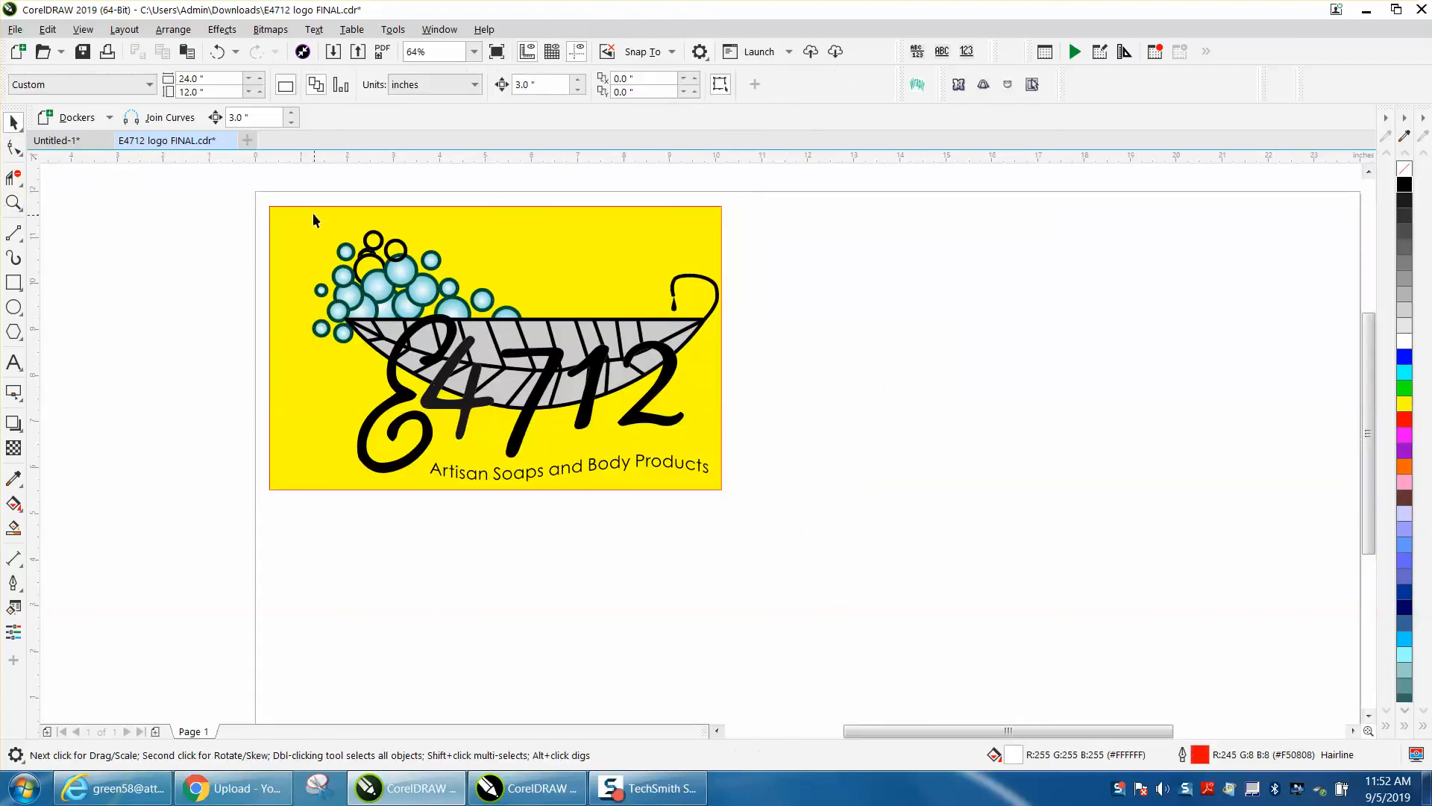
drag(210, 188, 861, 519)
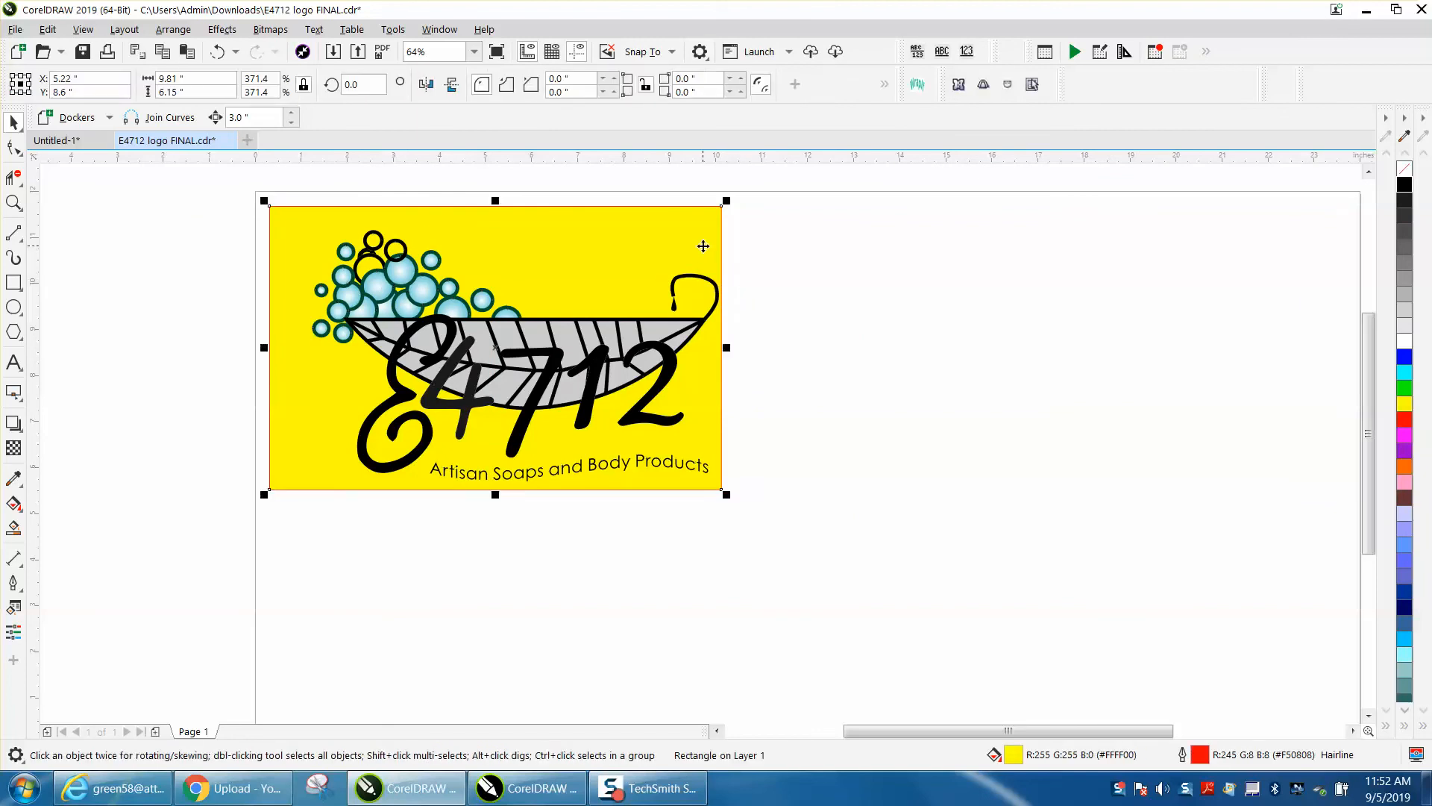
key(Delete)
Enlarge the remaining logo artwork proportionally to about 9.75 by 6.02 inches, extending it toward the page's upper-left corner
drag(346, 350, 856, 570)
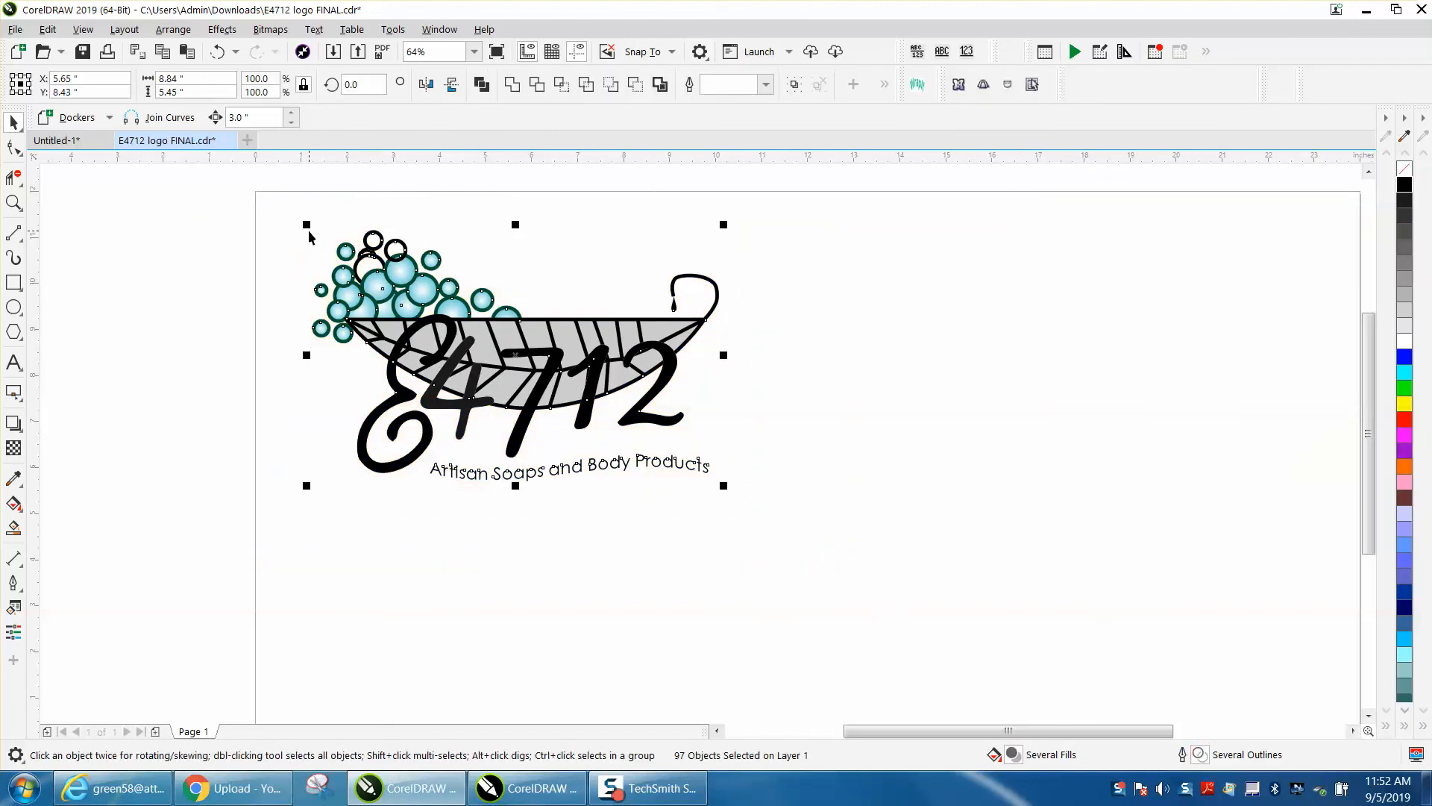
drag(308, 224, 264, 199)
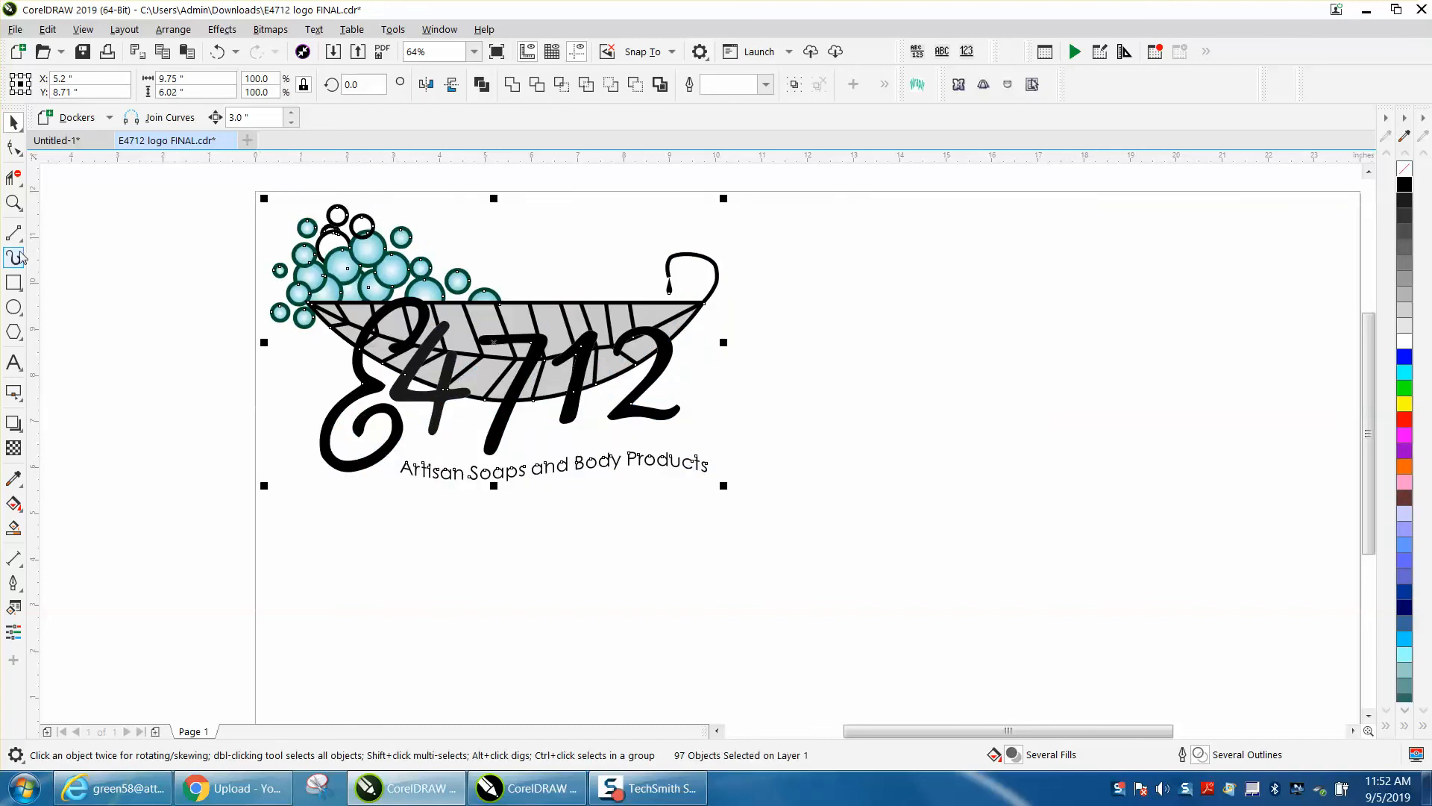
click(119, 246)
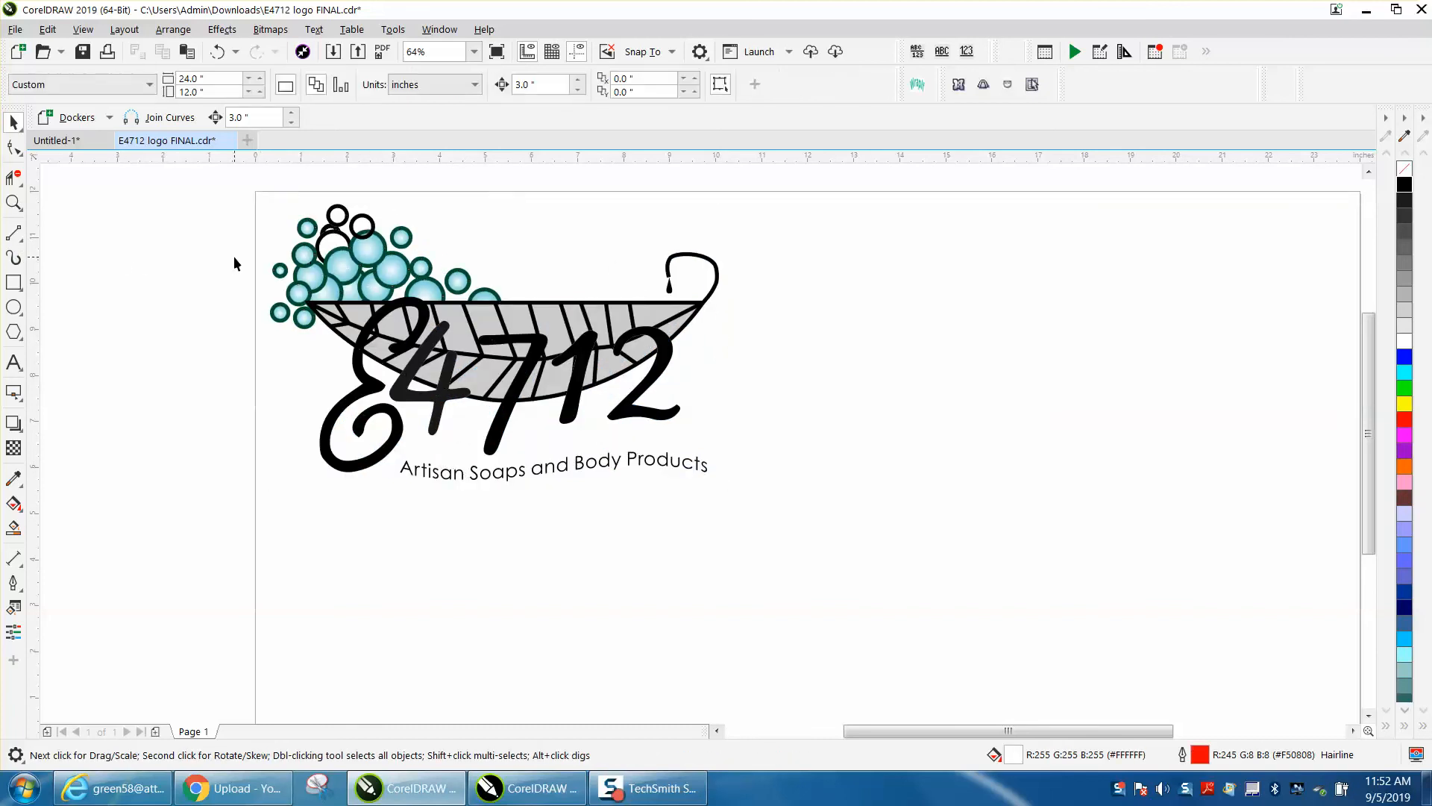
Nudge the light grey leaf shape 15 inches left, off the page
click(520, 330)
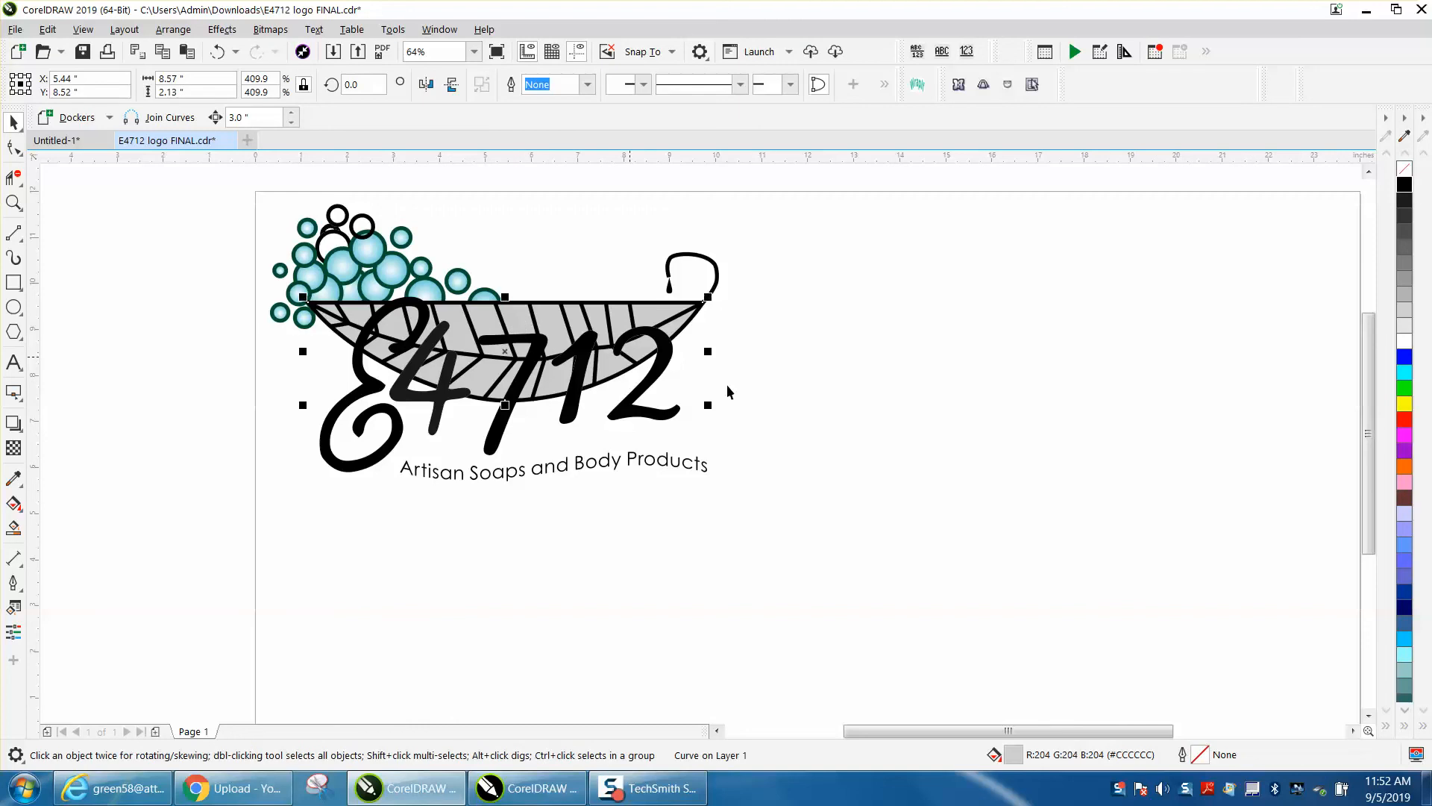
scroll(927, 446, down, 2)
key(Left)
key(Left)
key(Left)
key(Left)
key(Left)
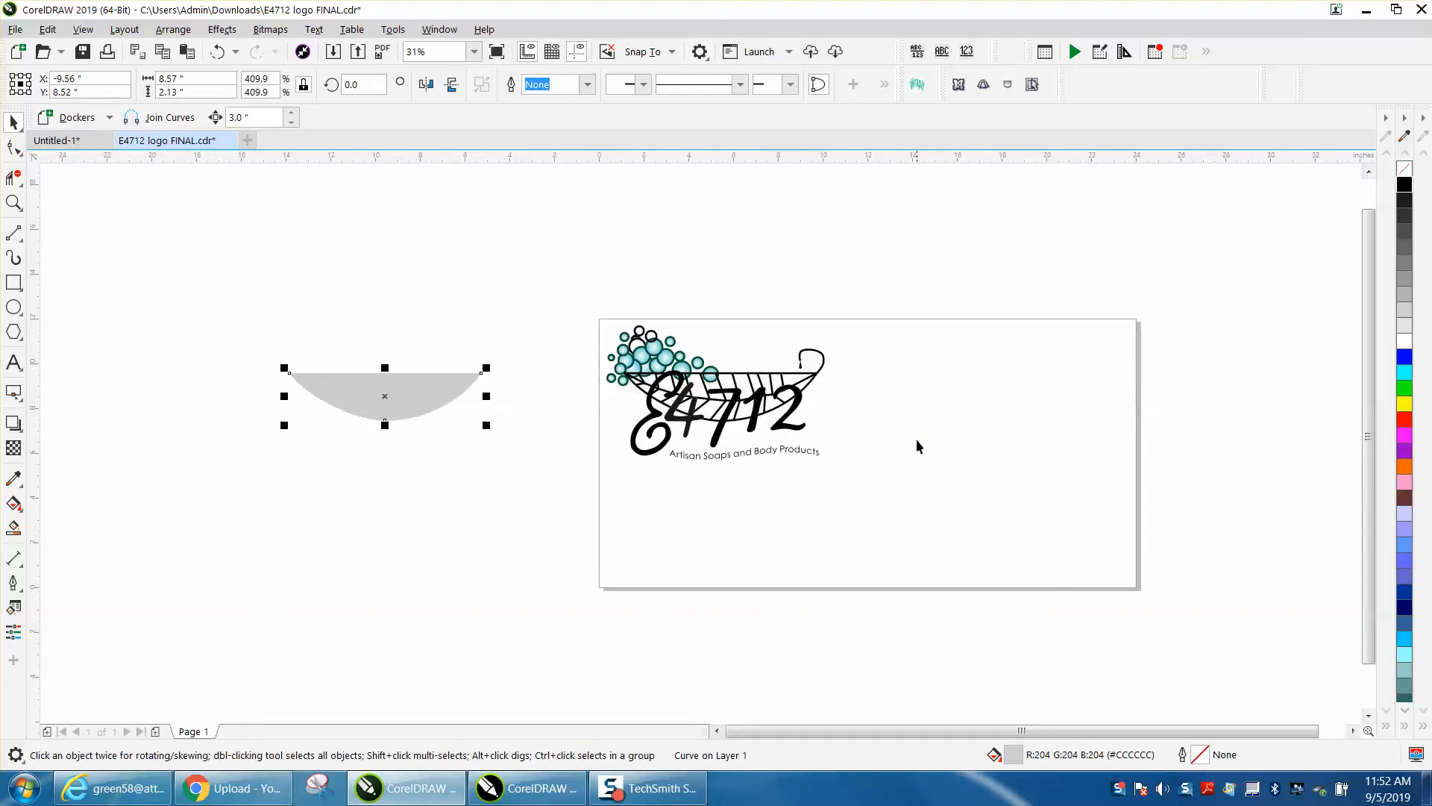
Nudge the rest of the logo, with its bubbles, lettering and leaf veins, 9 inches up above the page
drag(588, 309, 903, 484)
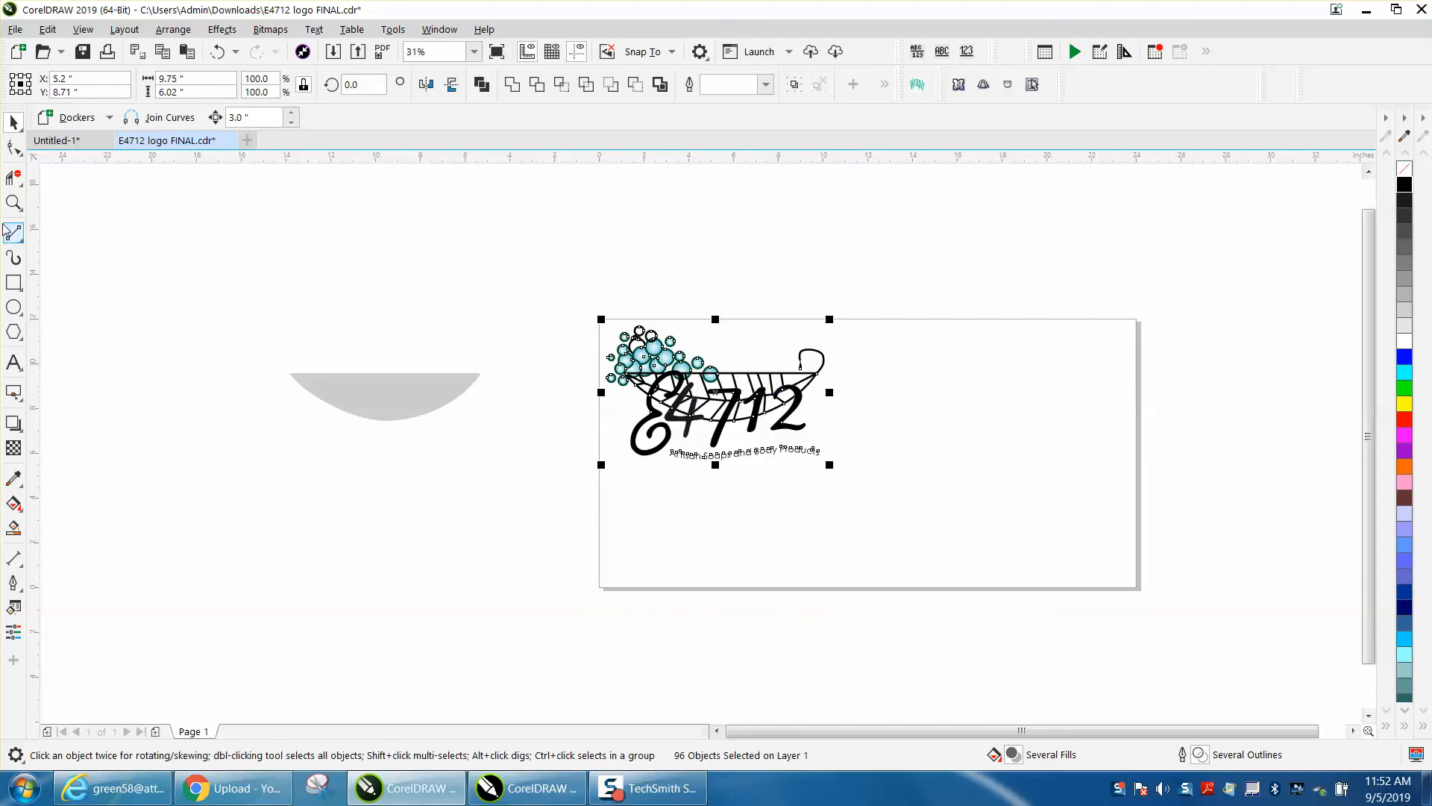
click(13, 202)
drag(930, 489, 949, 488)
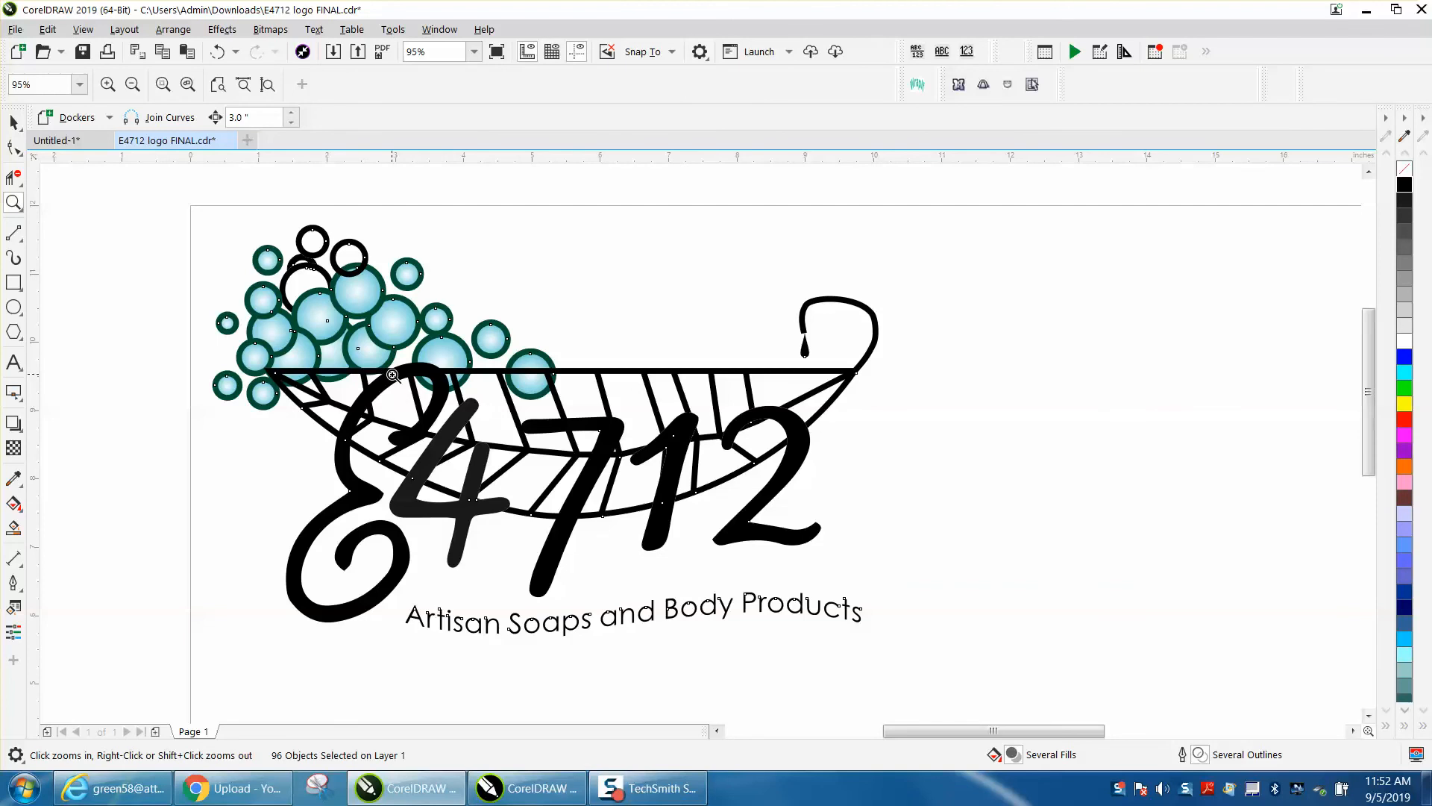
scroll(392, 374, down, 2)
click(14, 123)
drag(313, 313, 607, 489)
key(Up)
key(Up)
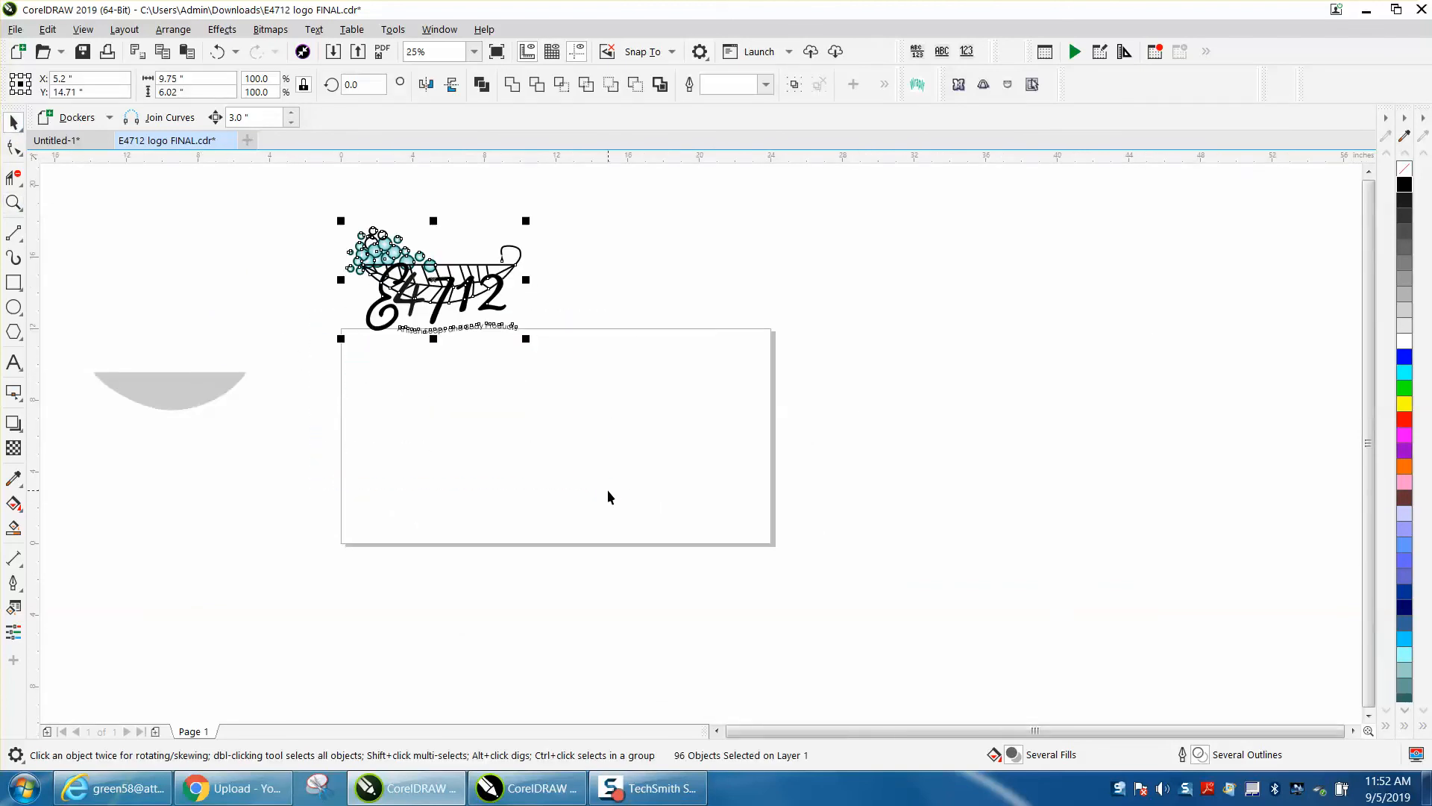
key(Up)
Nudge the light grey leaf shape 15 inches right, back to its place on the page
click(149, 389)
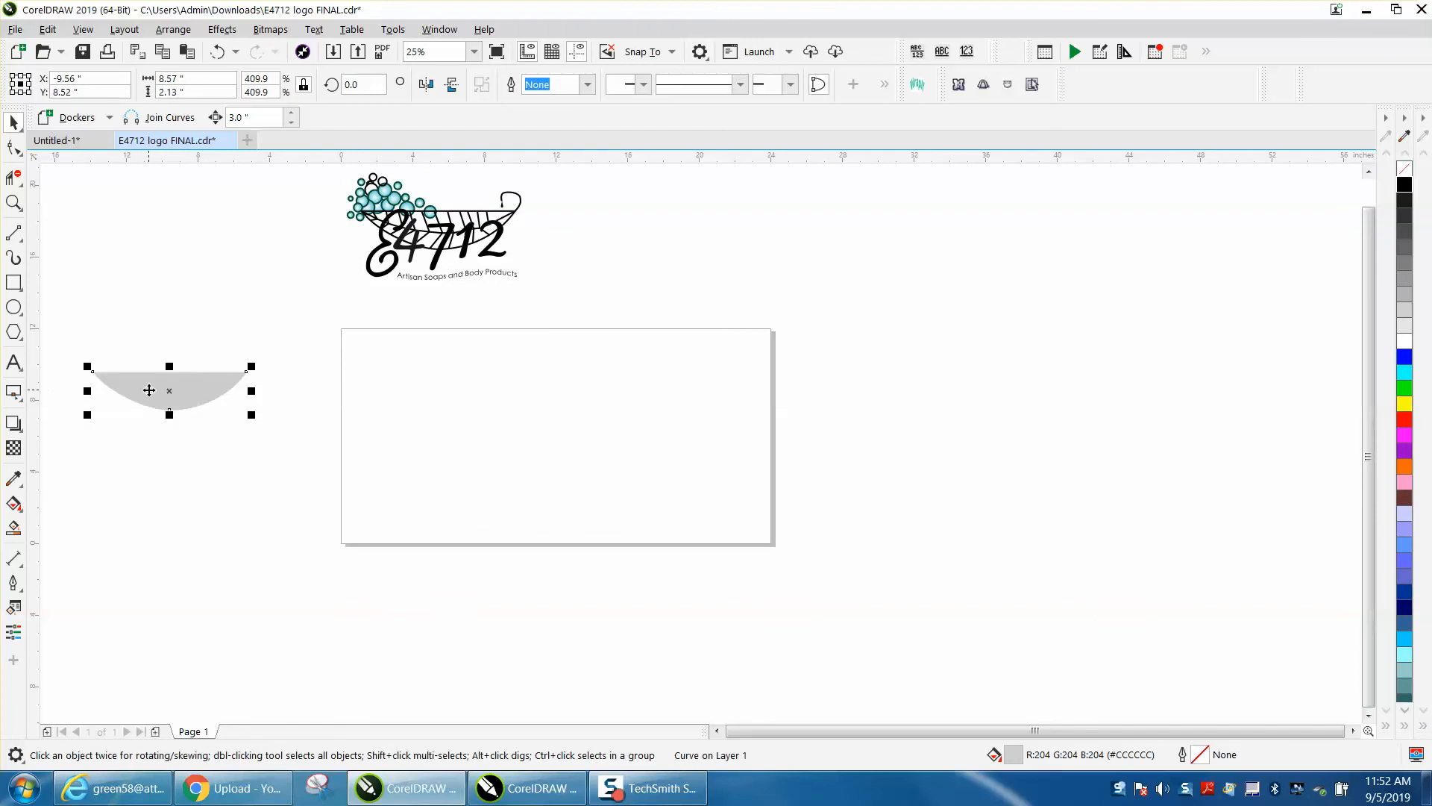
key(Right)
key(Right)
key(Right)
key(Right)
key(Right)
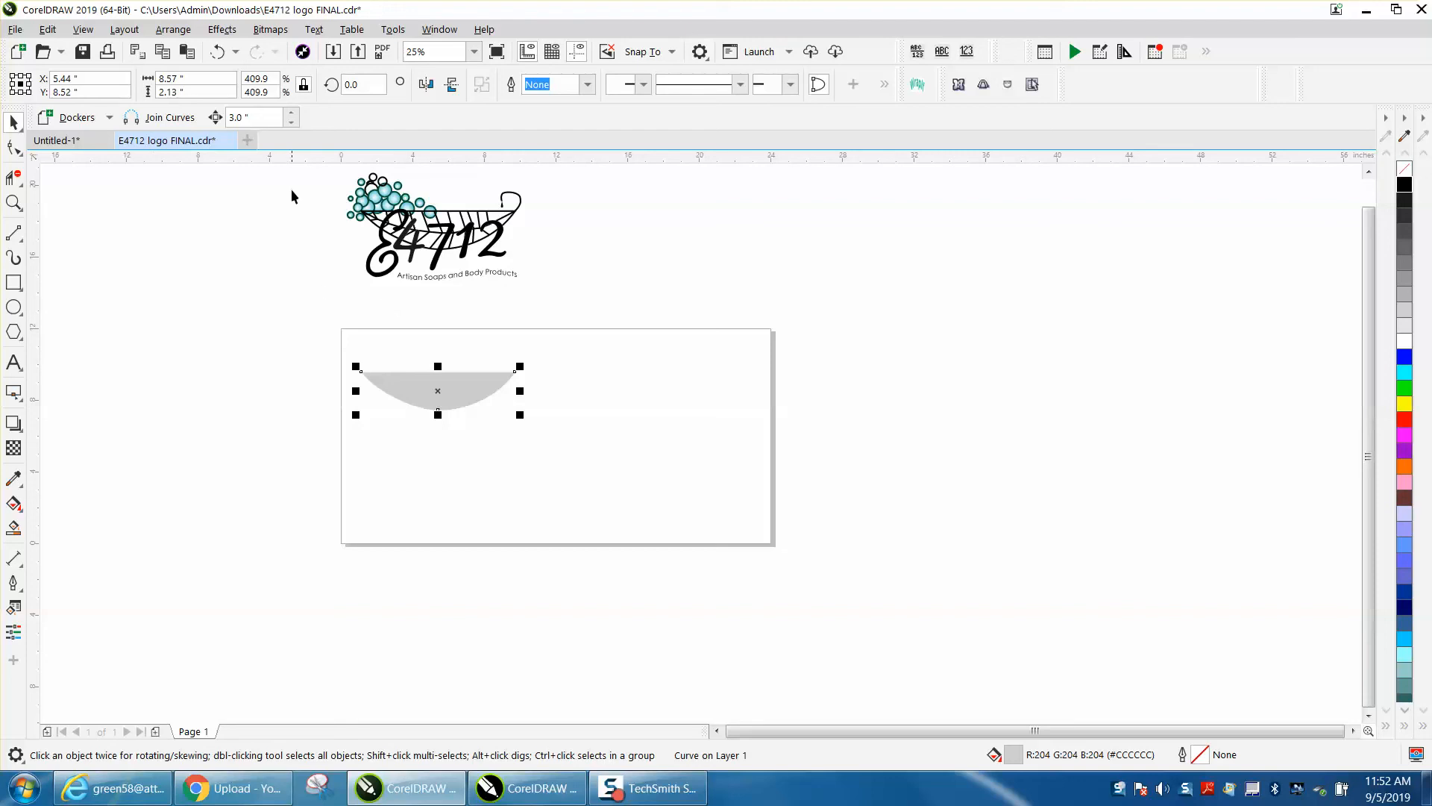
Nudge the logo's bubbles, lettering and leaf veins 9 inches down onto the grey leaf shape
drag(320, 169, 617, 314)
key(Down)
key(Down)
key(Down)
Nudge the logo's bubbles, lettering and leaf veins 9 inches up off the page again and select the grey leaf
key(Up)
key(Up)
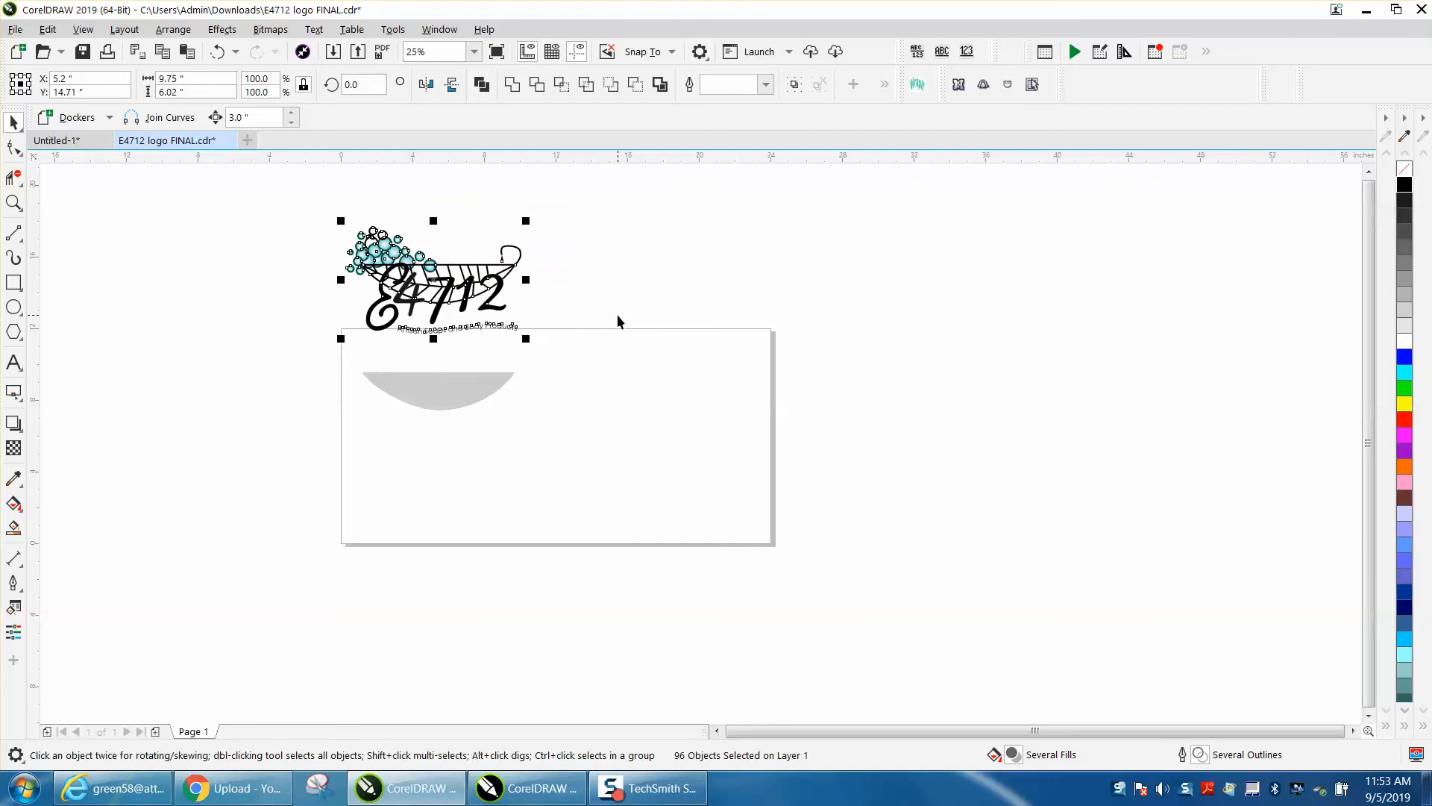
key(Up)
click(470, 388)
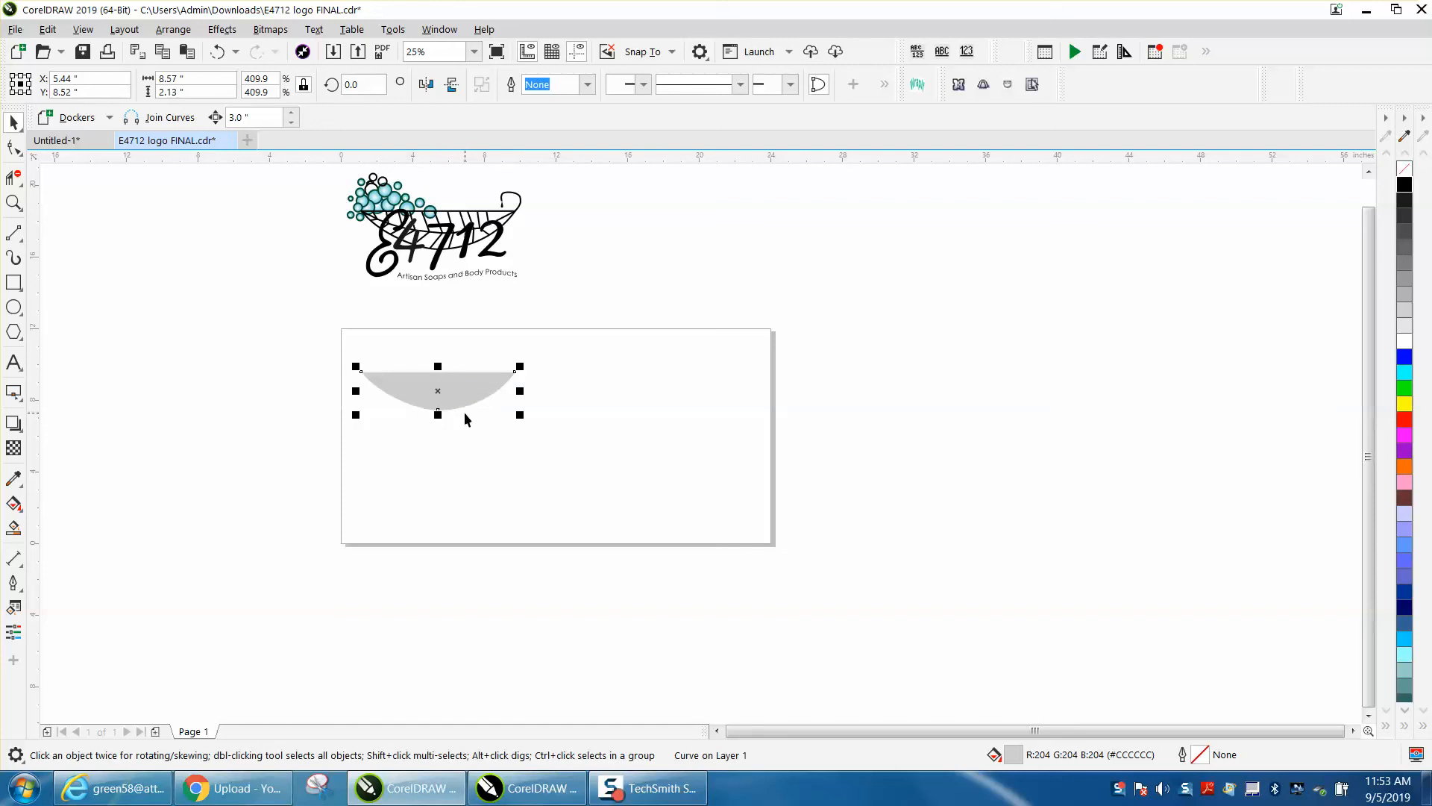
Return the logo's bubbles, lettering and leaf veins 9 inches down over the grey leaf and clear the selection
drag(327, 179, 606, 297)
key(Down)
key(Down)
key(Down)
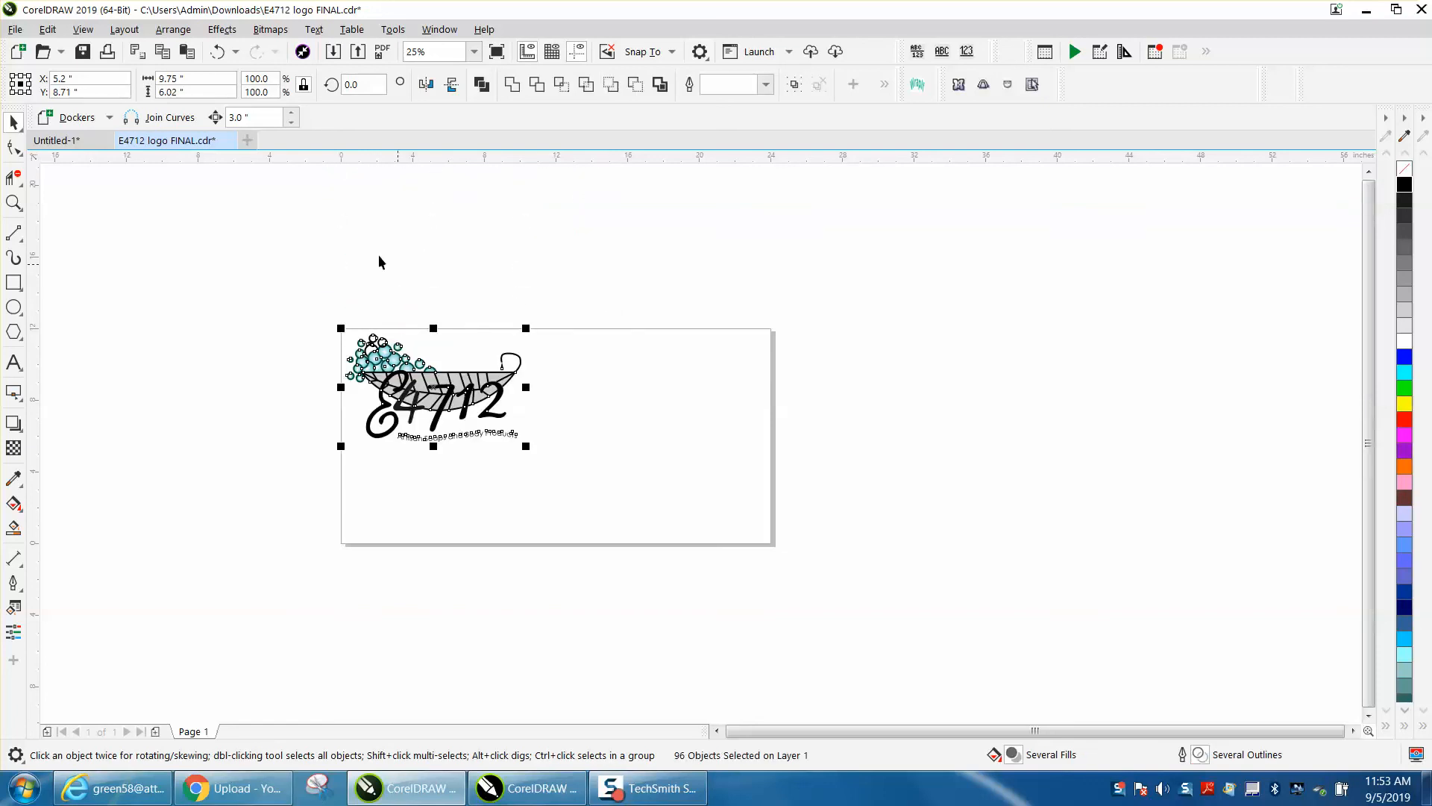
click(282, 250)
click(7, 206)
drag(321, 329, 652, 483)
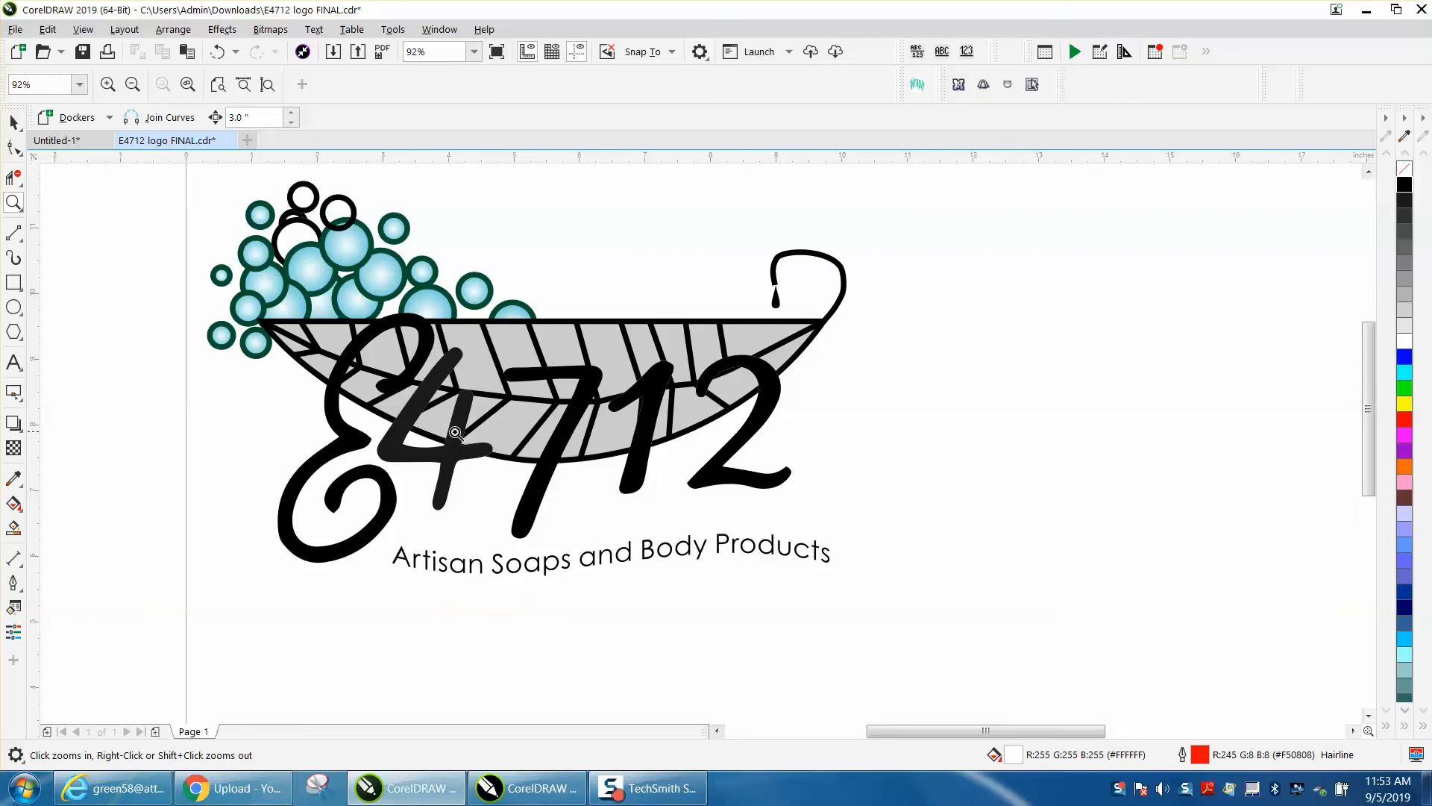
right_click(572, 419)
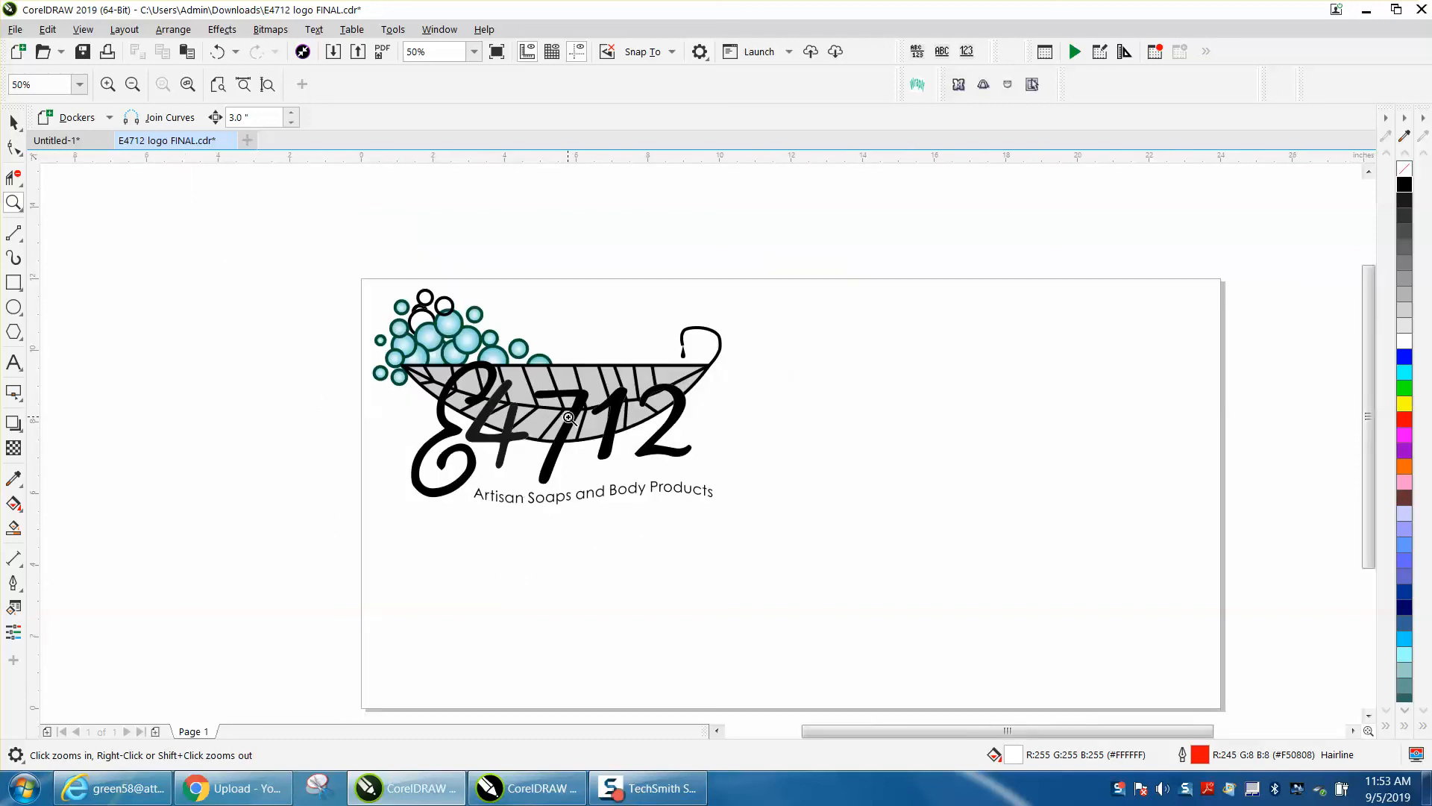